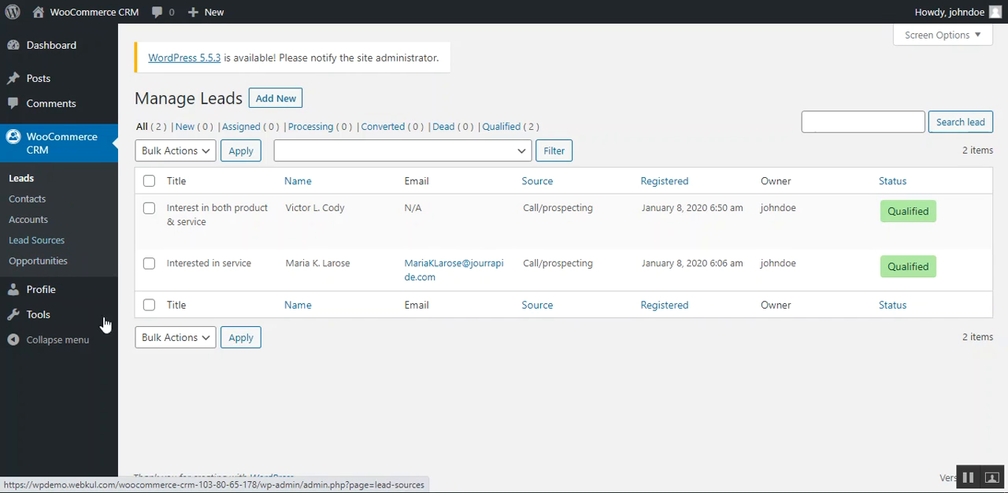
Step: Log in to the WordPress dashboard with the administrator account to view its WooCommerce CRM access
mouse_move(198, 214)
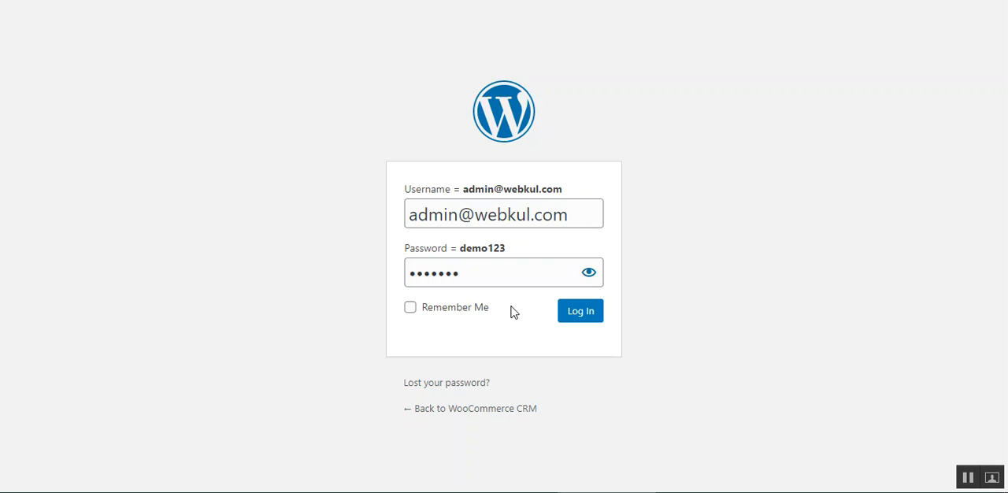
click(590, 313)
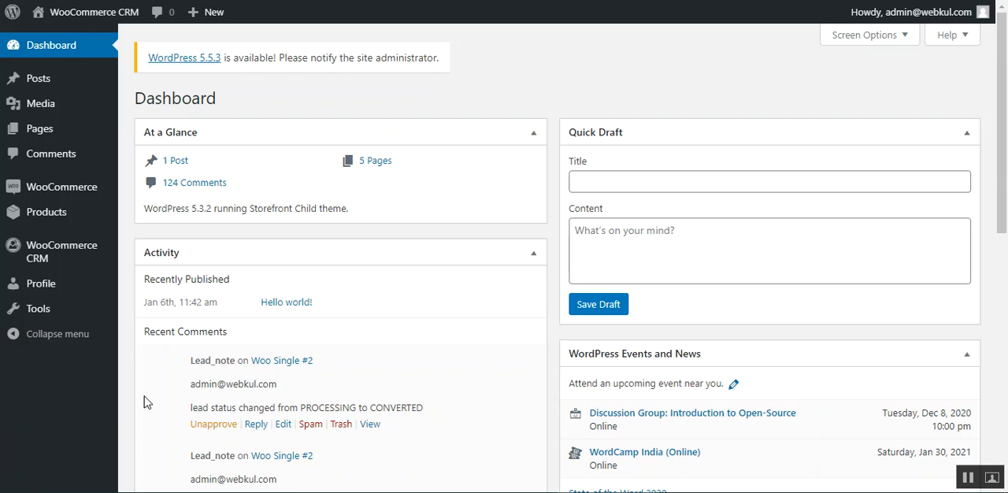
mouse_move(63, 253)
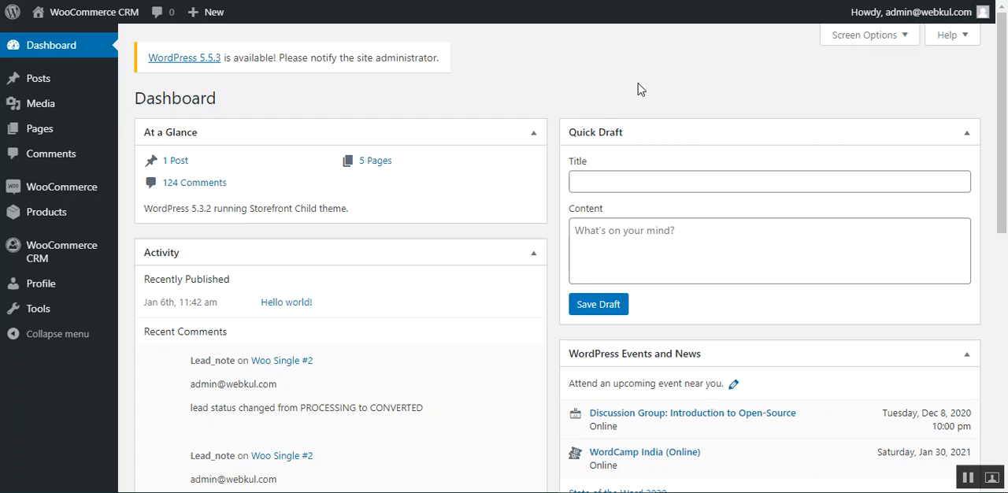
Step: Log in with the agent account and open the WooCommerce CRM leads list
click(968, 482)
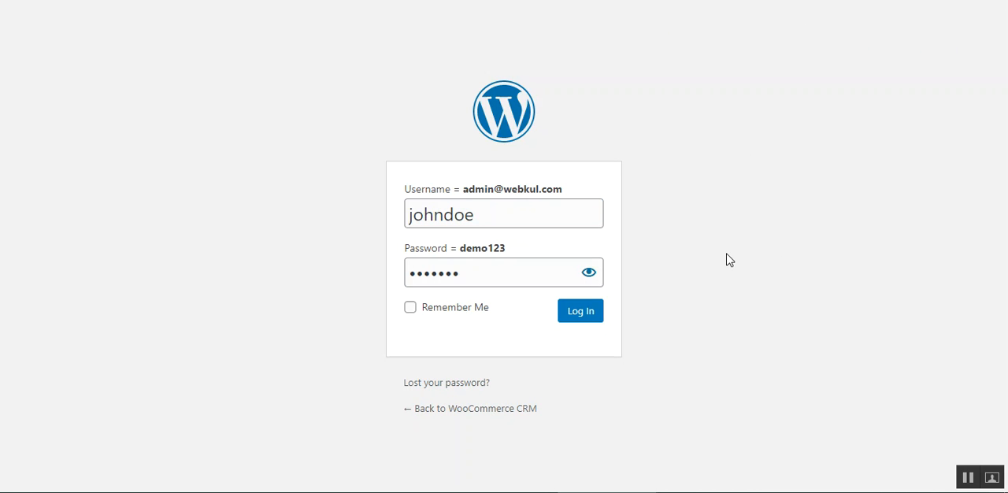
click(577, 315)
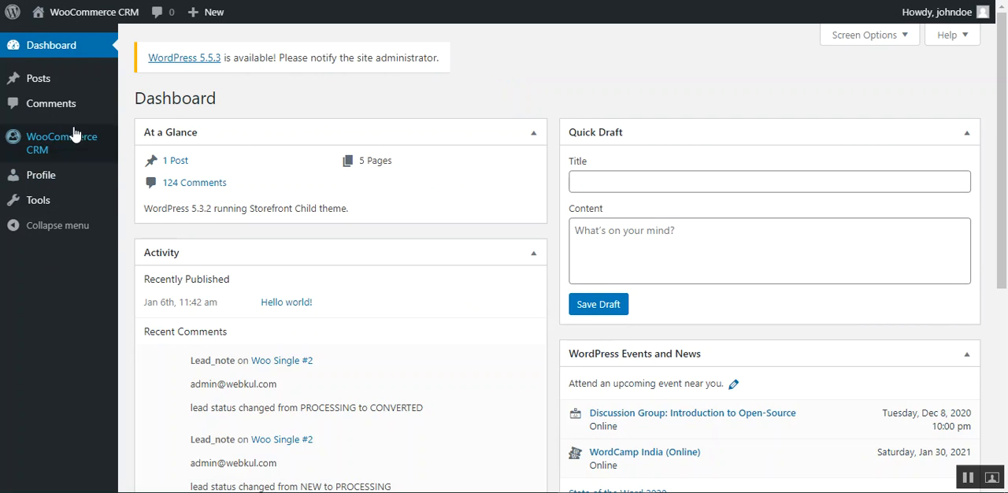
mouse_move(50, 150)
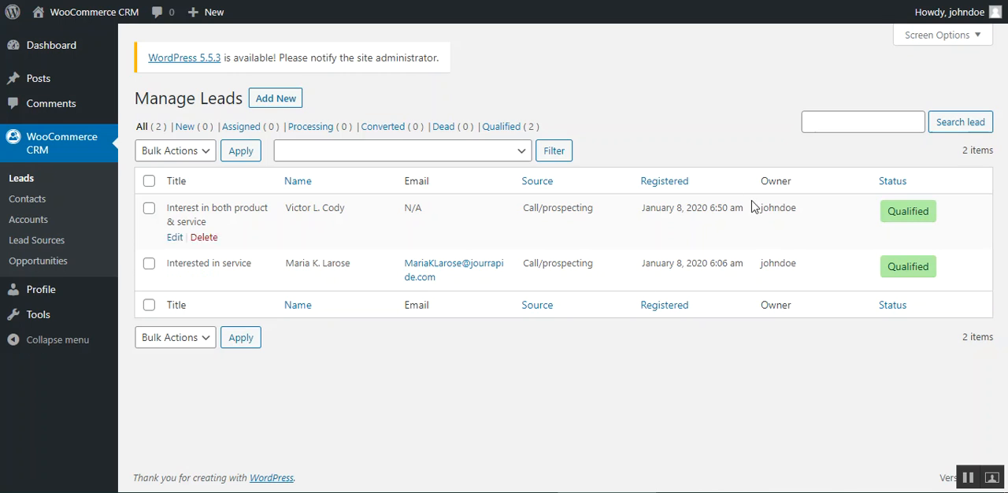
Step: Examine the Owner column and the bulk actions available for the selected "Interest in both product & service" lead
double_click(789, 182)
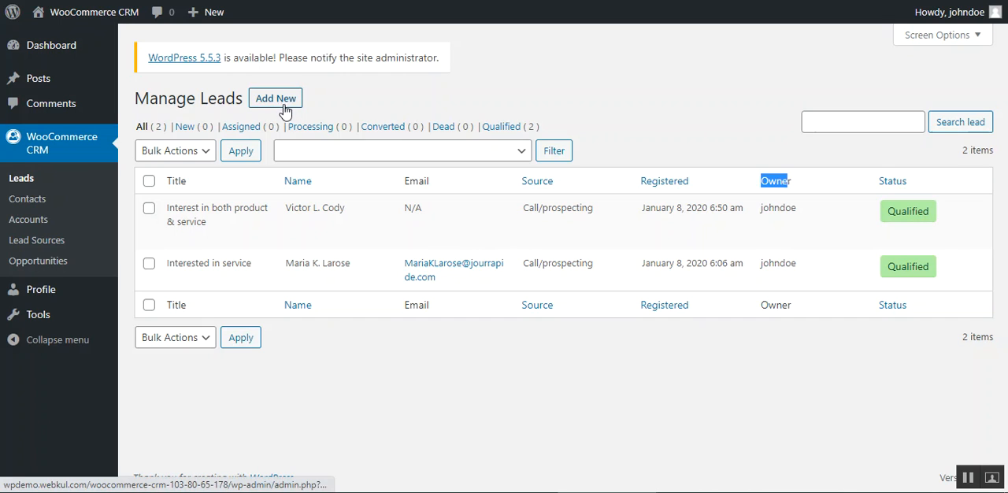
click(205, 153)
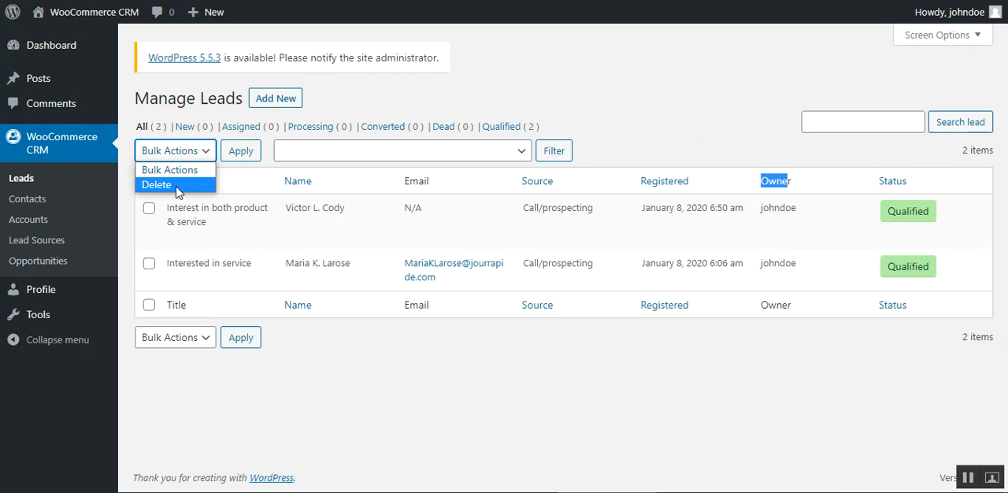
click(420, 363)
click(149, 208)
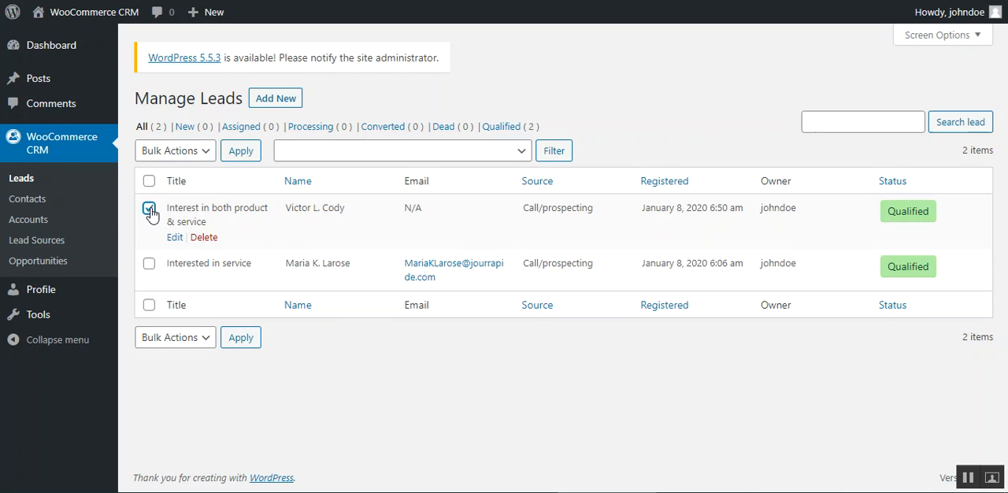
click(201, 152)
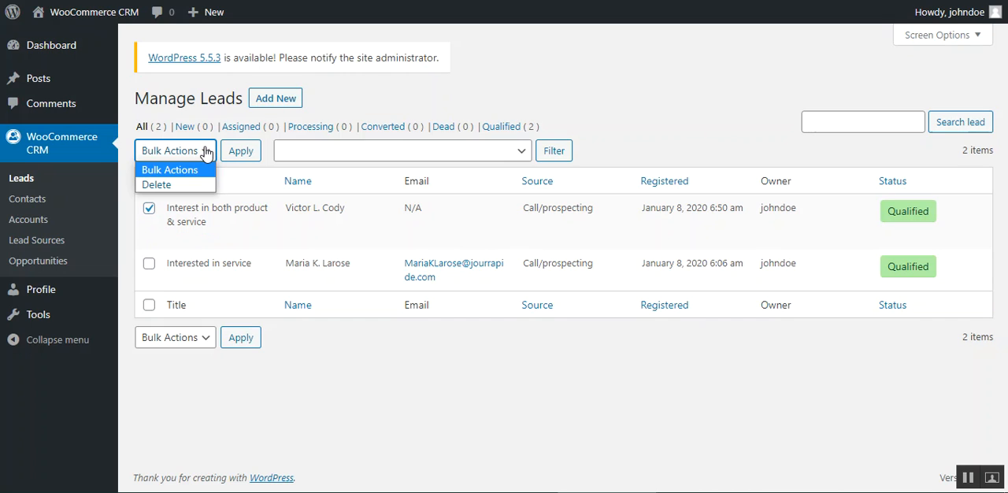
click(626, 99)
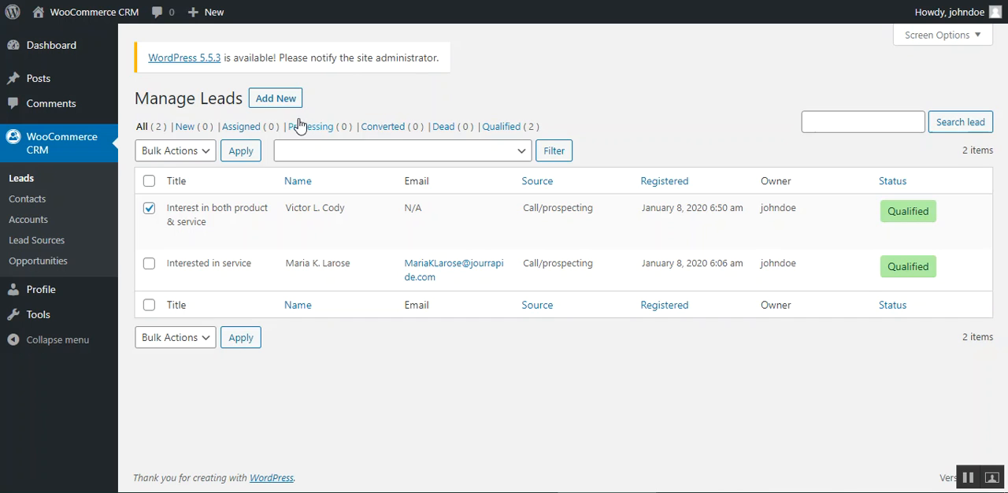
Step: Open the form for adding a lead and examine the available lead action options
click(277, 106)
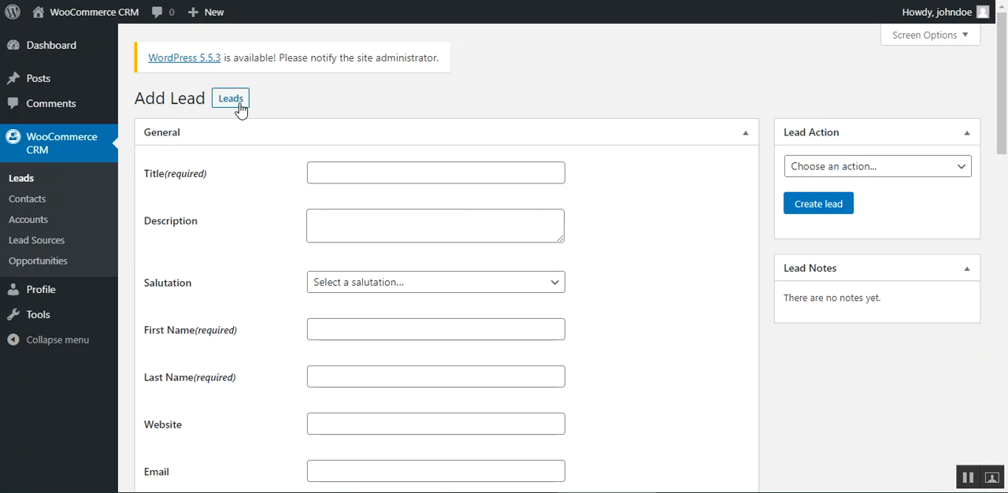
mouse_move(1006, 81)
mouse_down()
mouse_move(1007, 95)
mouse_move(1006, 80)
mouse_up()
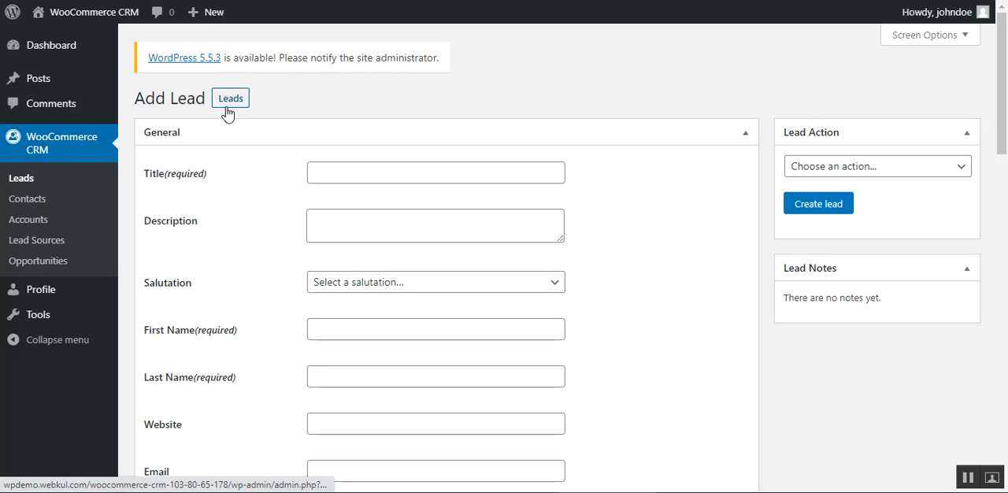
drag(1006, 95, 1006, 118)
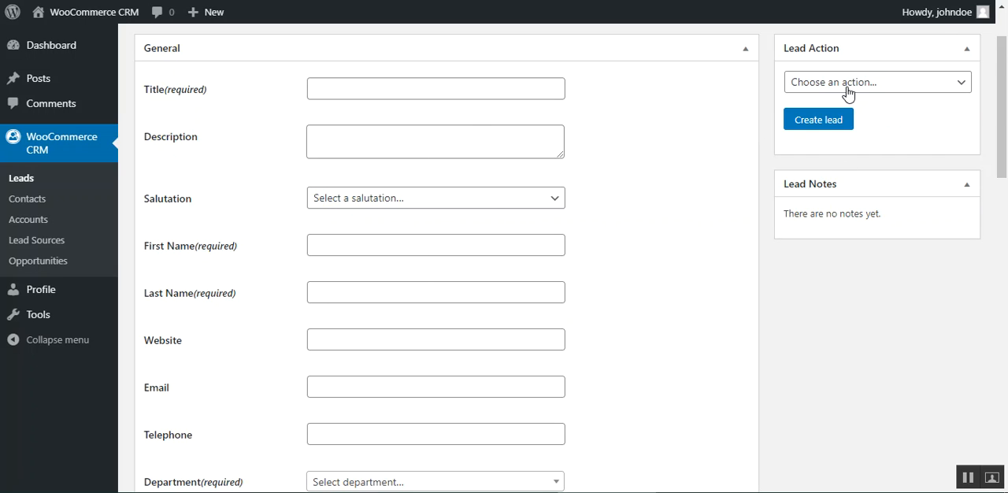
click(961, 87)
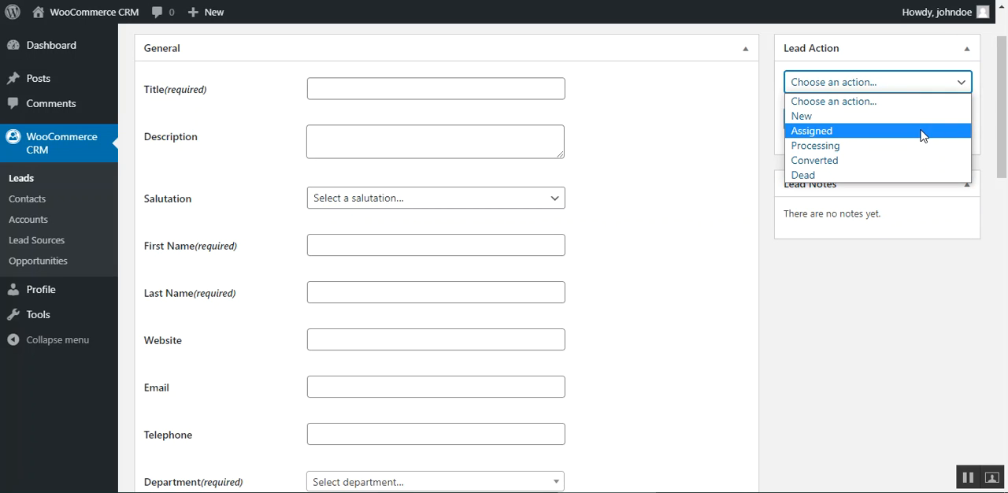
click(873, 303)
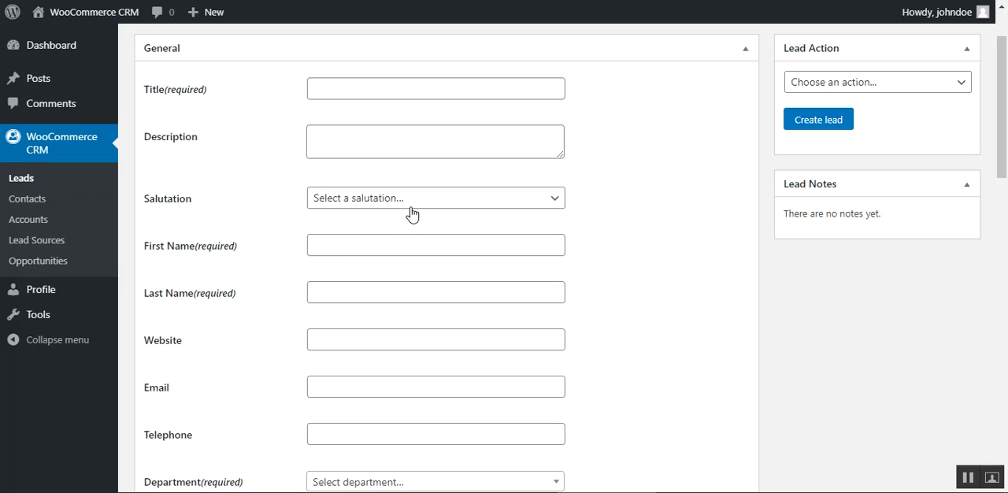
Step: Examine the Salutation, Department and Source options in the lead's General section
click(513, 200)
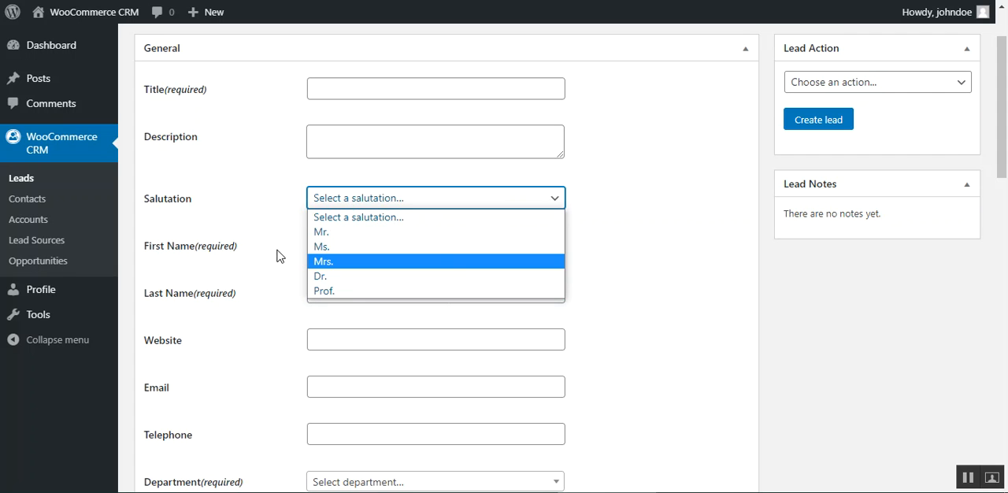
click(235, 228)
scroll(237, 329, down, 2)
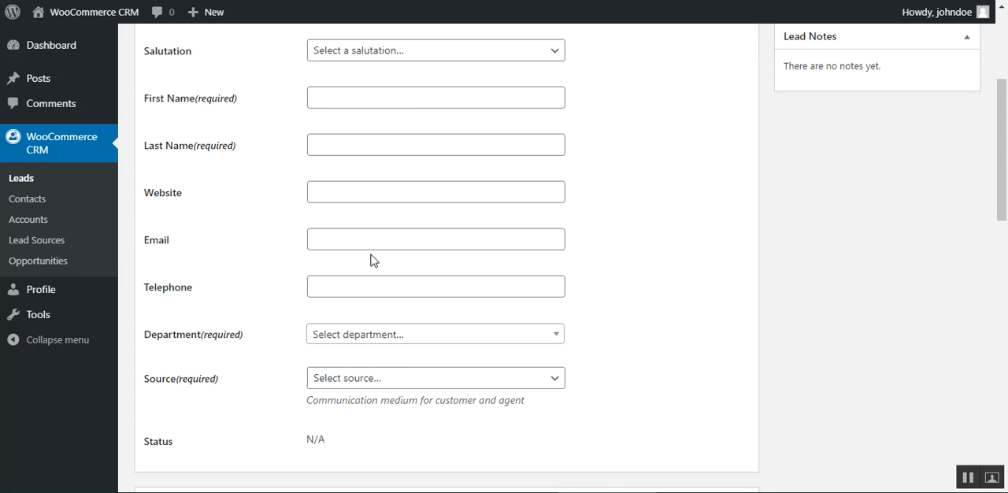
click(409, 339)
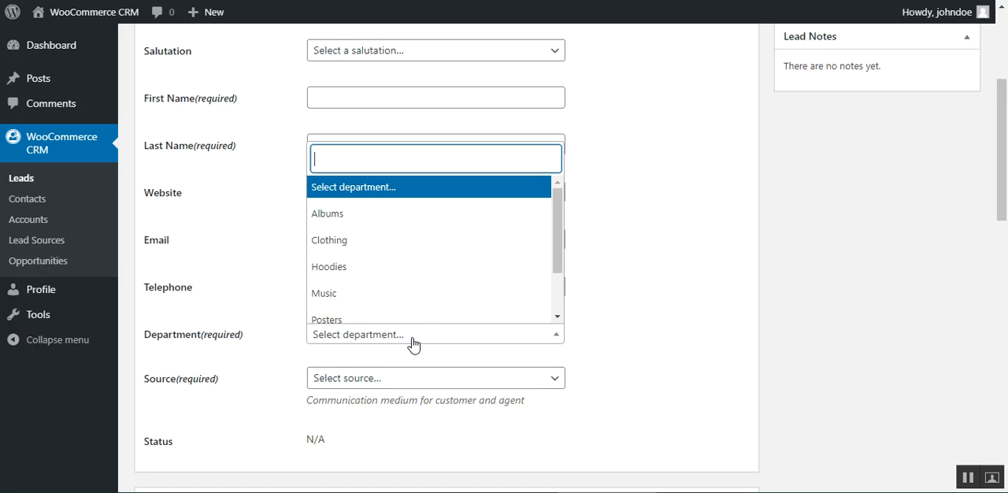
click(196, 311)
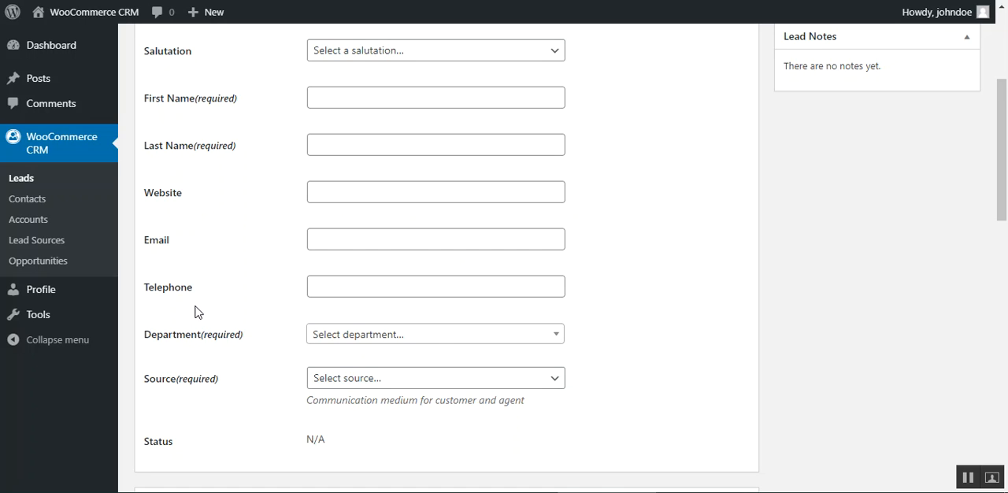
scroll(286, 371, down, 3)
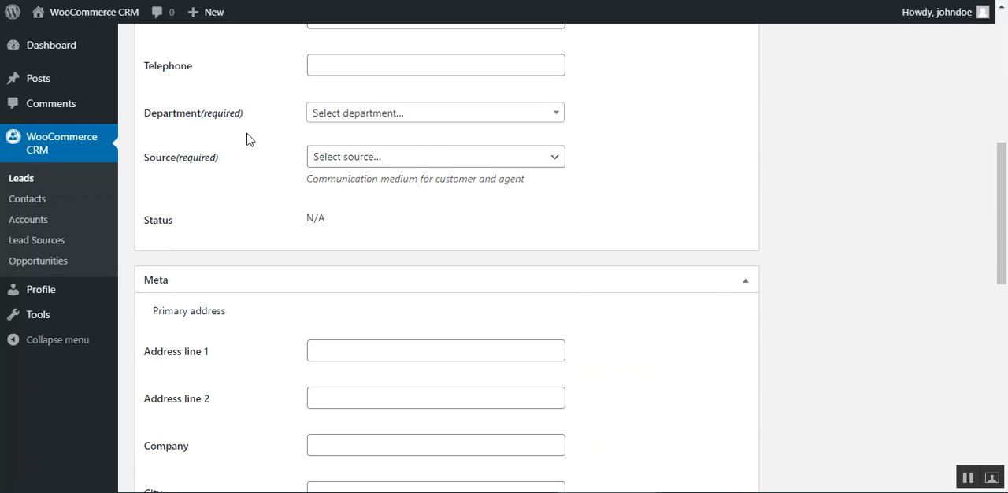
click(447, 164)
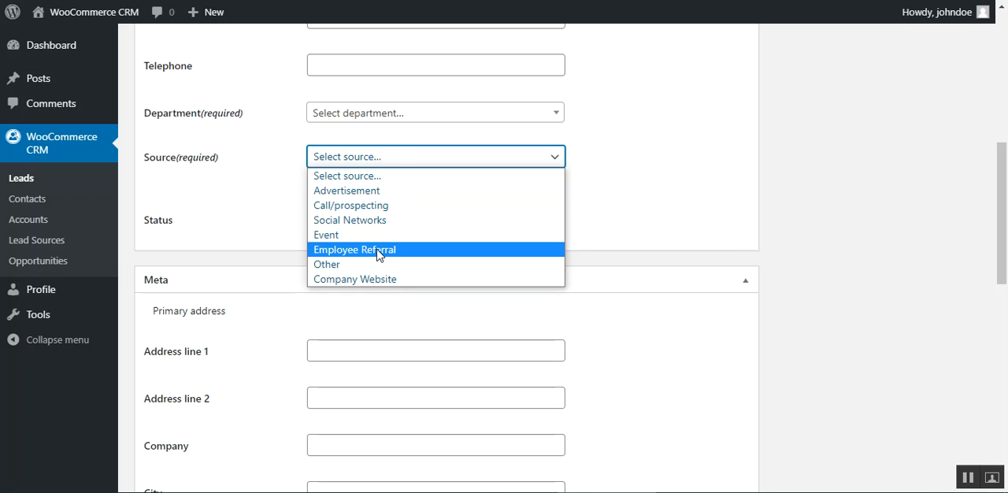
click(221, 218)
Step: Review the primary and secondary address fields of the lead form, including the option to copy the primary address
scroll(226, 279, down, 2)
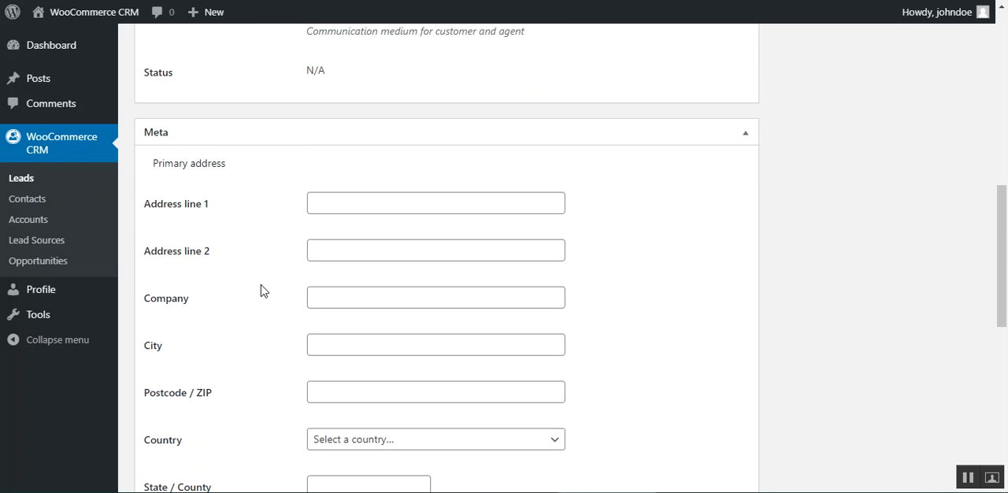
scroll(261, 284, down, 4)
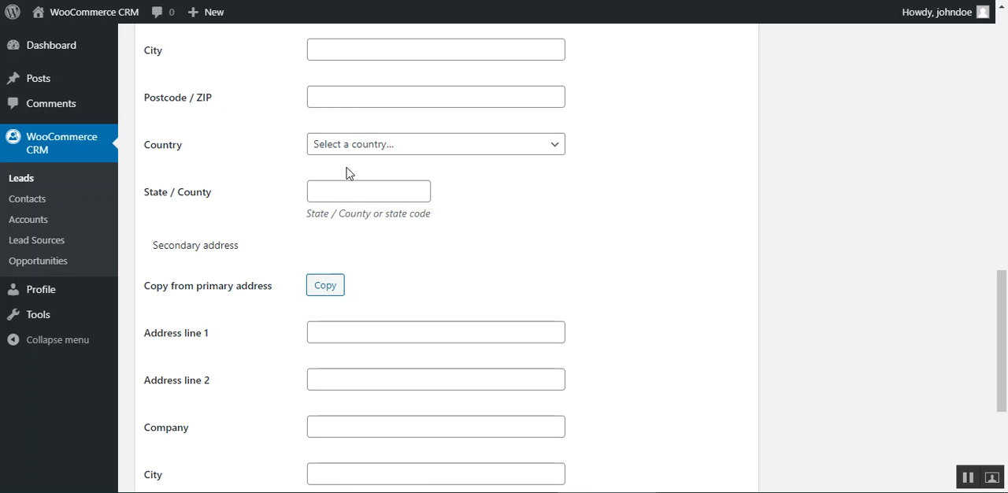
scroll(268, 315, down, 1)
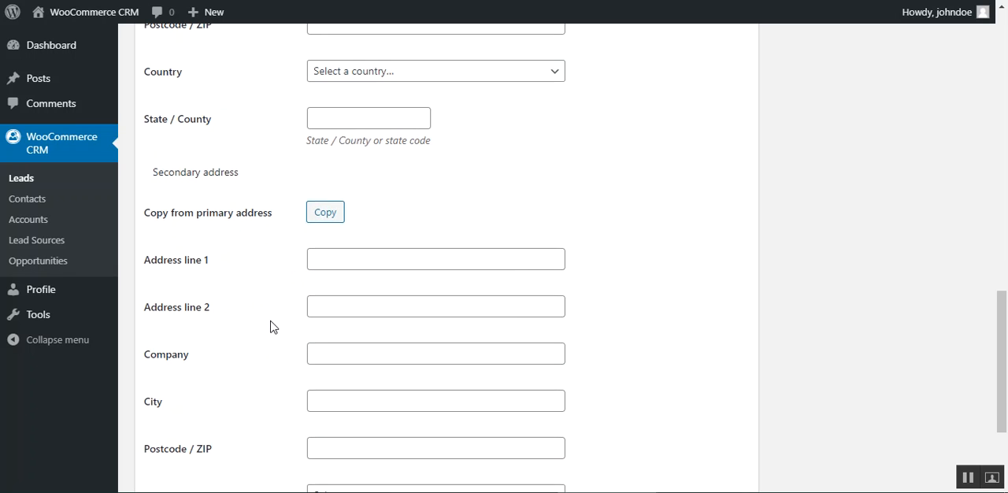
drag(184, 214, 248, 214)
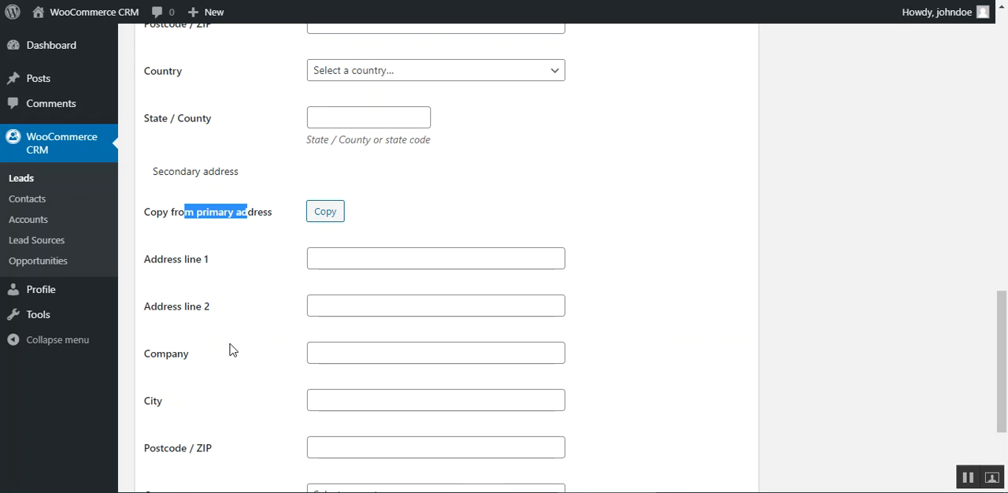
scroll(307, 354, up, 1)
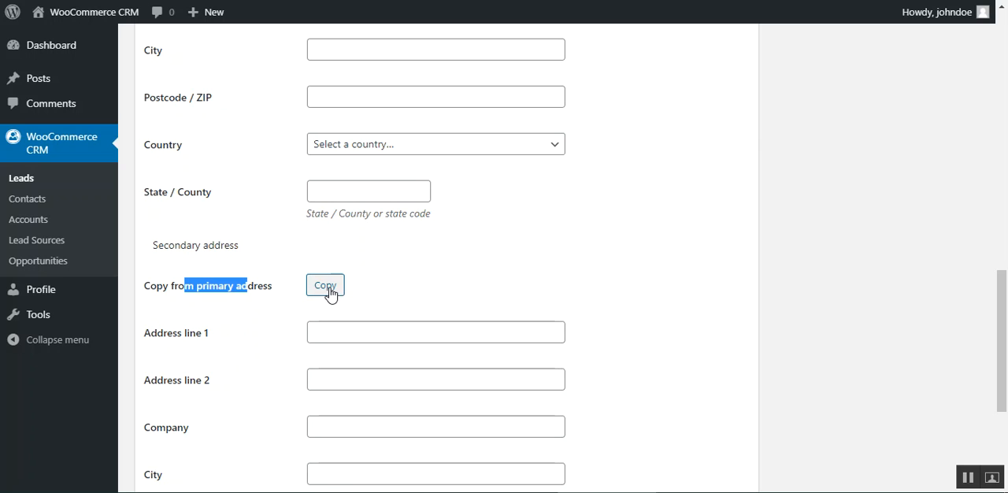
scroll(414, 286, down, 3)
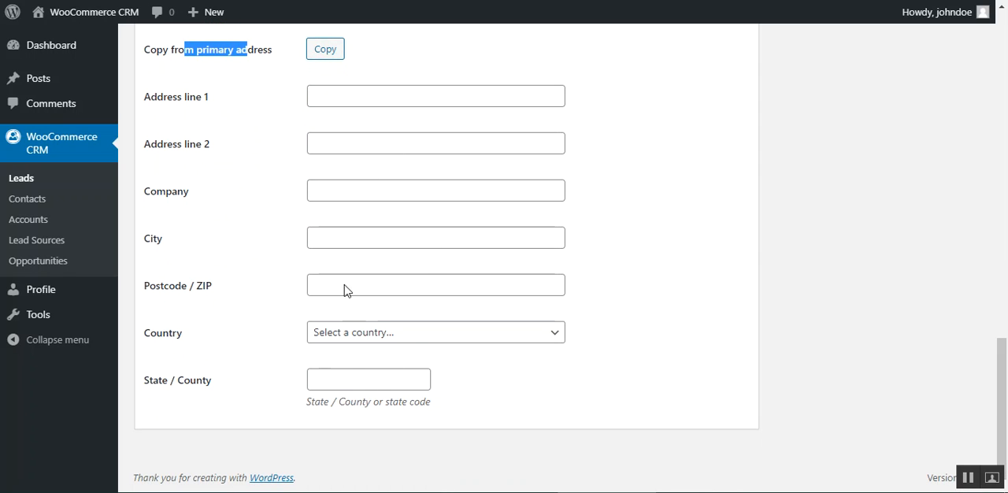
scroll(344, 290, up, 8)
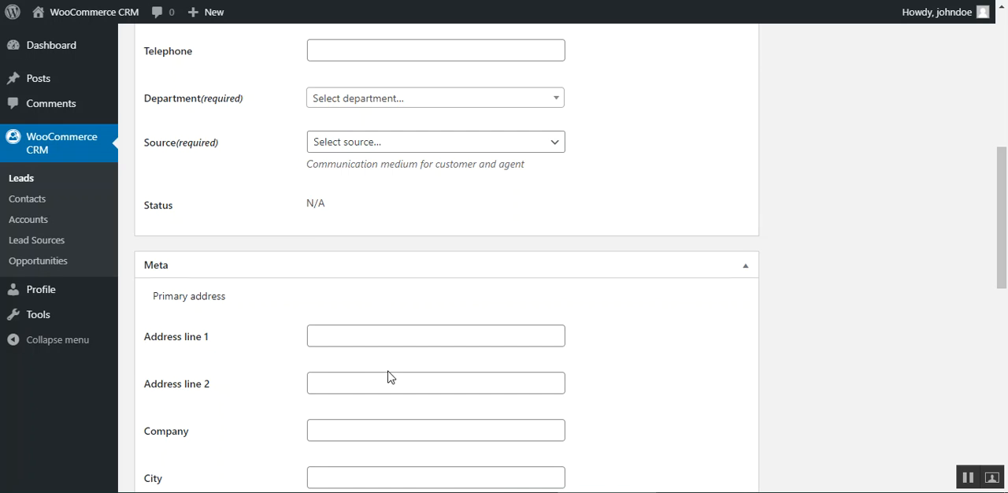
scroll(388, 377, up, 6)
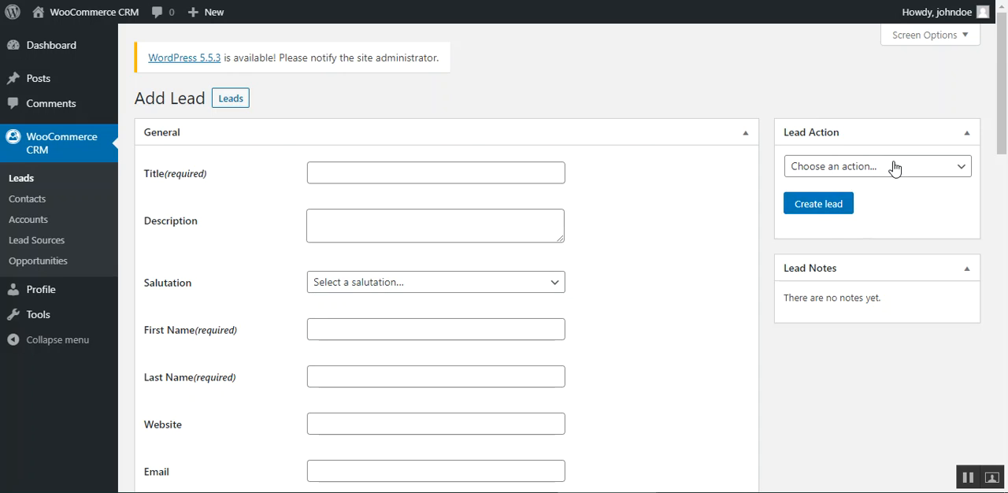
Step: Set the lead action to New and return to the leads list without creating the lead
click(895, 168)
click(826, 201)
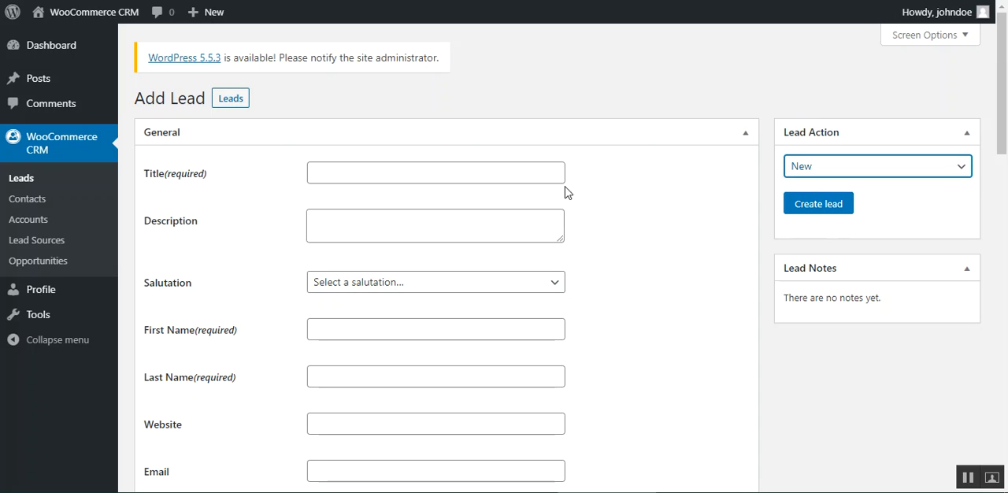
click(227, 100)
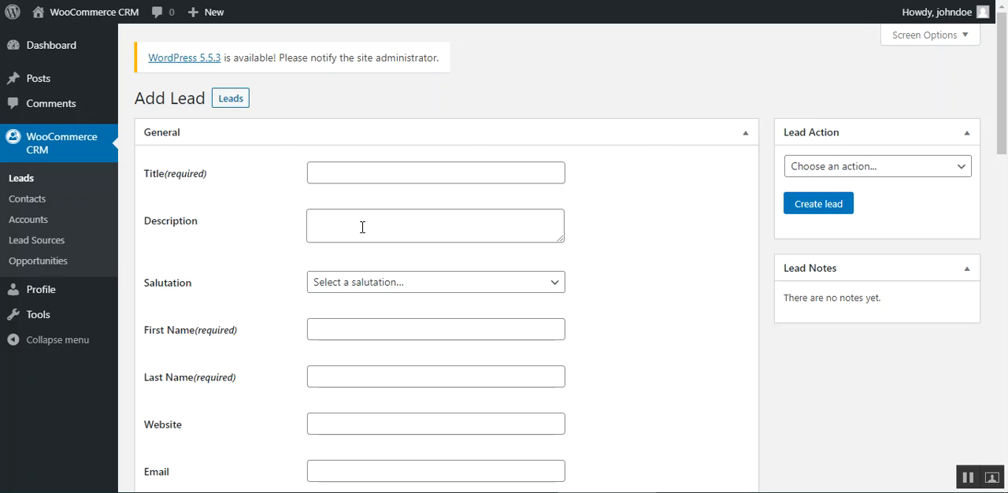
Step: Examine the General section of the new lead form, including the Description, Salutation and Email fields and the lead status
click(362, 225)
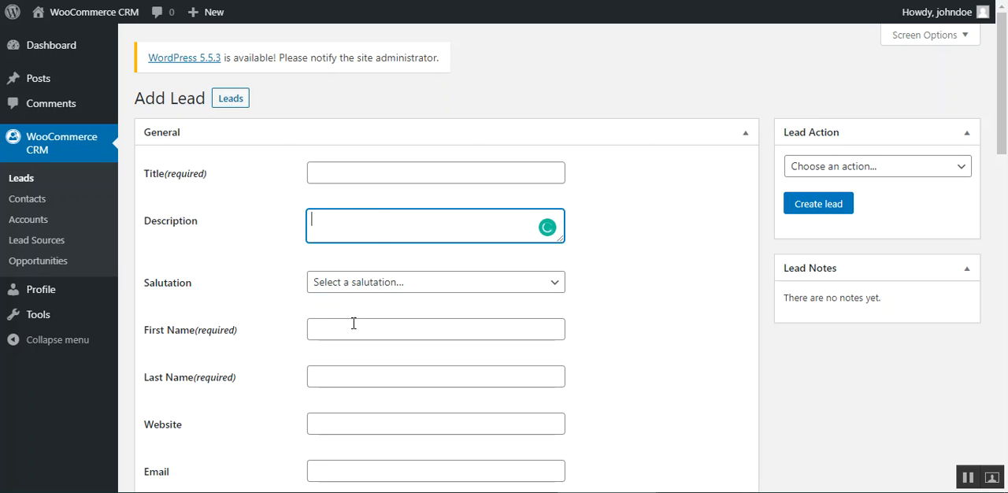
scroll(410, 294, down, 1)
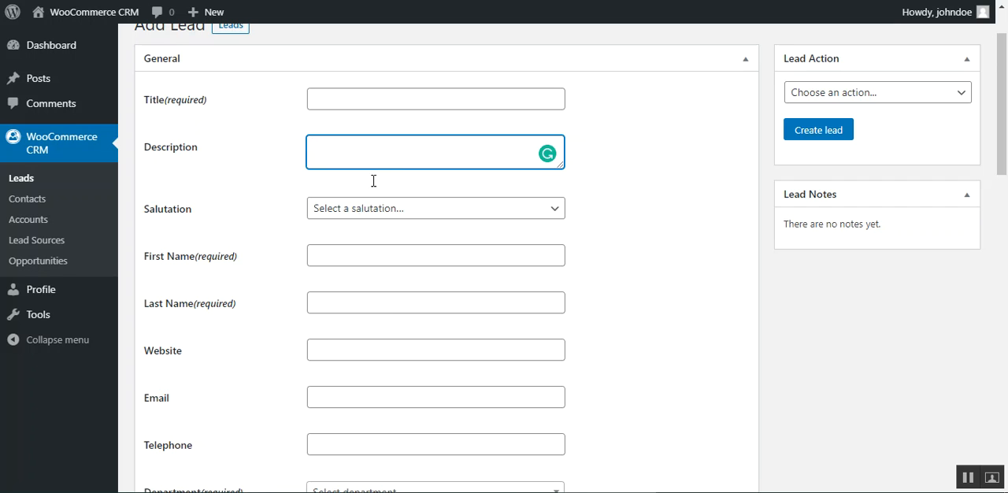
click(363, 211)
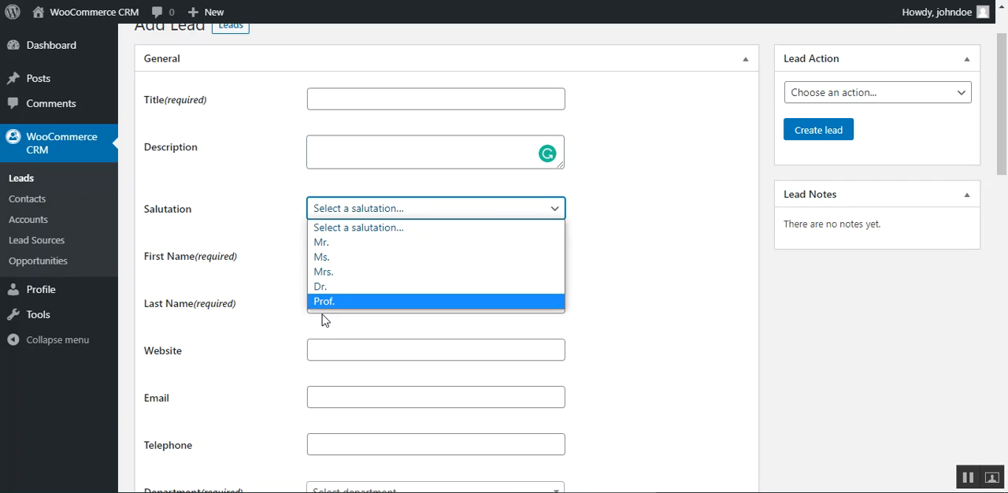
click(265, 245)
scroll(360, 265, down, 2)
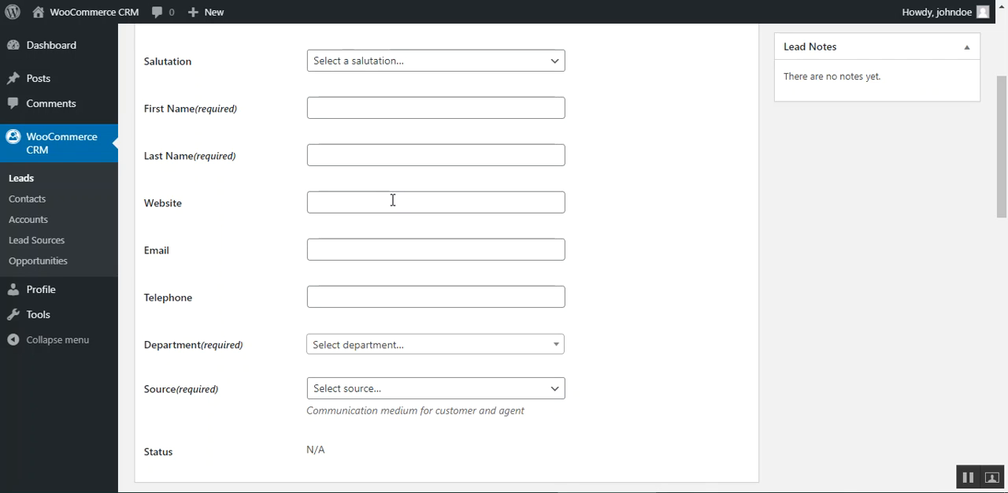
click(383, 249)
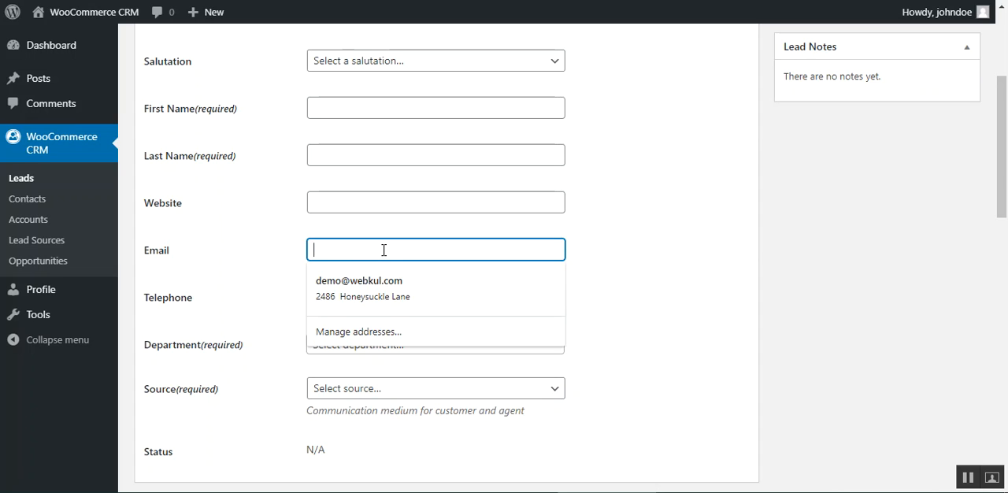
click(287, 287)
scroll(411, 181, down, 2)
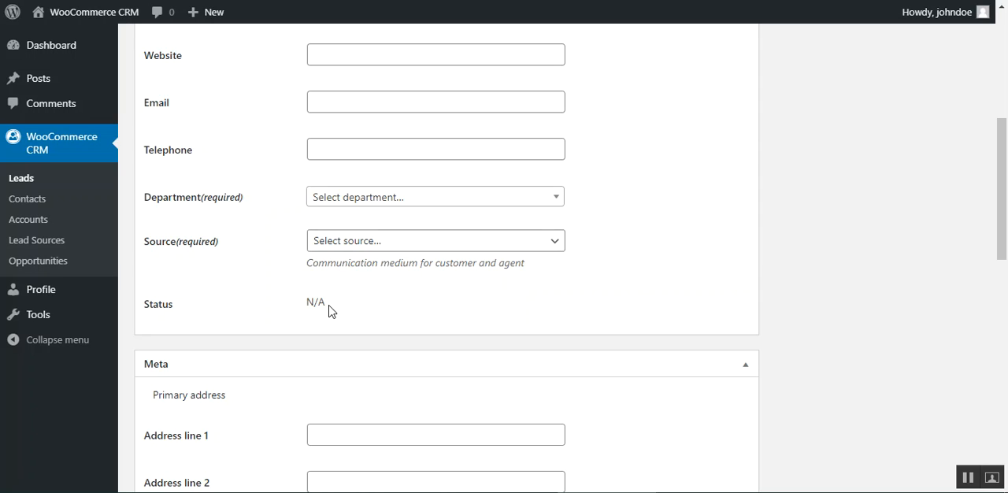
Step: Examine the options of the Lead Action setting without choosing one
scroll(754, 321, up, 5)
click(930, 162)
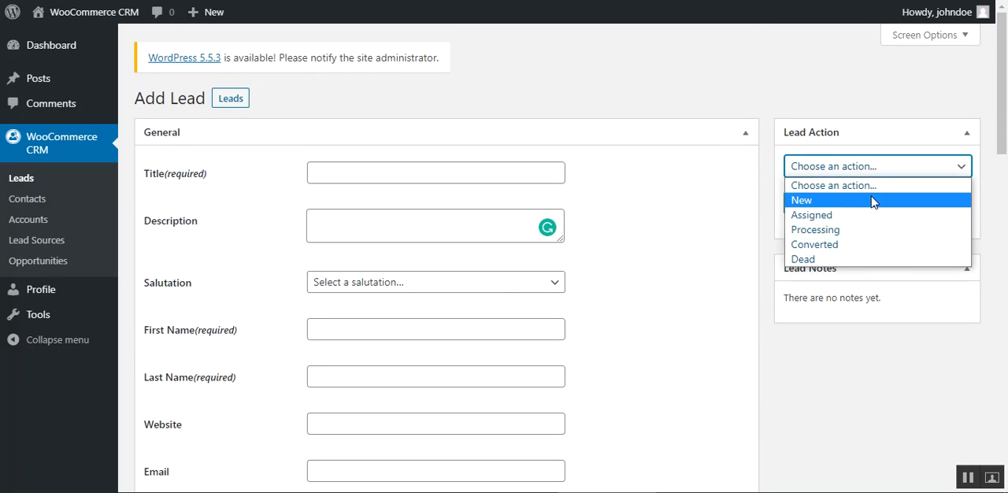
click(850, 365)
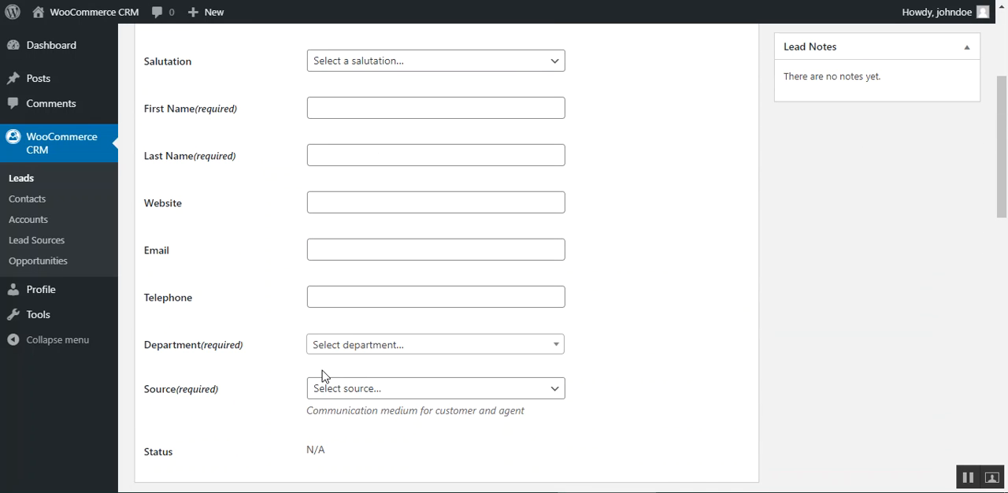
Step: Review the primary address fields in the Meta section and return to the leads list without creating a lead
scroll(321, 377, down, 3)
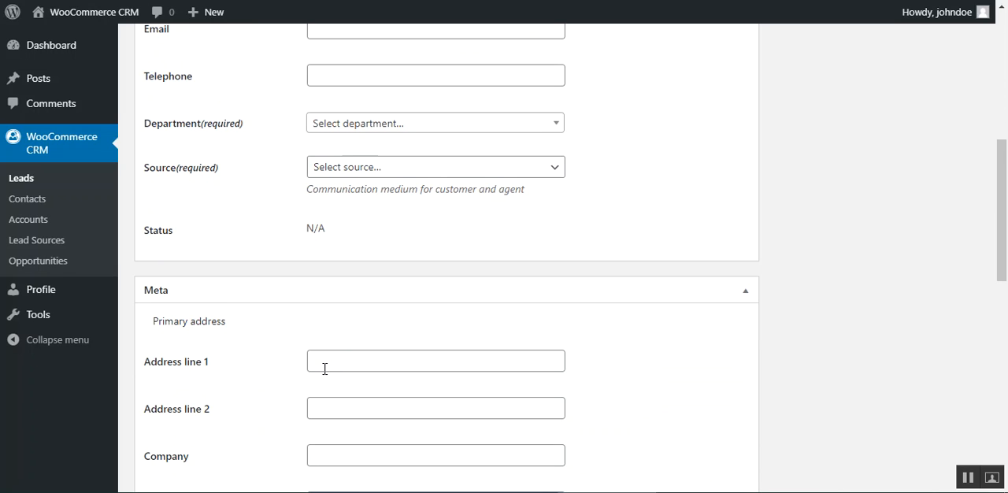
scroll(324, 368, down, 1)
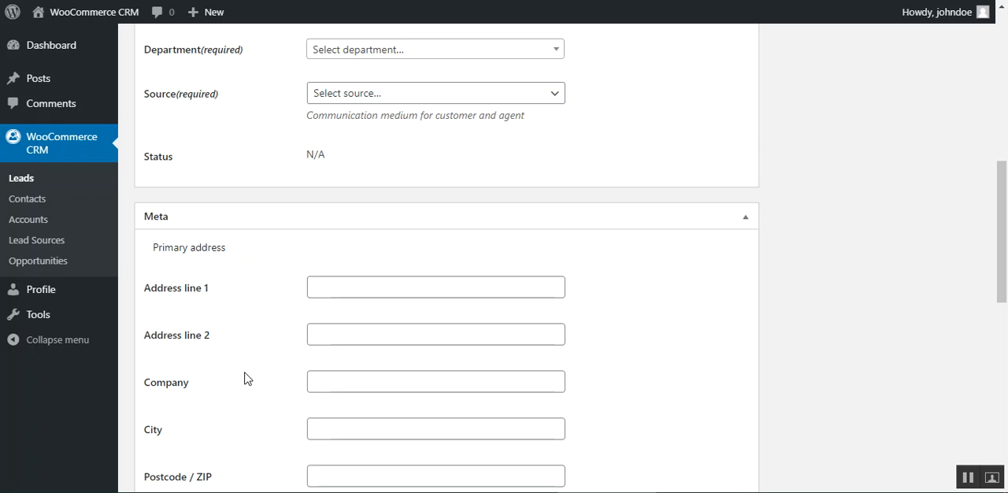
scroll(249, 378, down, 3)
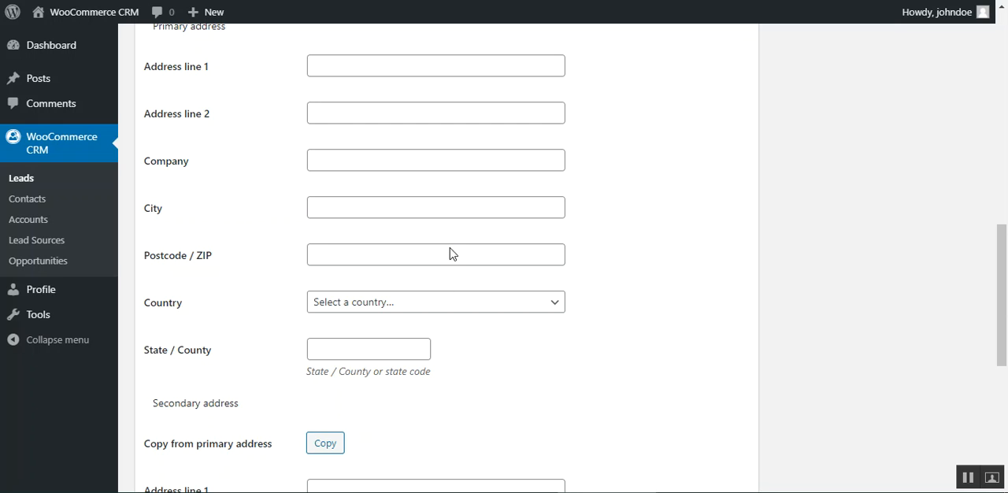
scroll(340, 329, up, 3)
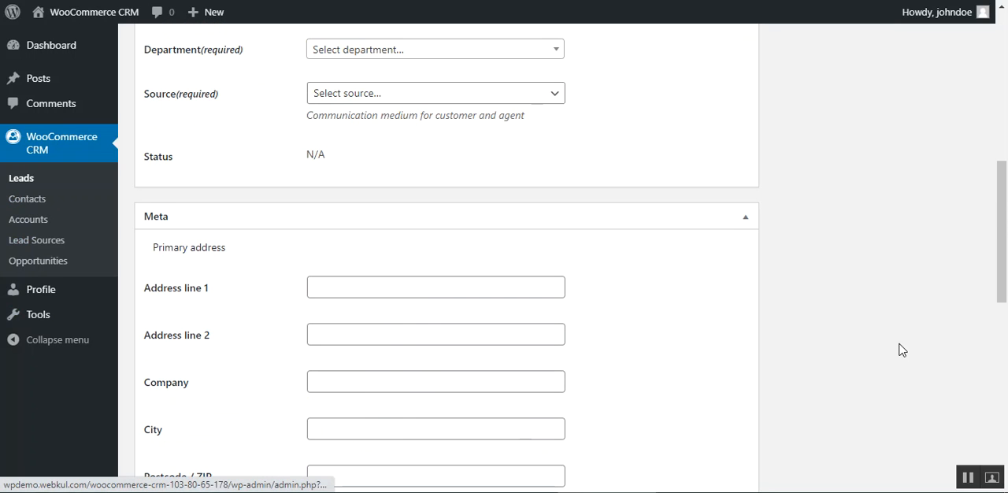
scroll(343, 358, up, 5)
click(21, 178)
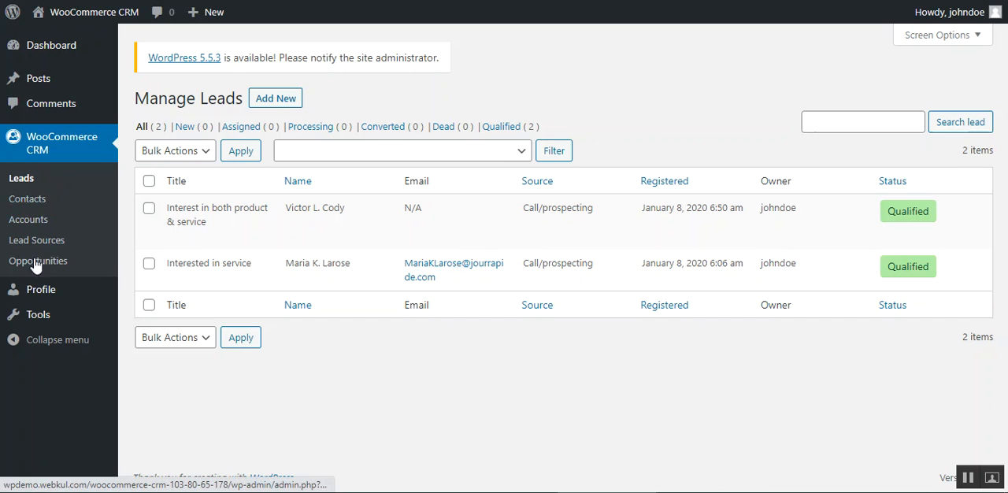
Step: Log out of the agent account and log in as the administrator with the account password
click(970, 14)
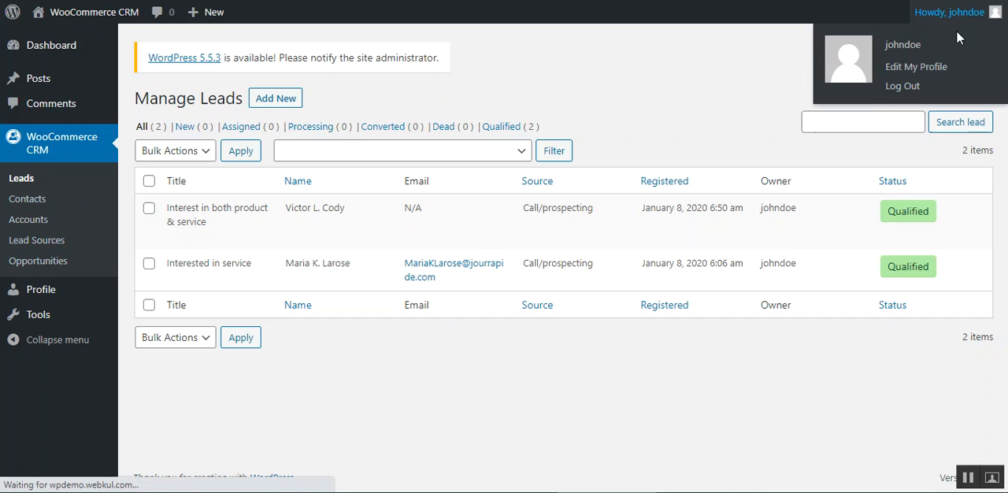
click(902, 85)
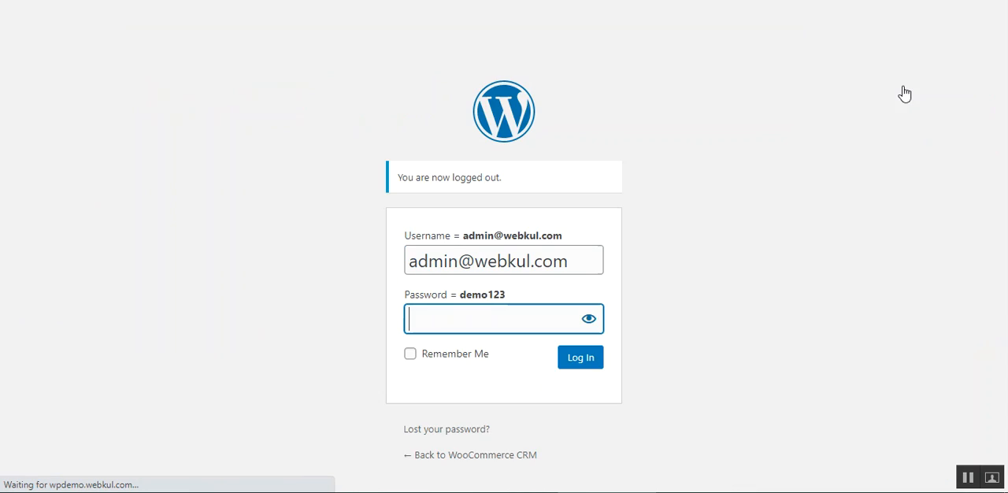
click(580, 315)
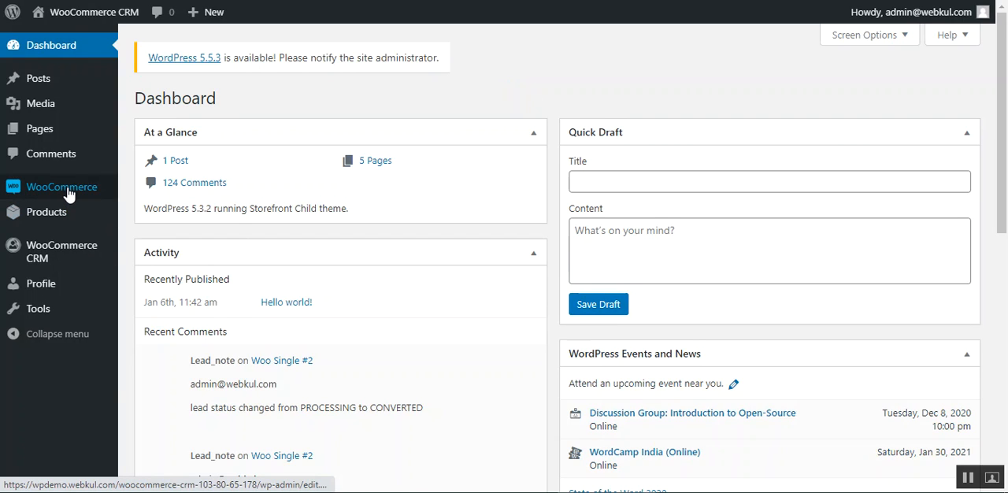
Step: Open the WooCommerce CRM leads list as administrator and review the leads of all owners
mouse_move(48, 250)
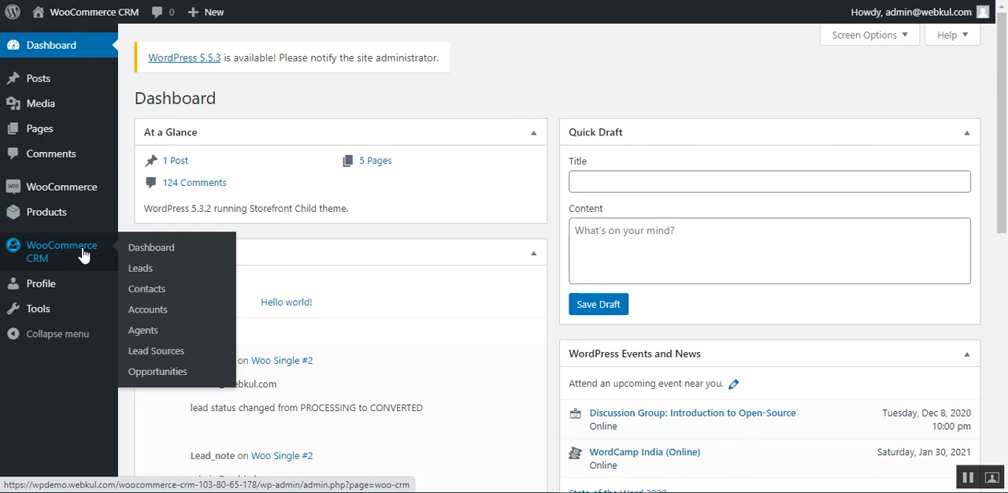
click(152, 273)
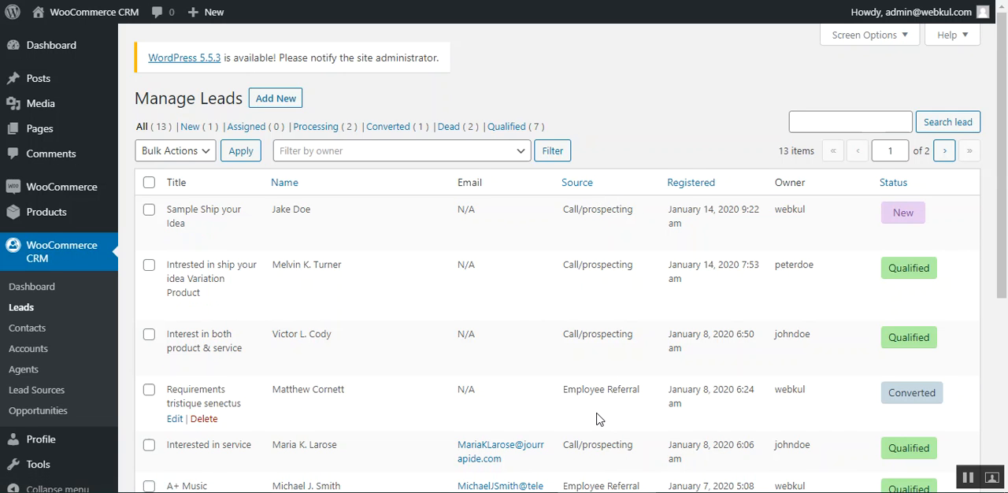
scroll(594, 362, down, 1)
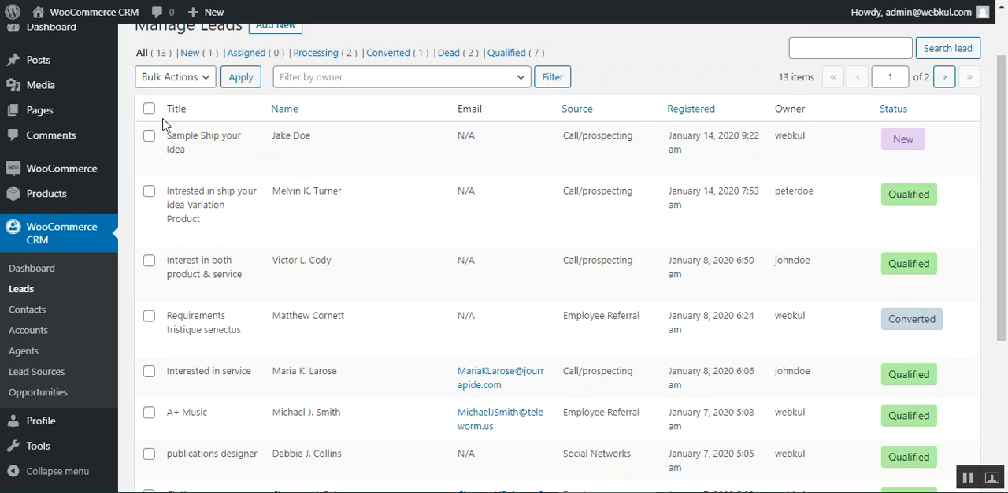
scroll(338, 259, up, 2)
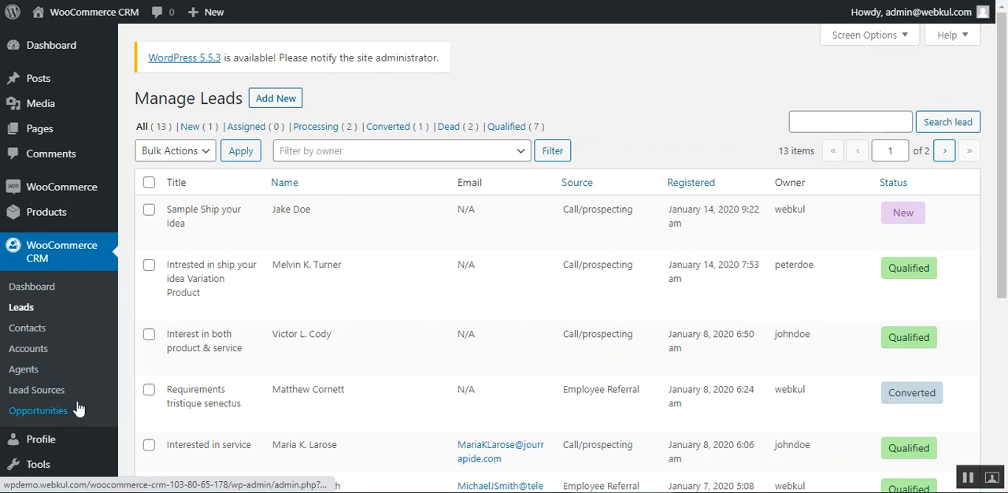
Step: Open the agents list, review the form for adding an agent, and return to the list without creating one
click(27, 376)
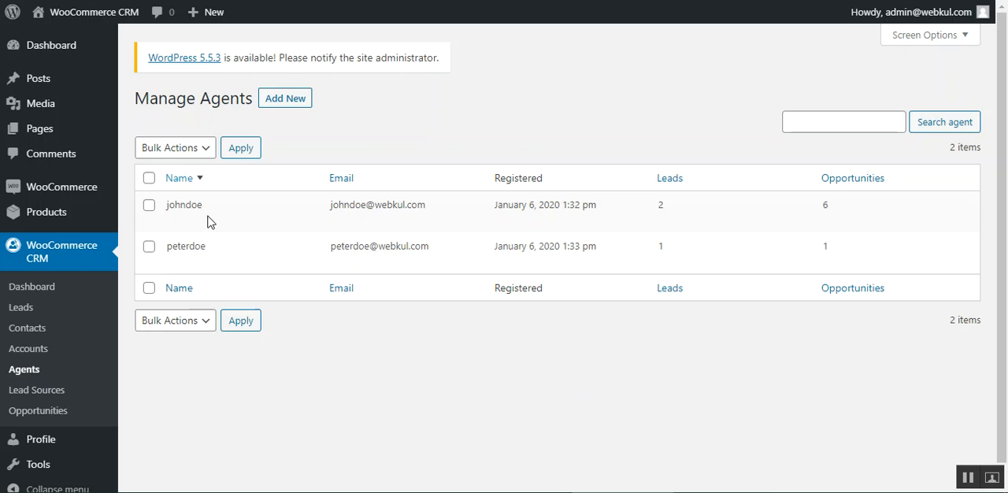
mouse_move(307, 240)
mouse_move(173, 194)
mouse_move(182, 250)
click(286, 102)
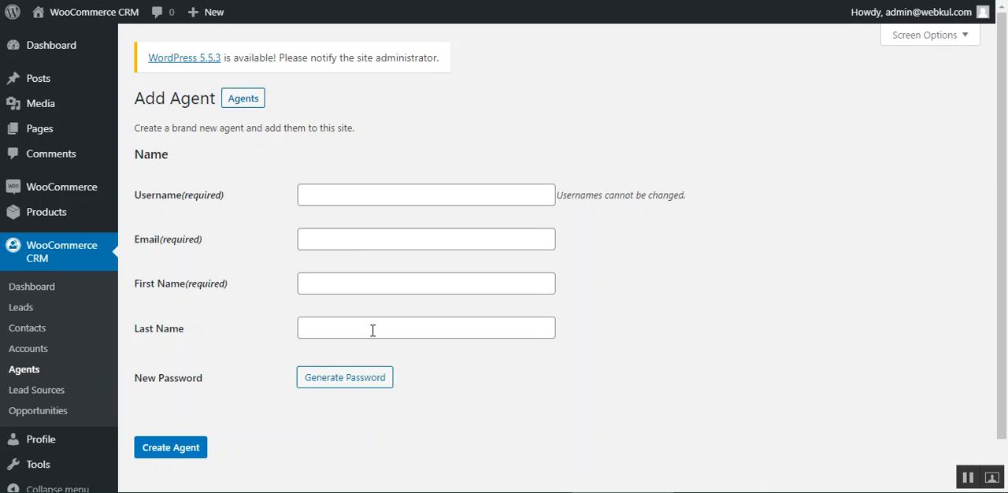
scroll(372, 329, down, 1)
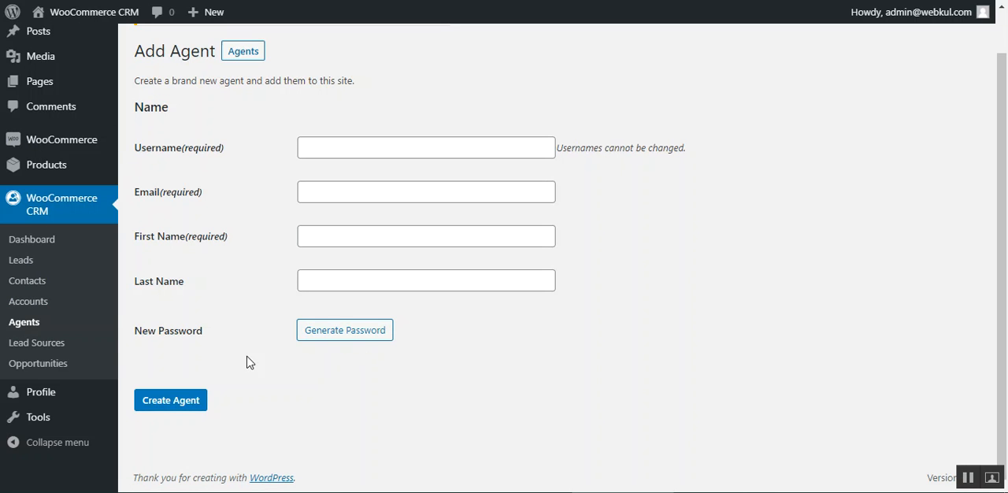
click(244, 60)
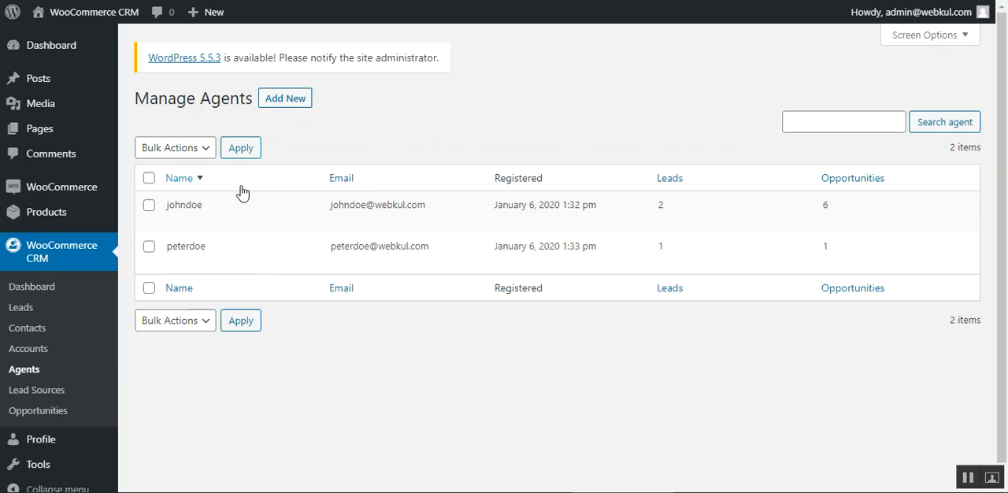
Step: Check the edit option of the first listed agent and the add option, ending back on the agents list
click(175, 223)
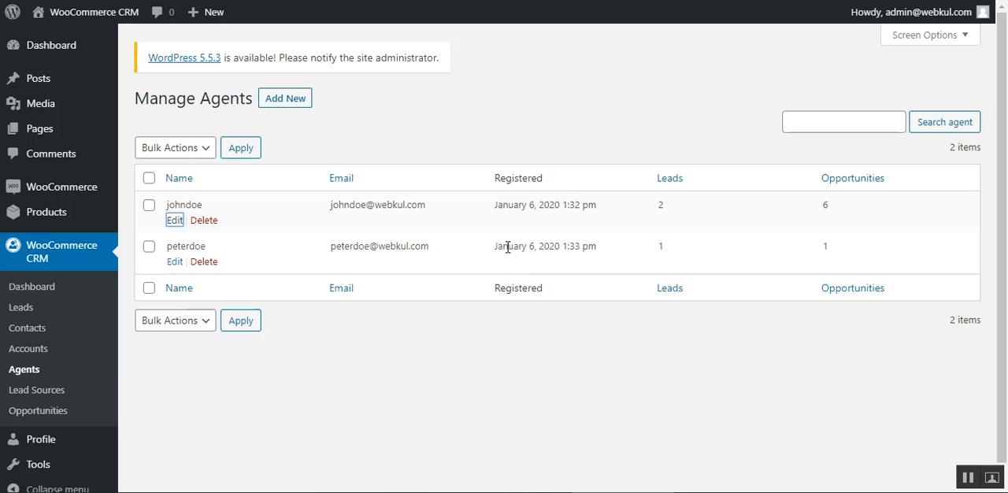
click(289, 98)
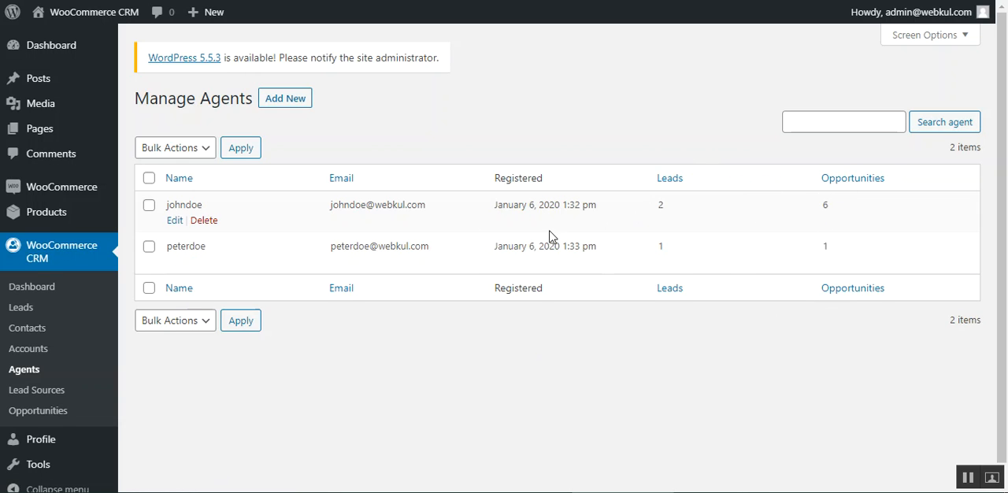
click(175, 228)
Step: Open the lead "Sample Ship your Idea" for editing and change its Owner to the second agent offered
click(20, 309)
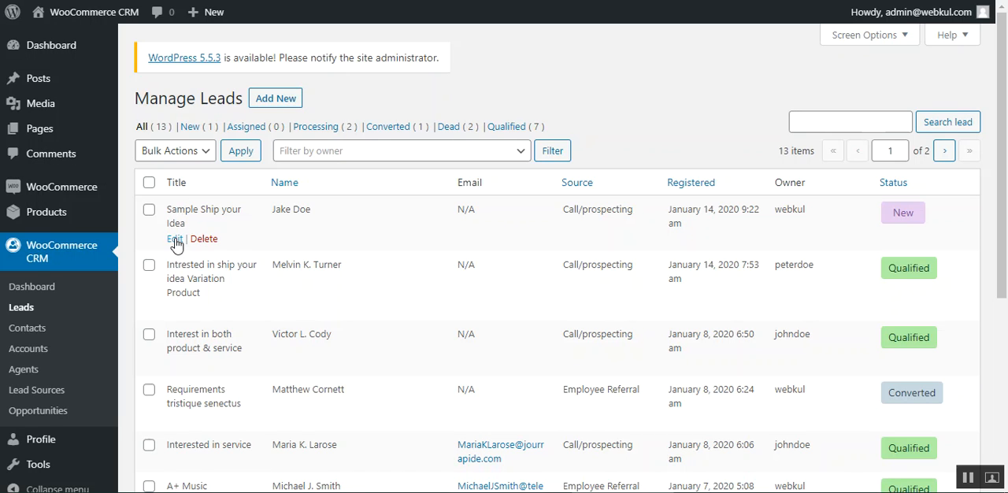
click(175, 238)
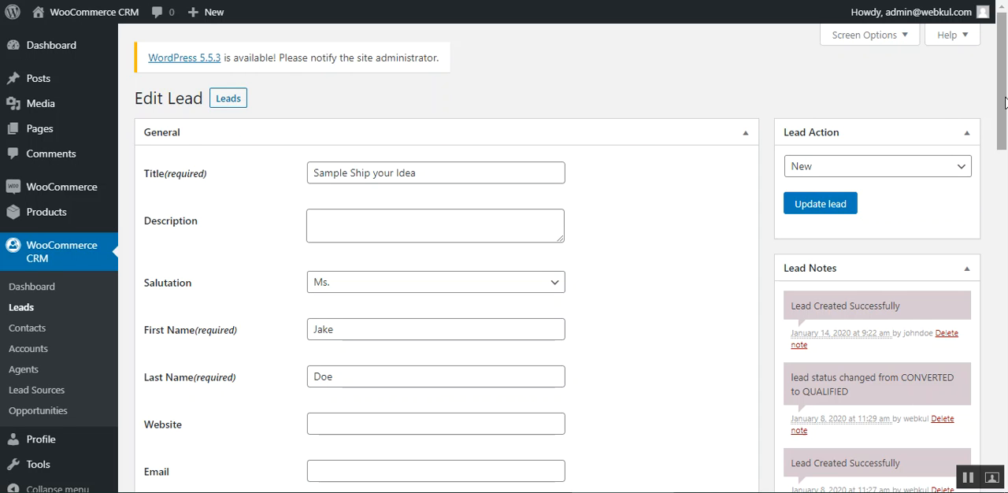
drag(1004, 102, 983, 243)
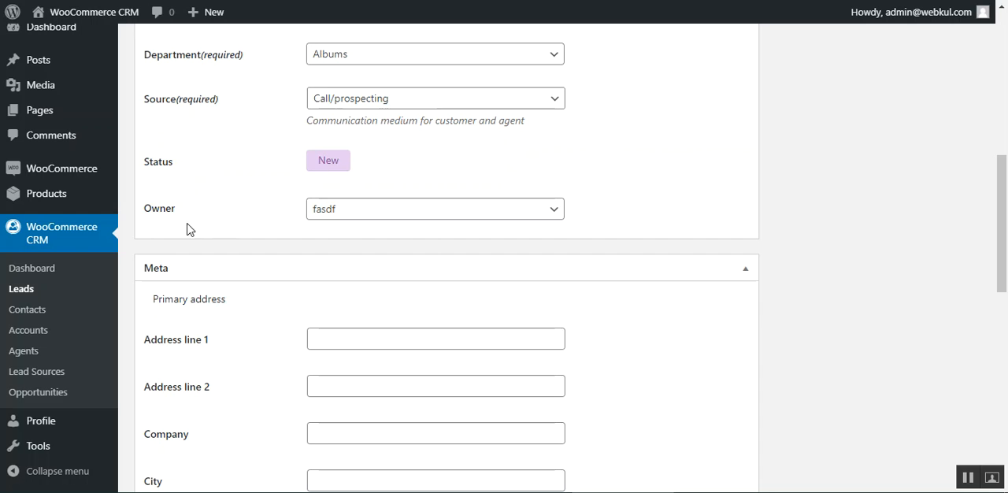
click(418, 216)
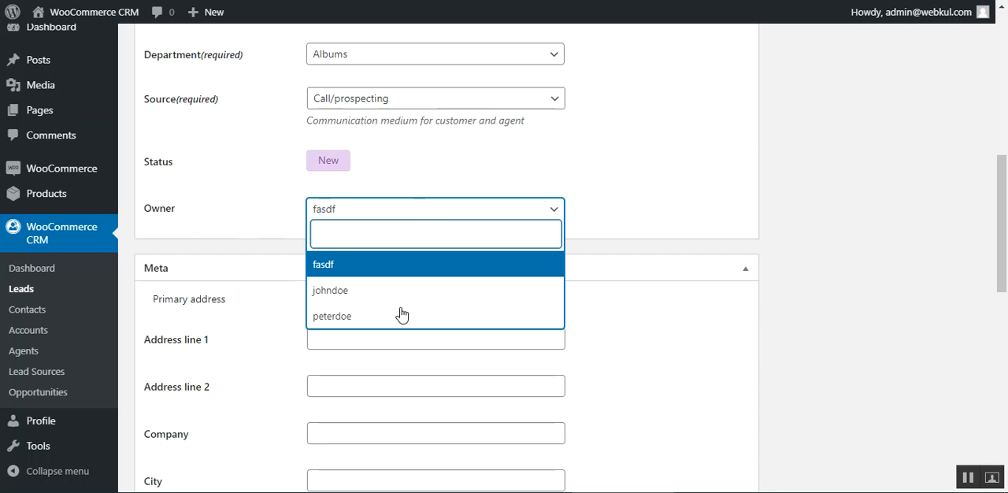
click(344, 291)
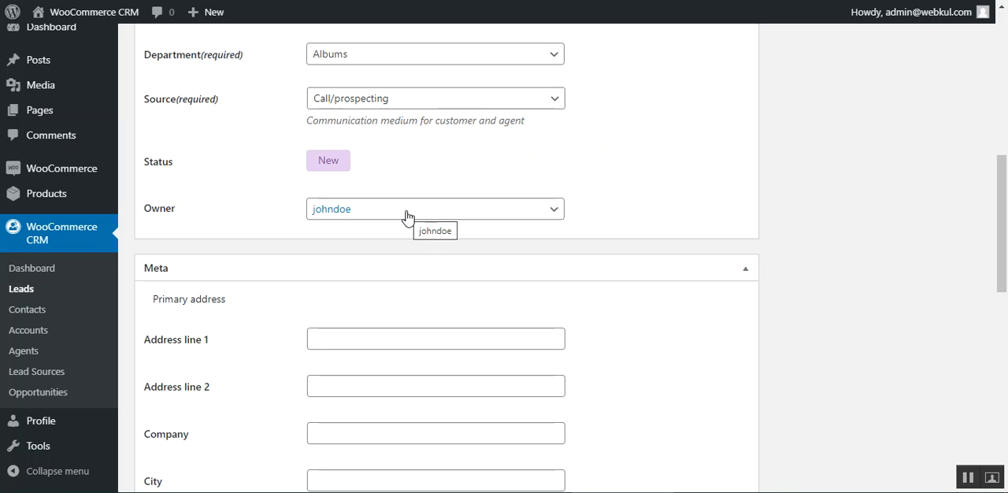
Step: Look over the rest of the lead's edit form and return to the leads list without updating the lead
scroll(1003, 232, down, 1)
drag(1006, 233, 1005, 105)
scroll(705, 352, up, 2)
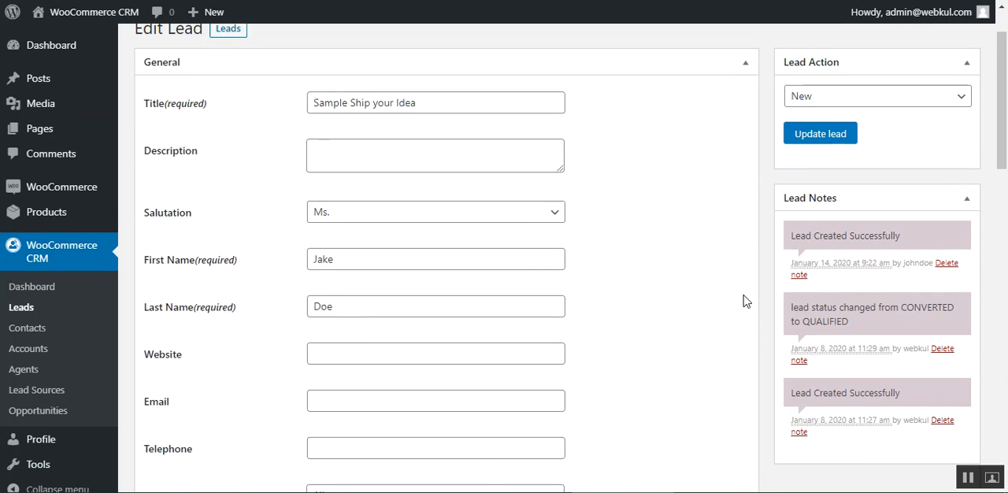
scroll(742, 301, up, 1)
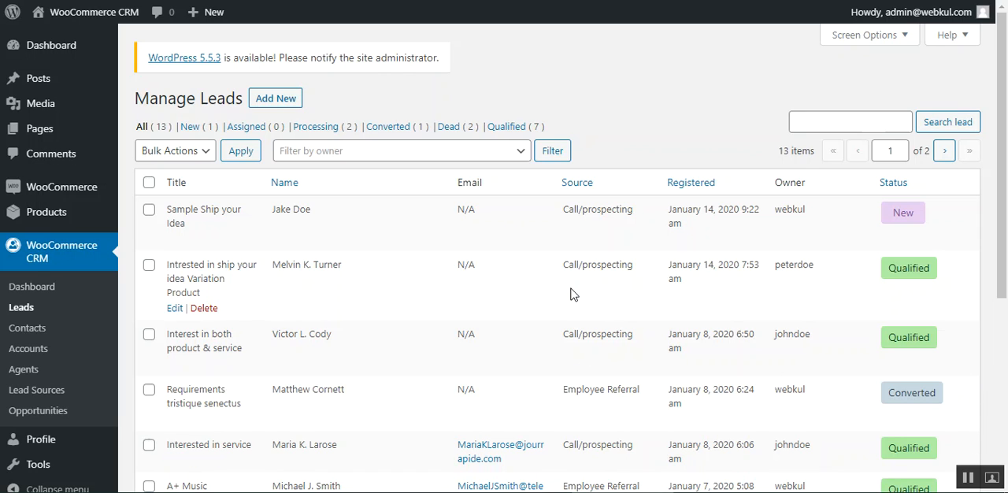
Step: Log out of the administrator account and log in with the agent's username and password
mouse_move(941, 12)
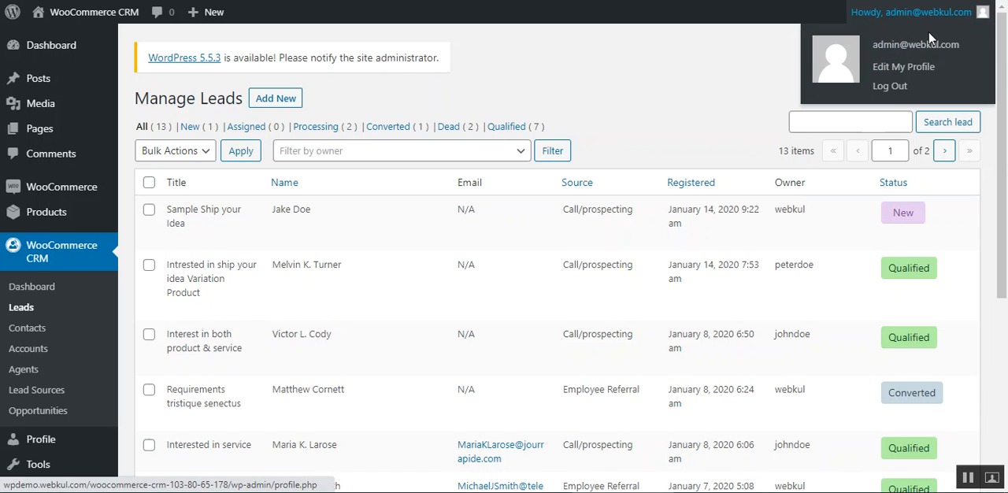
click(889, 88)
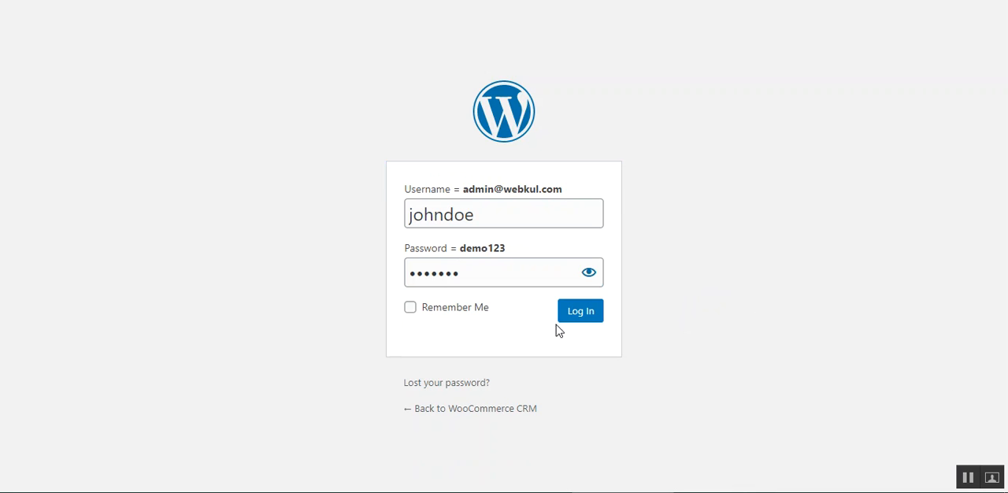
click(578, 315)
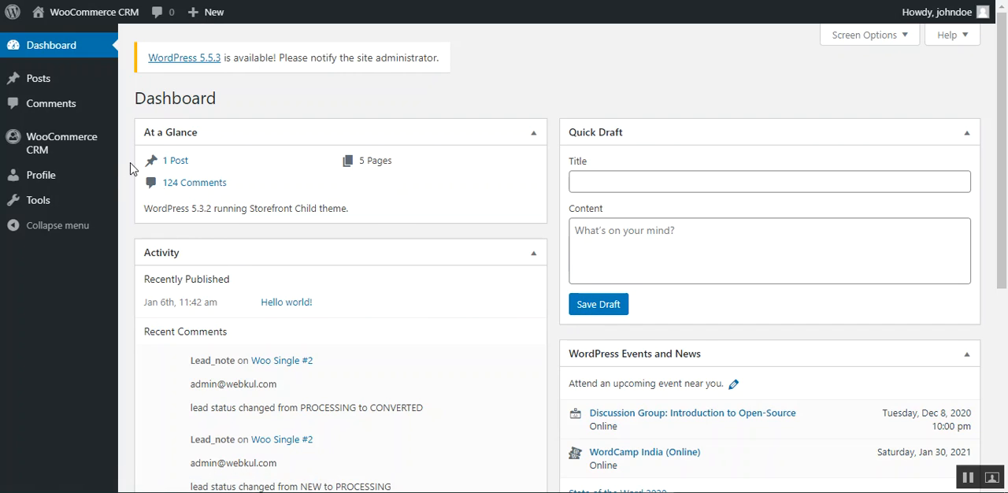
Step: Open the CRM opportunities list and open the opportunity "Sample unit 3000" for editing
mouse_move(83, 157)
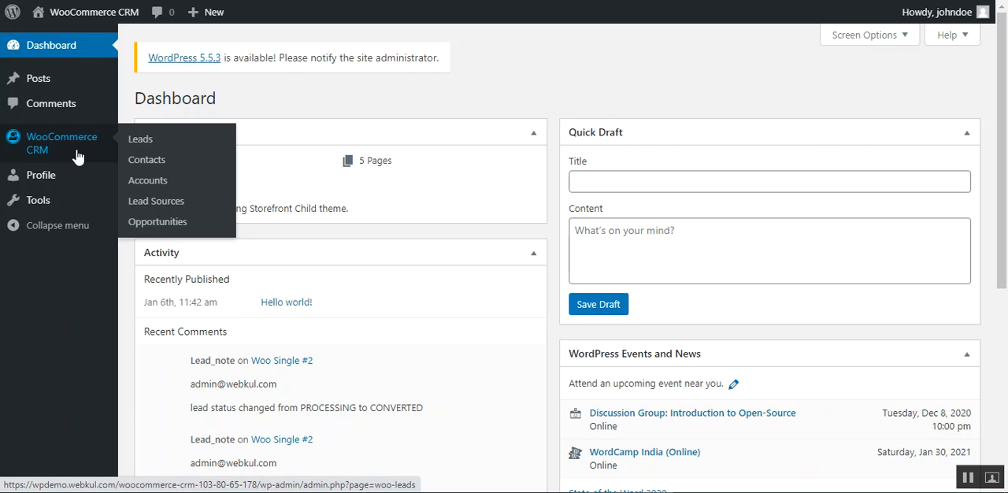
click(157, 221)
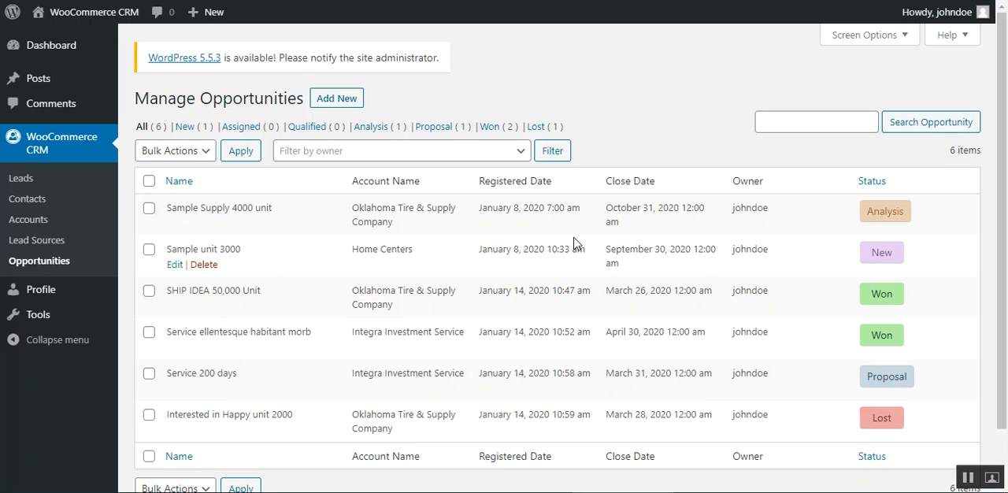
click(175, 266)
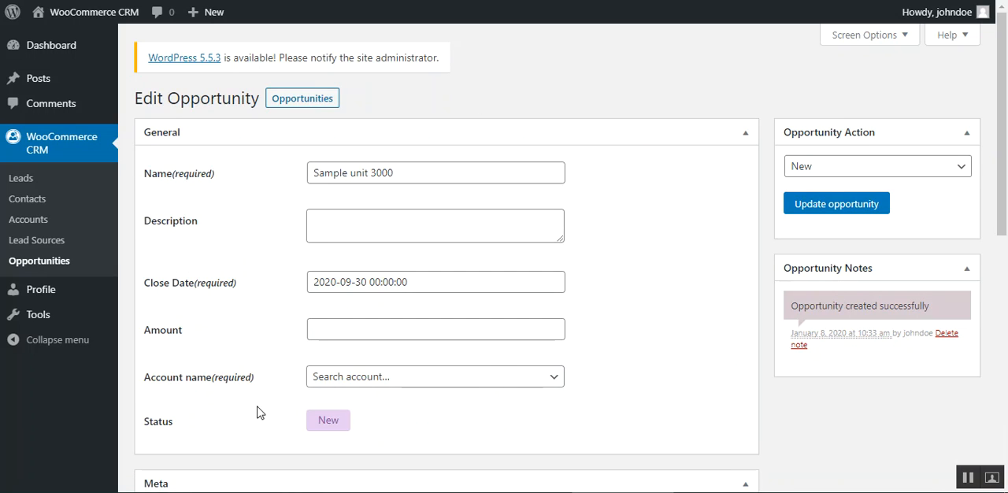
Step: Choose Assigned as the action for the opportunity "Sample unit 3000"
click(872, 167)
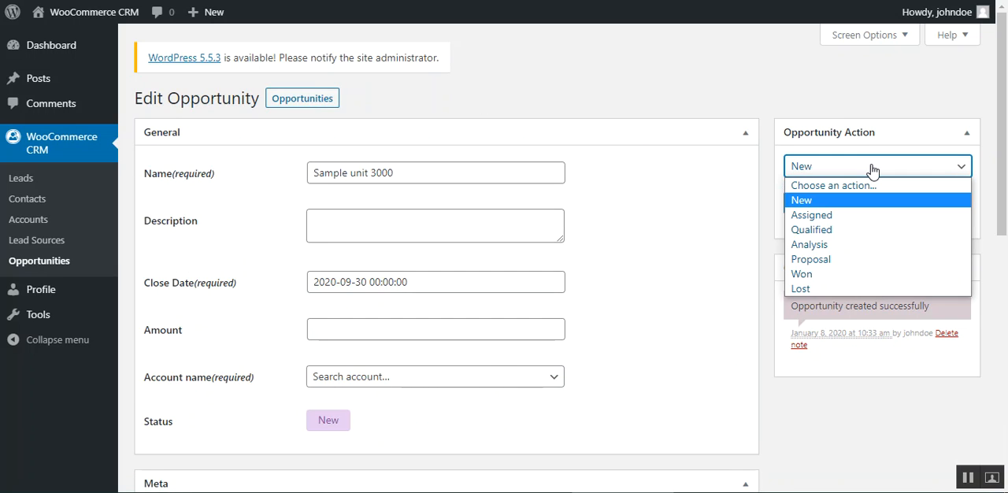
click(852, 218)
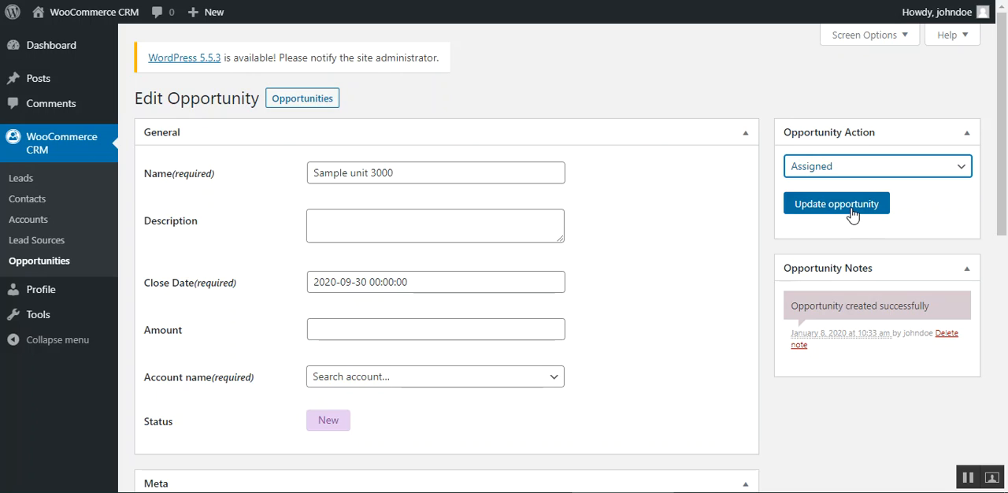
click(852, 214)
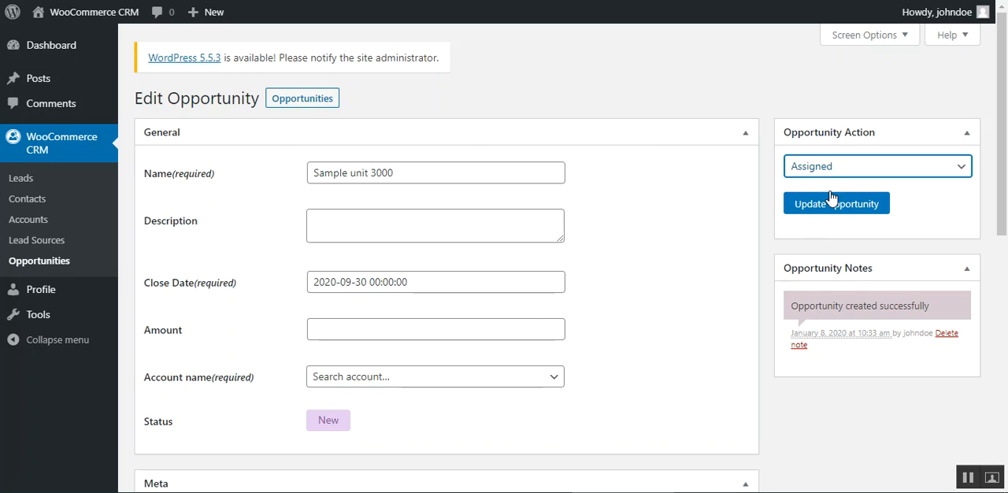
click(625, 466)
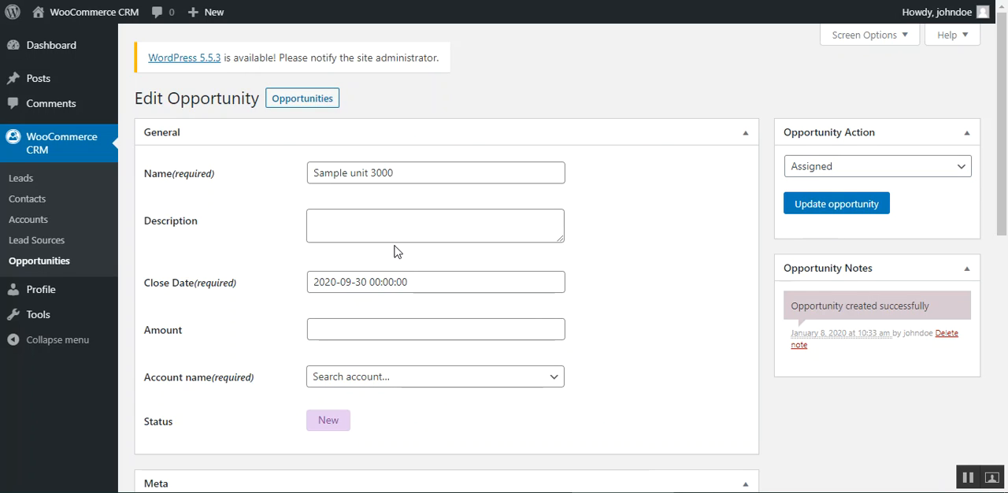
Step: Check the accounts offered in the opportunity's required account field and its Meta section, without choosing an account
drag(1002, 201, 808, 263)
click(382, 216)
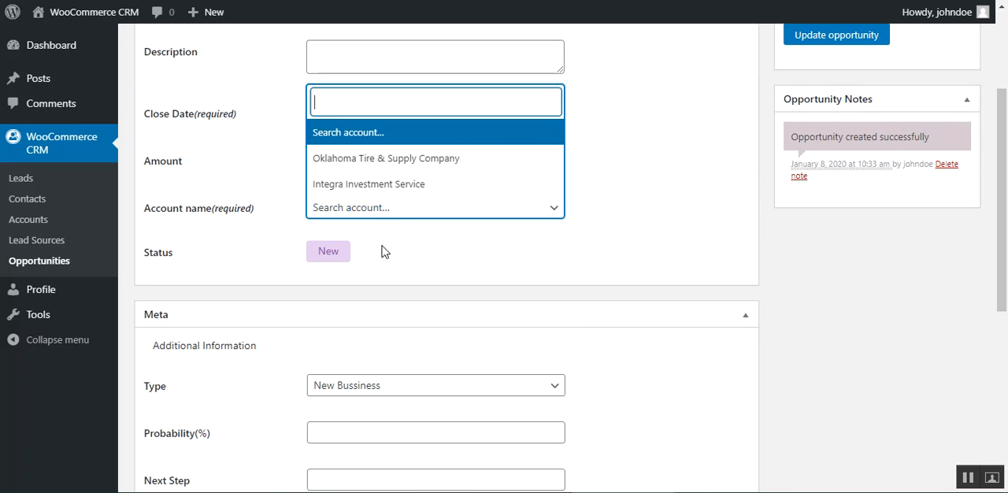
click(580, 285)
scroll(371, 367, down, 5)
scroll(371, 367, up, 7)
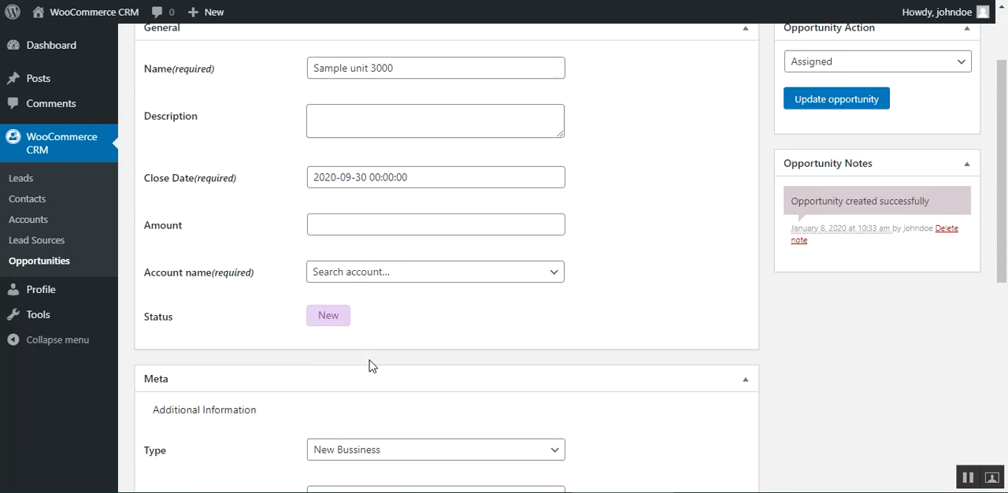
Step: Try to update the opportunity with the Assigned action and no account selected
click(855, 166)
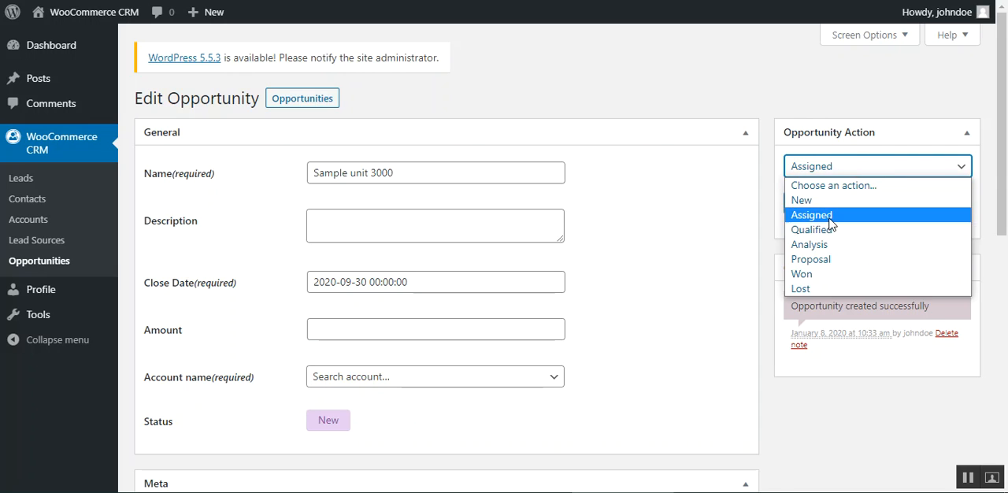
click(843, 217)
click(836, 206)
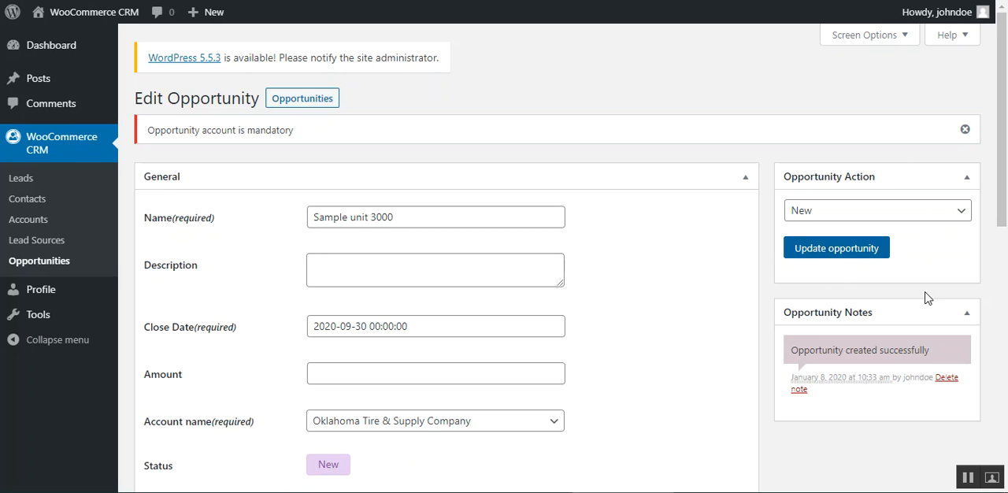
Step: Set the action to Assigned, update the opportunity under the Oklahoma Tire & Supply Company account, and check its status
click(933, 214)
click(842, 259)
click(818, 252)
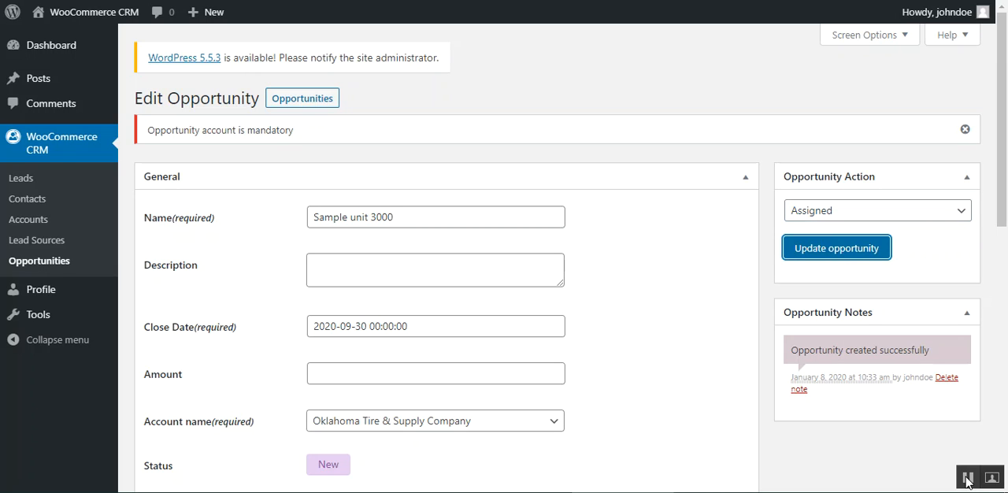
drag(152, 131, 525, 165)
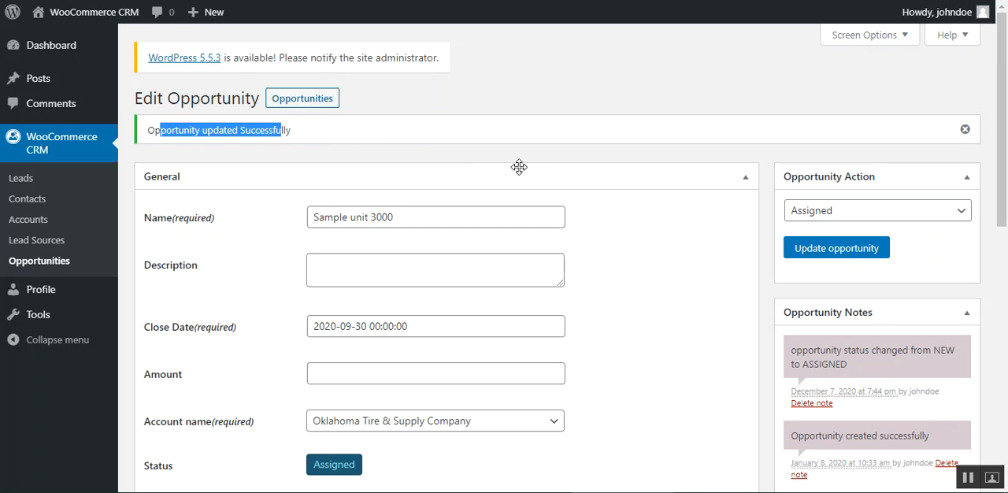
scroll(291, 160, down, 1)
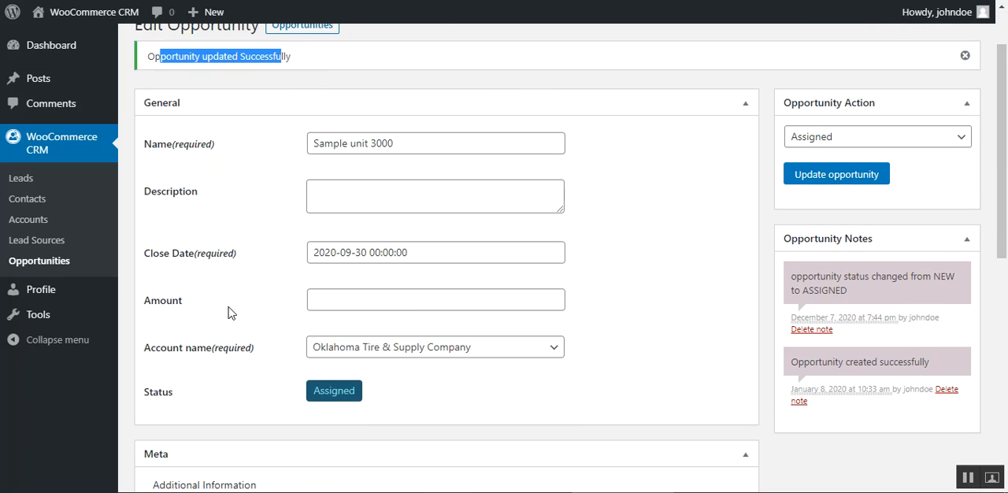
drag(154, 398, 167, 394)
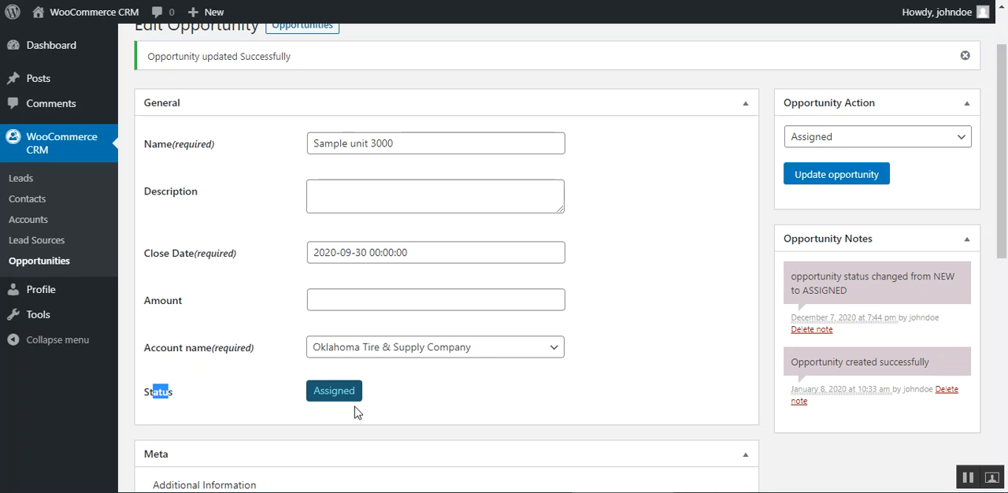
click(386, 400)
Step: Open the lead "Interest in both product & service" and review its linked account, contact, opportunity and notes
click(22, 179)
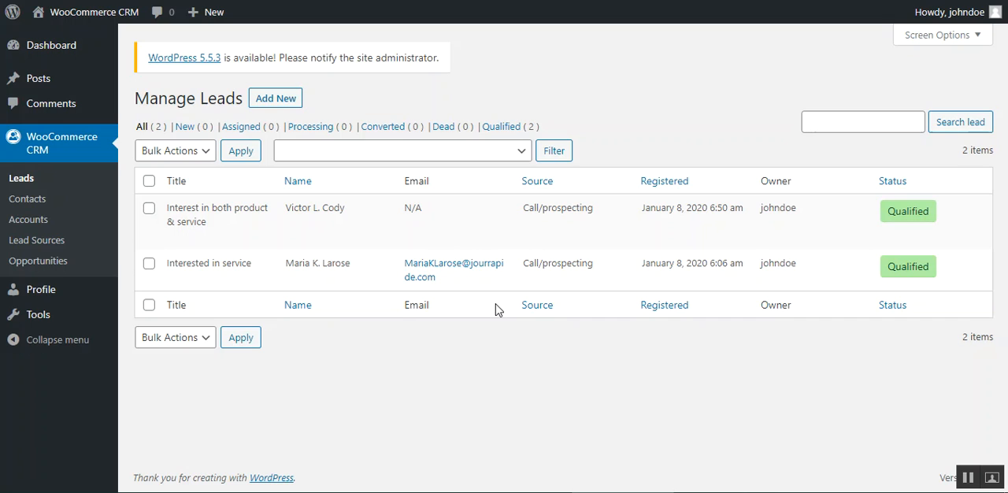
mouse_move(205, 230)
click(173, 238)
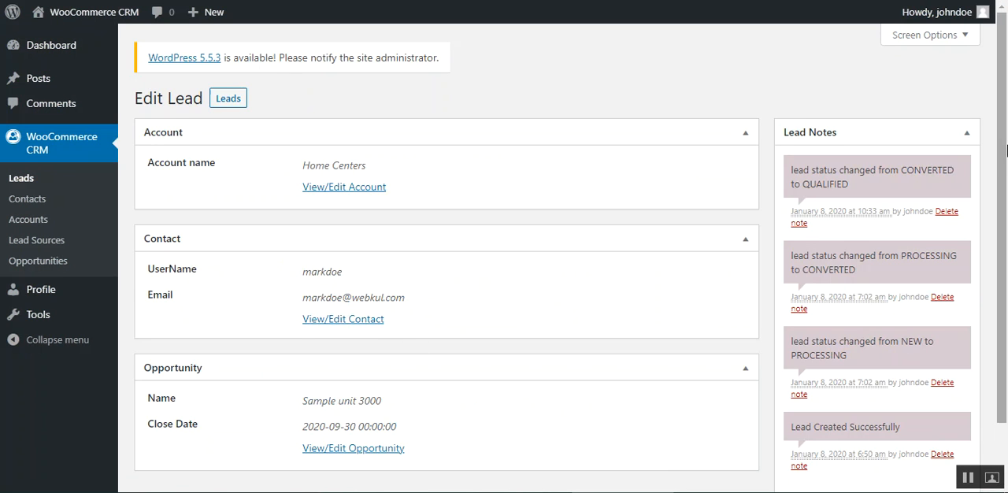
mouse_move(1005, 149)
mouse_down()
mouse_move(1006, 197)
mouse_move(1005, 163)
mouse_up()
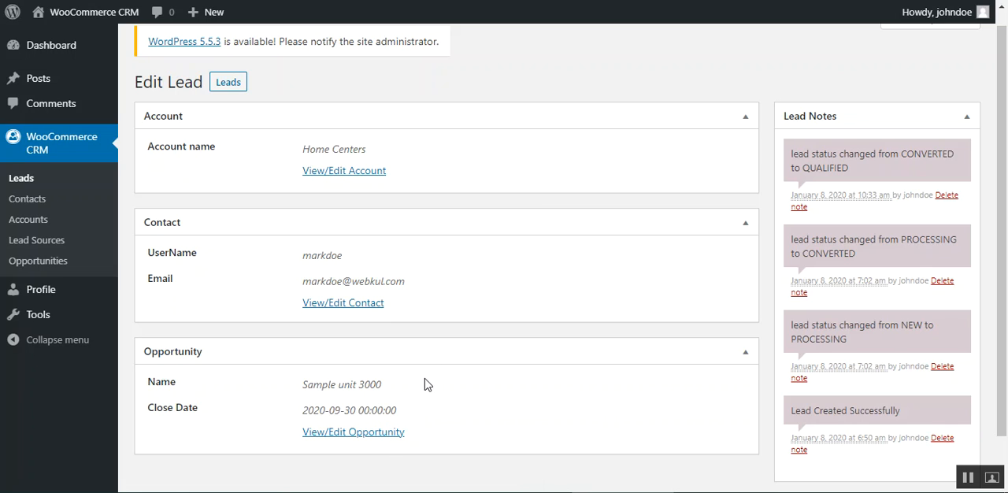
scroll(381, 377, up, 1)
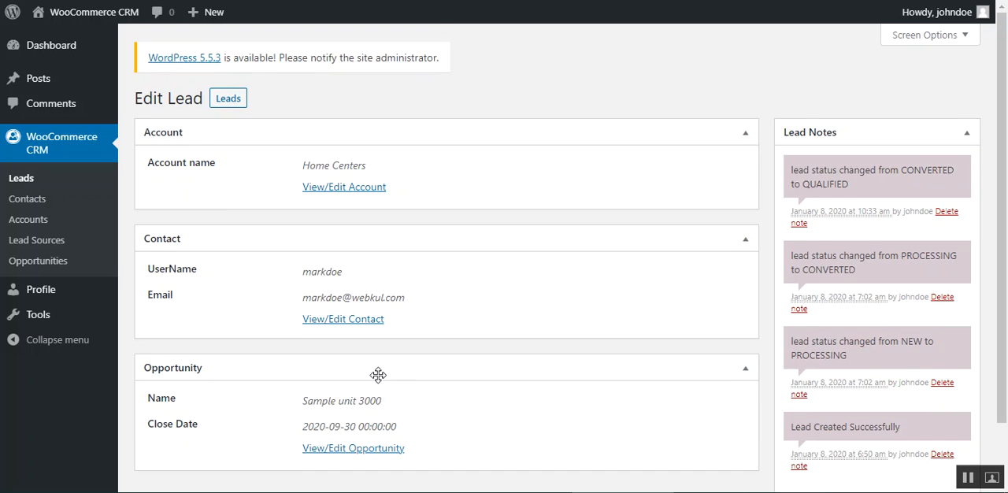
scroll(382, 382, down, 2)
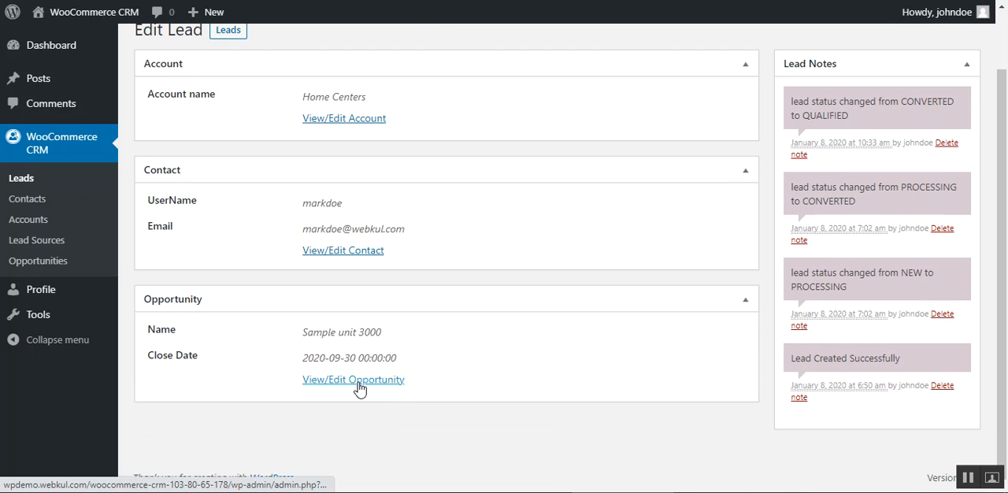
Step: Open the opportunity linked to the lead and review its general details, Meta fields and Quotes section
click(331, 384)
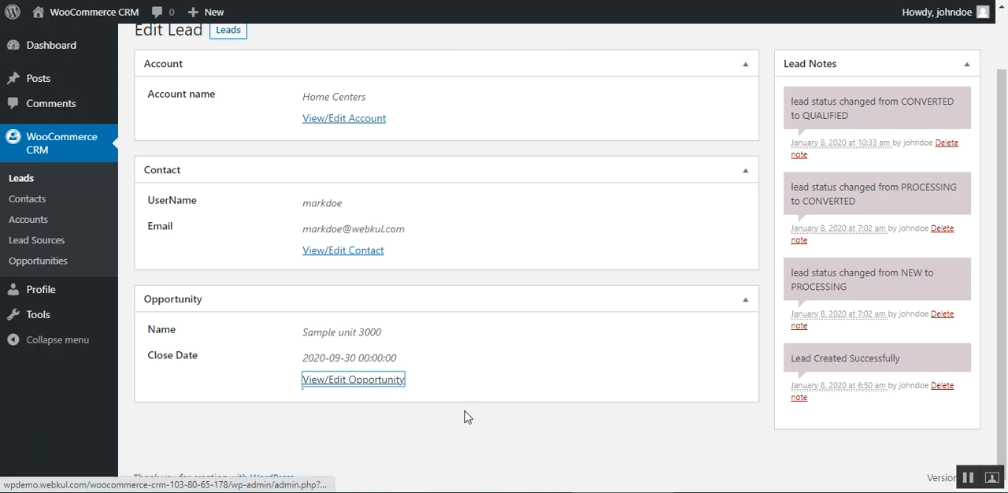
click(383, 384)
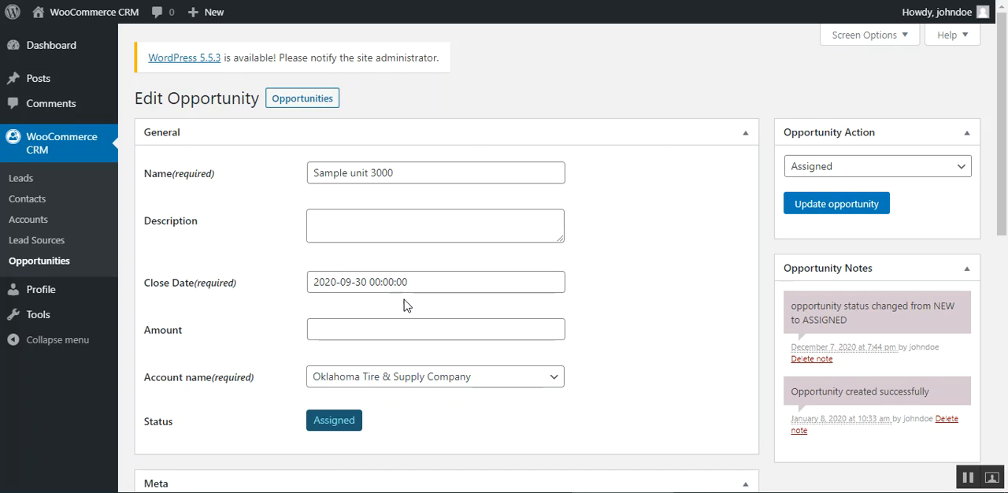
scroll(436, 405, down, 3)
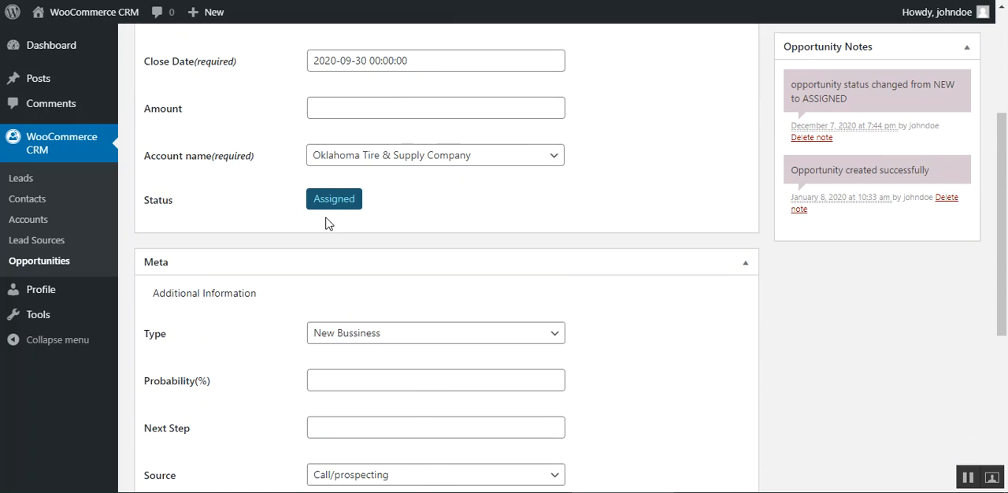
scroll(220, 393, down, 3)
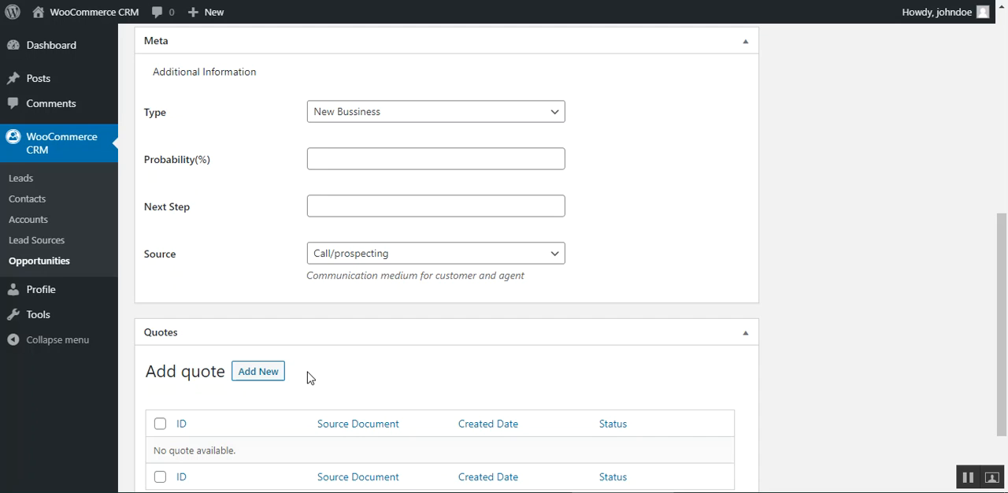
scroll(335, 377, down, 1)
scroll(340, 374, down, 1)
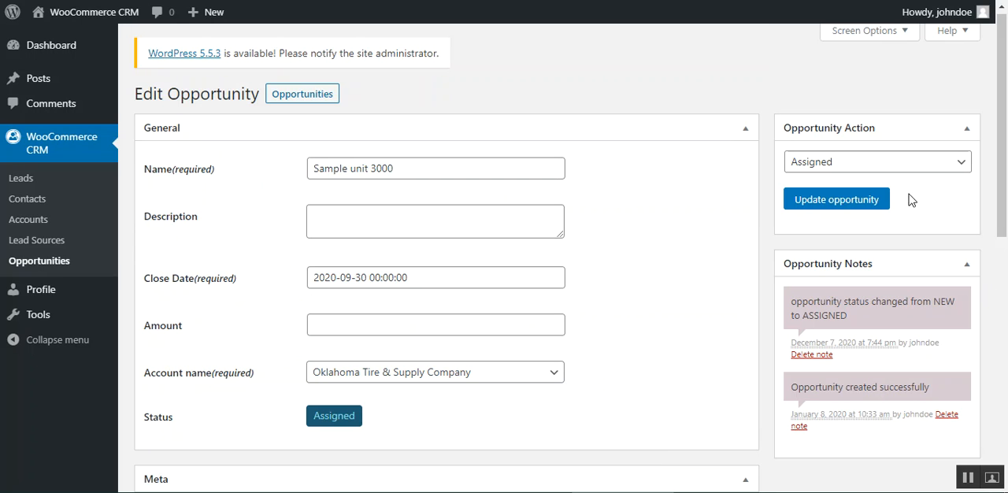
Step: Choose Qualified as the opportunity's next action
click(900, 164)
click(842, 225)
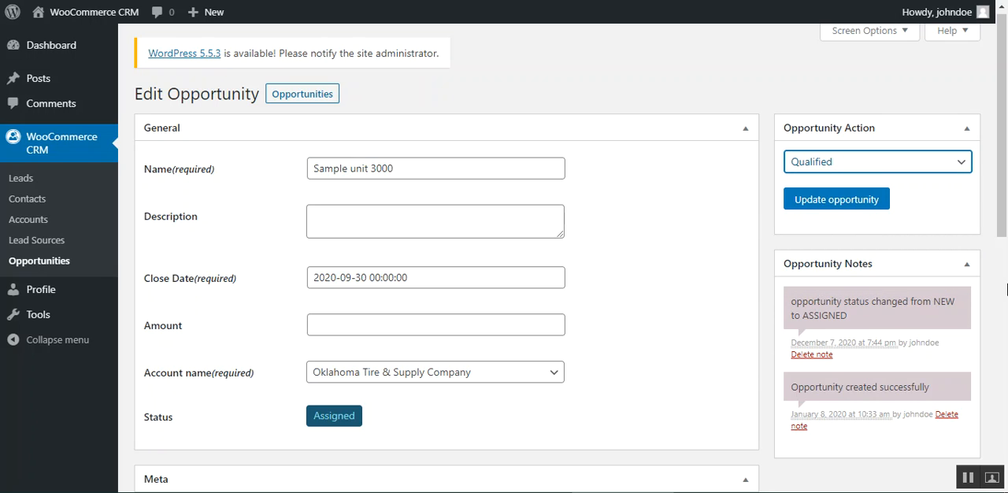
click(971, 481)
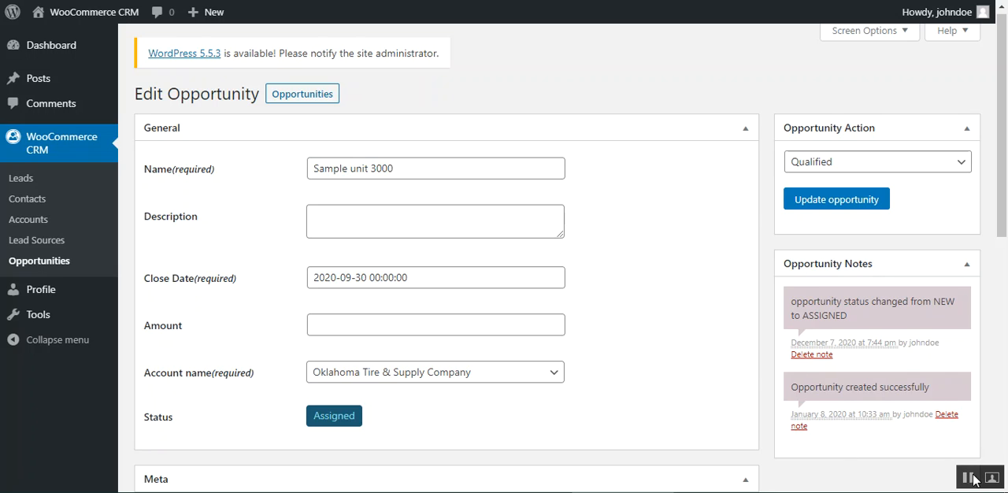
Step: Read through the opportunity notes and return to the opportunities list without updating the opportunity
drag(820, 387, 916, 387)
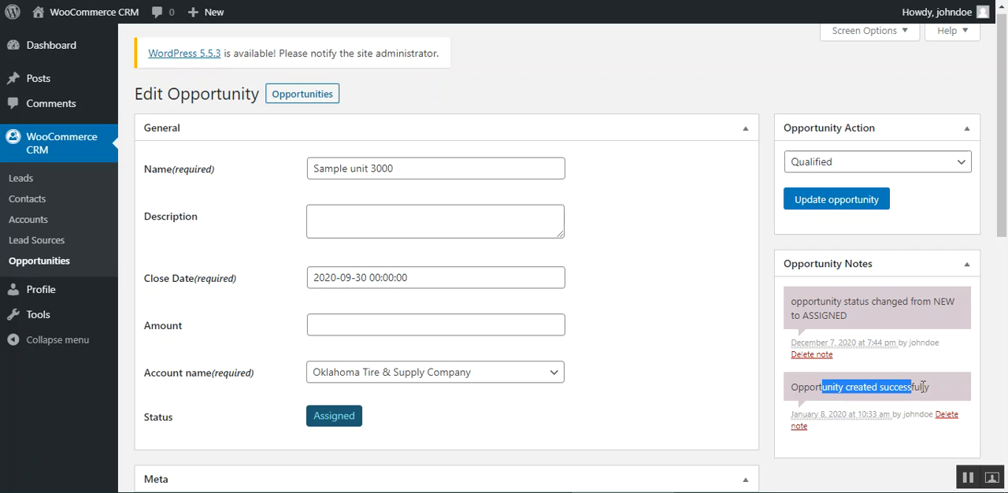
drag(826, 303, 934, 303)
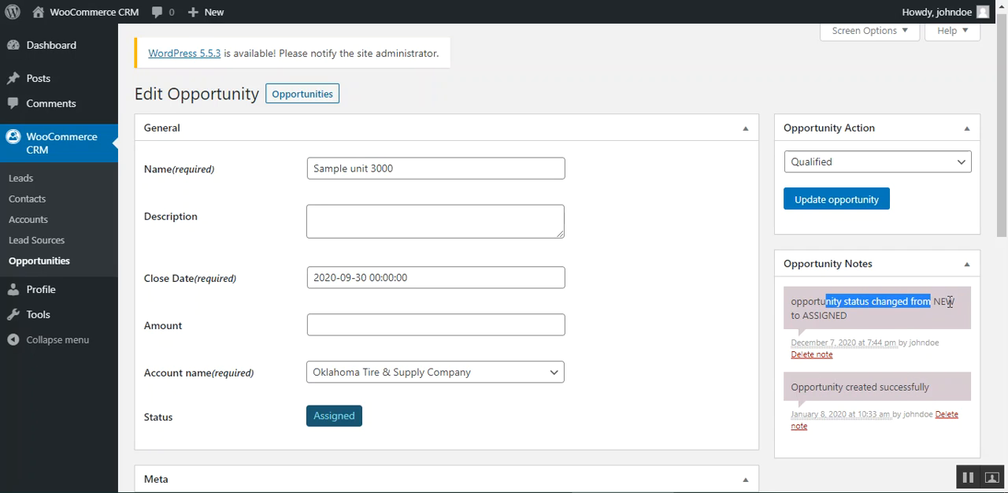
click(829, 208)
click(968, 480)
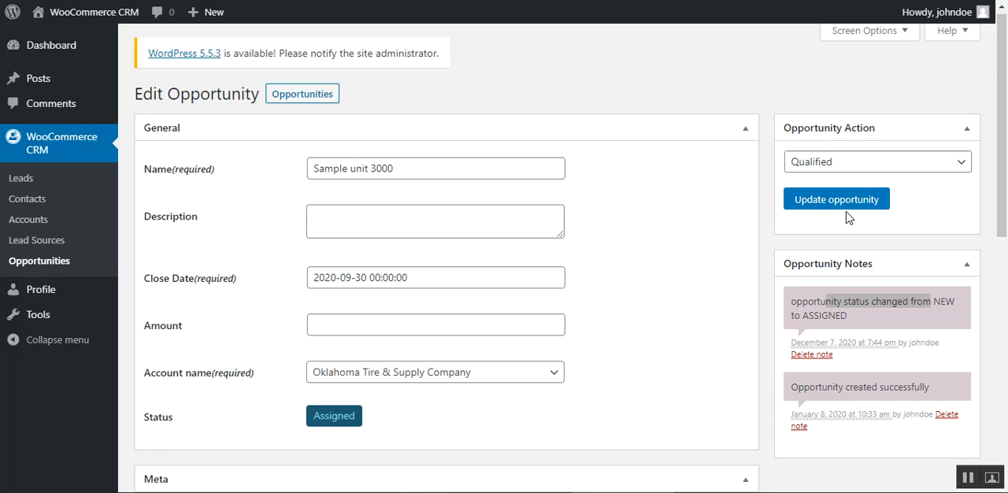
click(40, 264)
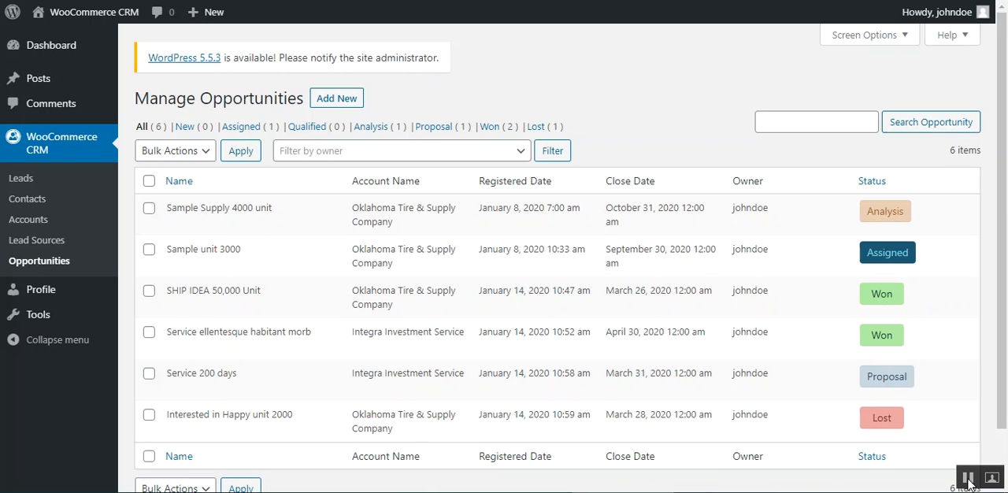
Step: Open the opportunity "Sample Supply 4000 unit" for editing
click(177, 225)
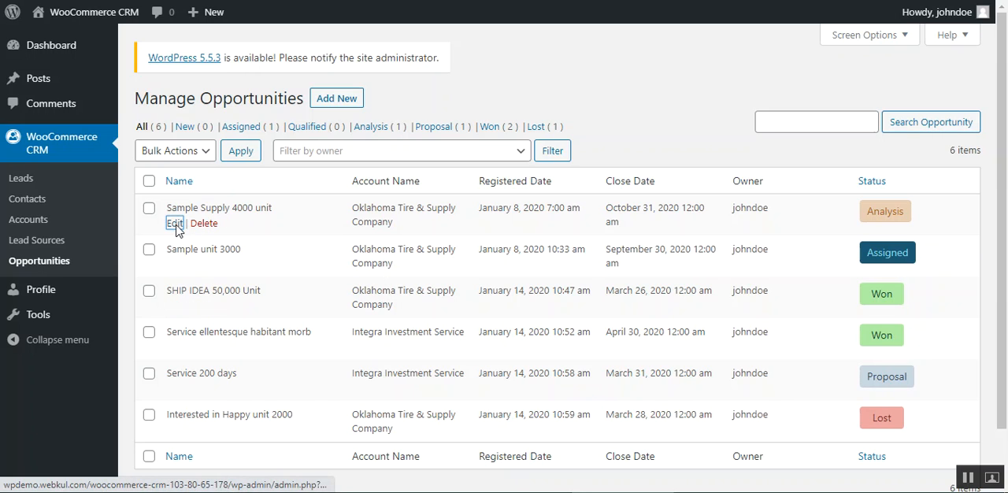
click(178, 227)
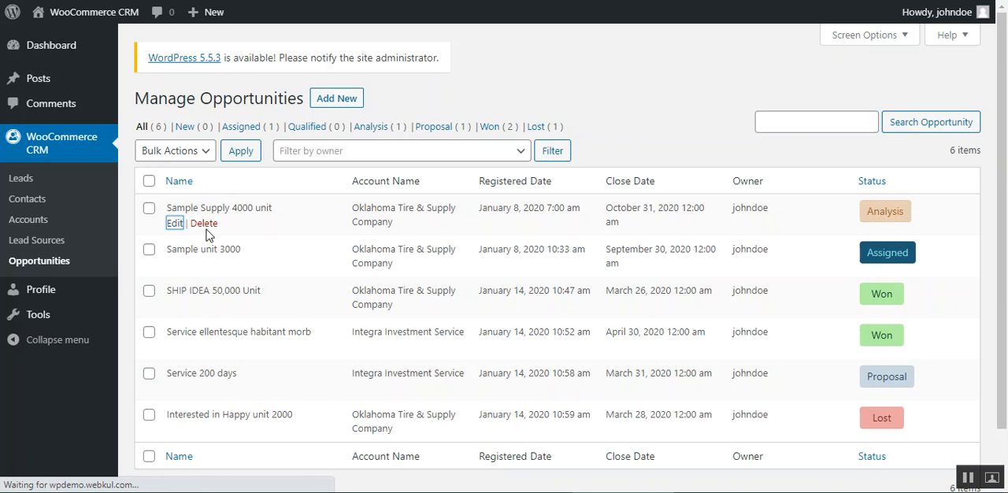
scroll(339, 315, down, 1)
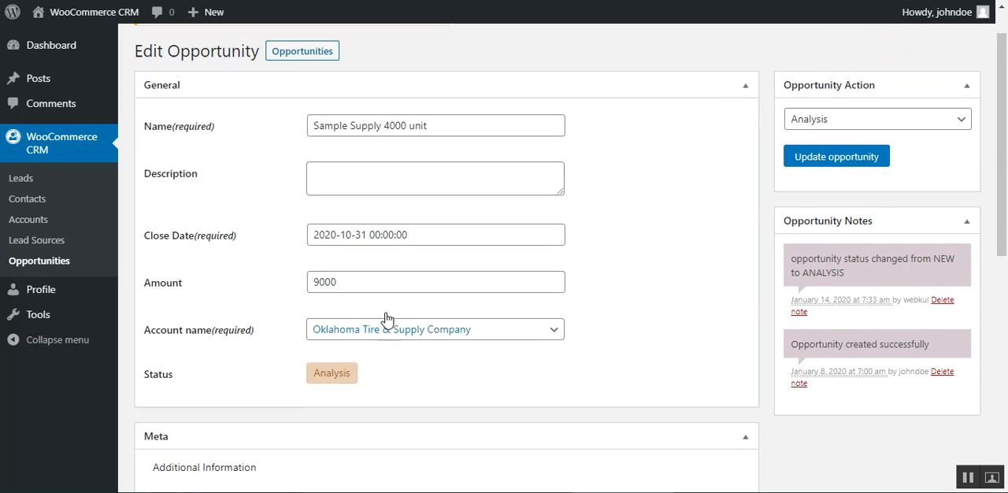
scroll(387, 319, up, 1)
Step: Choose Qualified and then Assigned as the opportunity's action without updating the opportunity
click(881, 166)
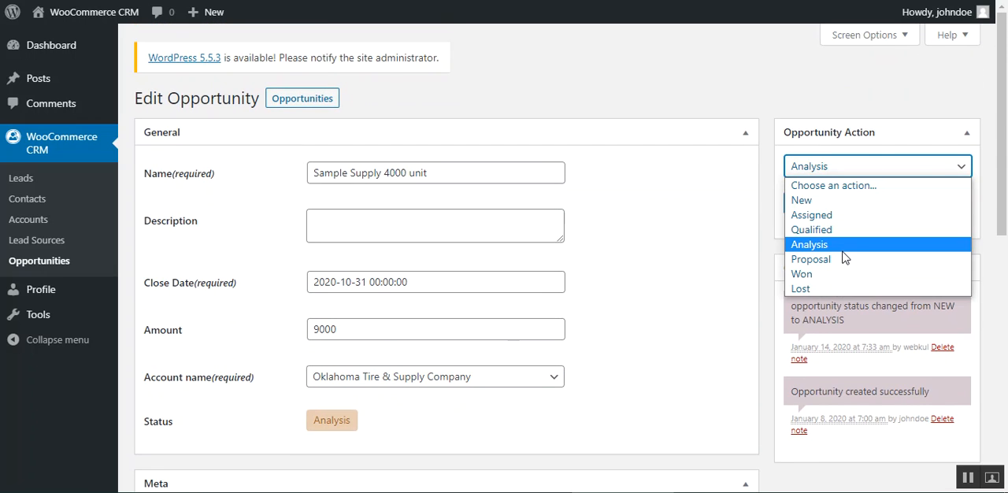
click(811, 230)
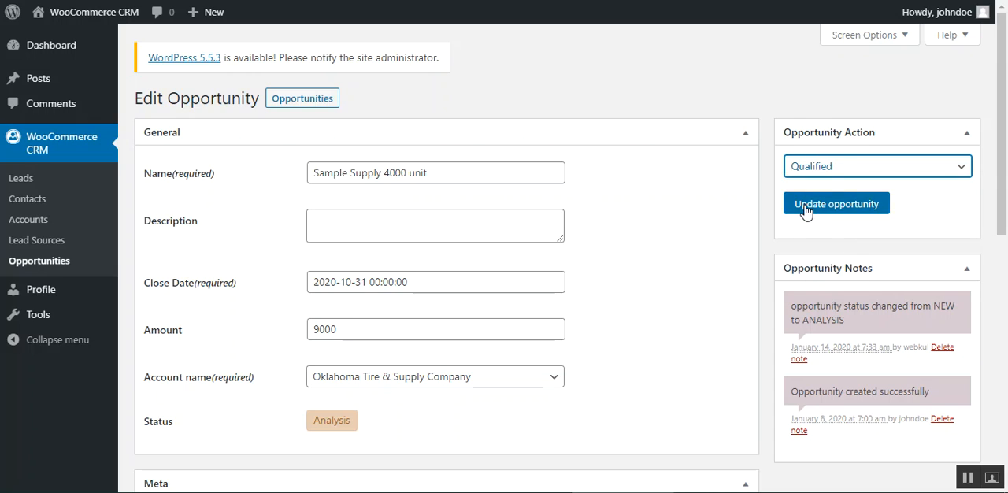
click(850, 166)
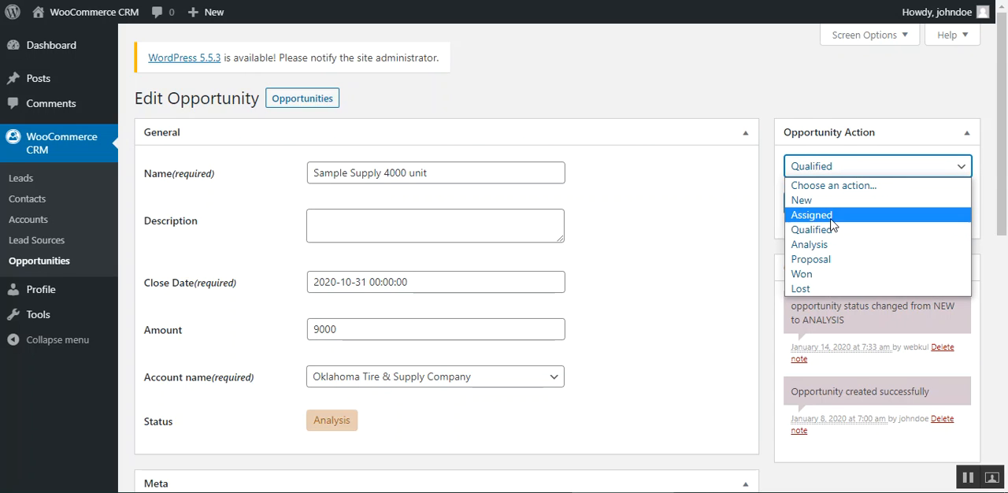
click(810, 215)
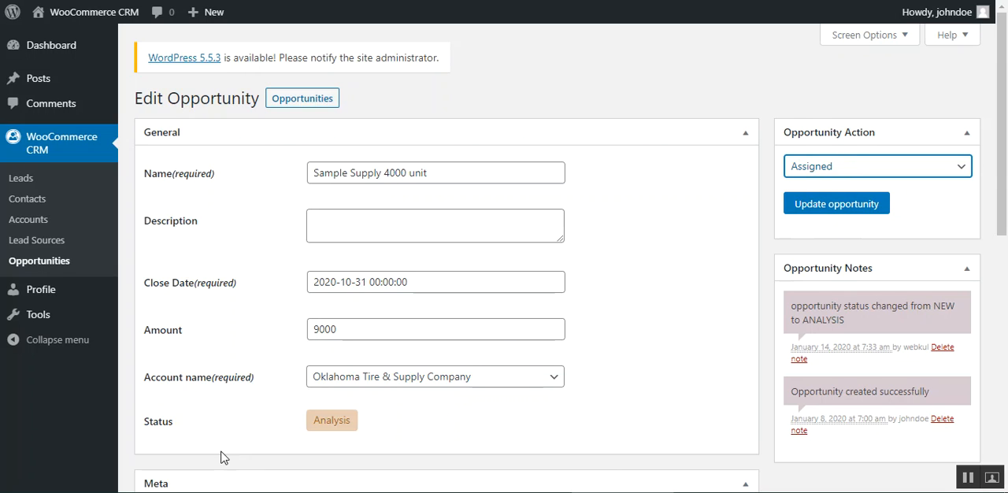
Step: Check the opportunity's current status in its general details
drag(152, 431, 200, 439)
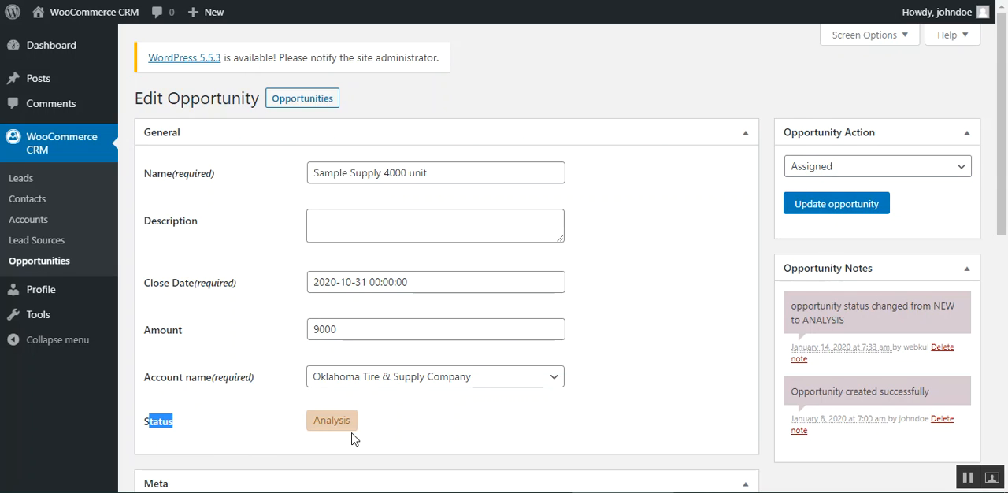
drag(314, 421, 355, 426)
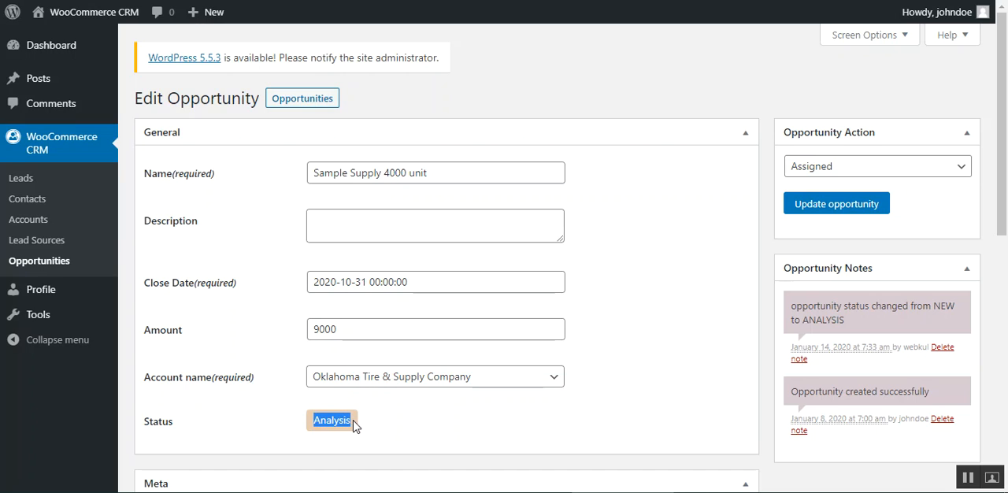
drag(320, 419, 346, 421)
click(968, 482)
Step: Start a new quote from the opportunity's Quotes section, leaving the source document blank
drag(1001, 188, 977, 432)
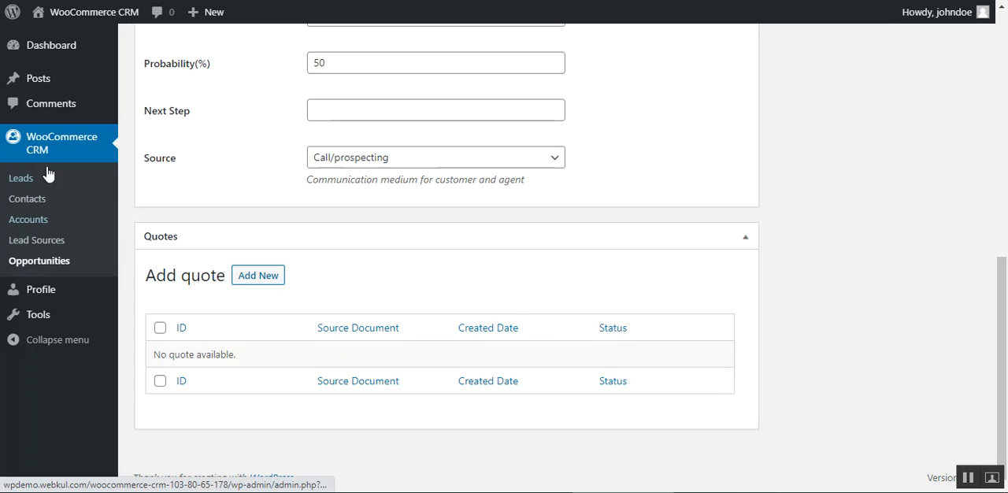
click(271, 284)
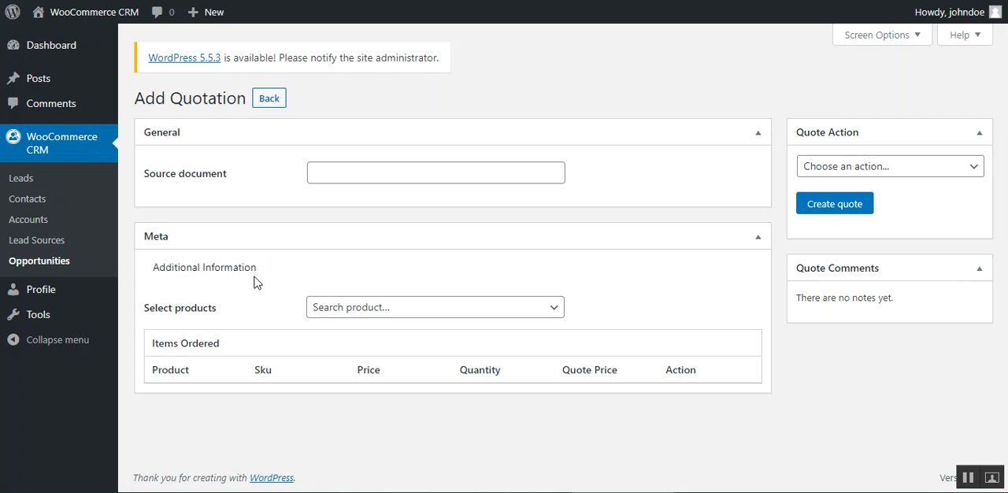
click(347, 175)
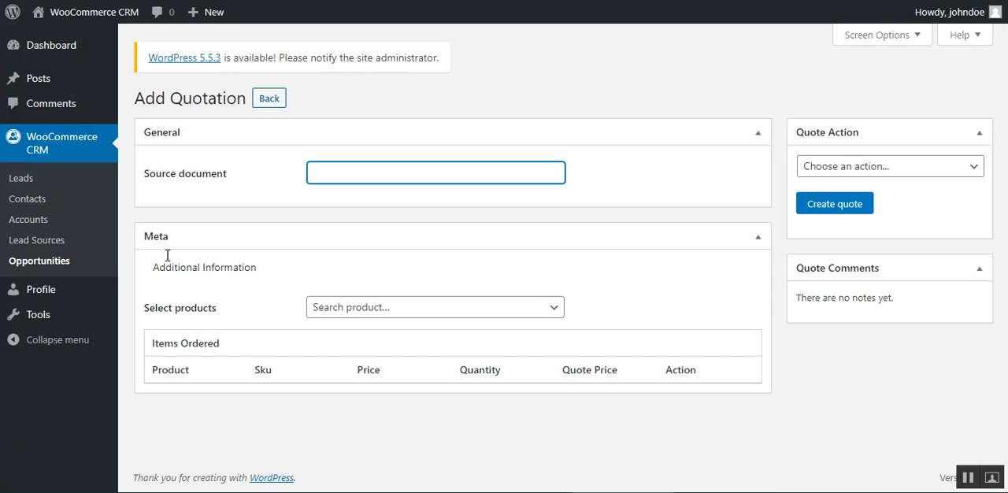
Step: Add the products Ship Your Idea 1, Premium Quality 1 and Flying Ninja to the quotation
click(459, 308)
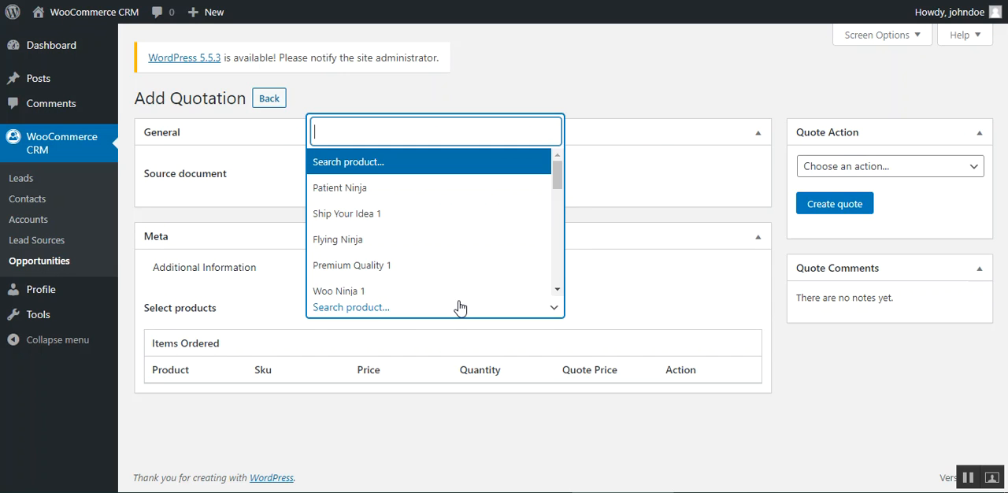
click(422, 225)
click(411, 309)
click(370, 269)
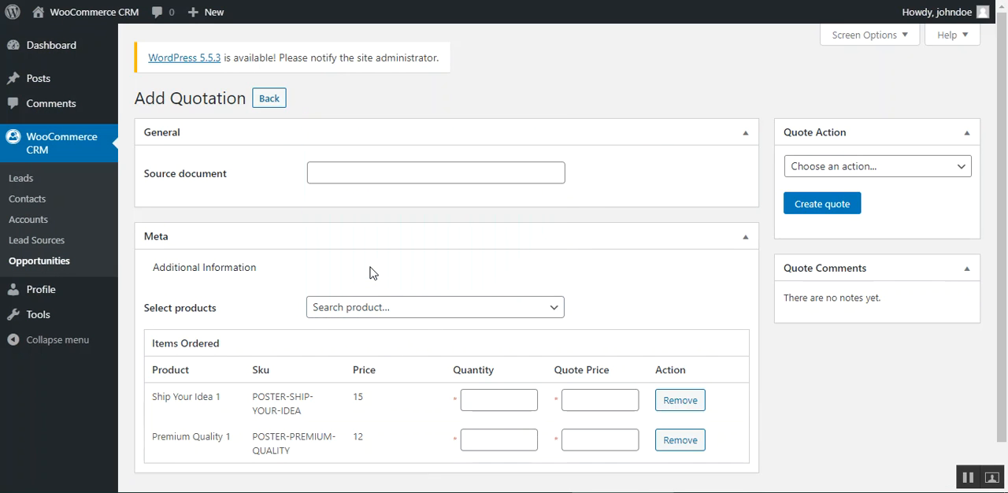
click(378, 316)
click(393, 244)
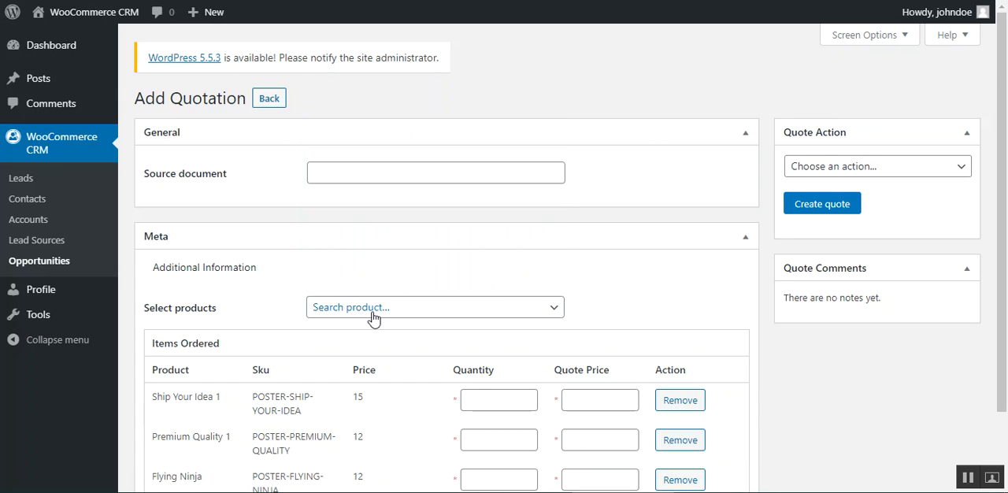
Step: Go through the quantity and quote price fields of the ordered items and remove Flying Ninja from the quotation
scroll(373, 322, down, 1)
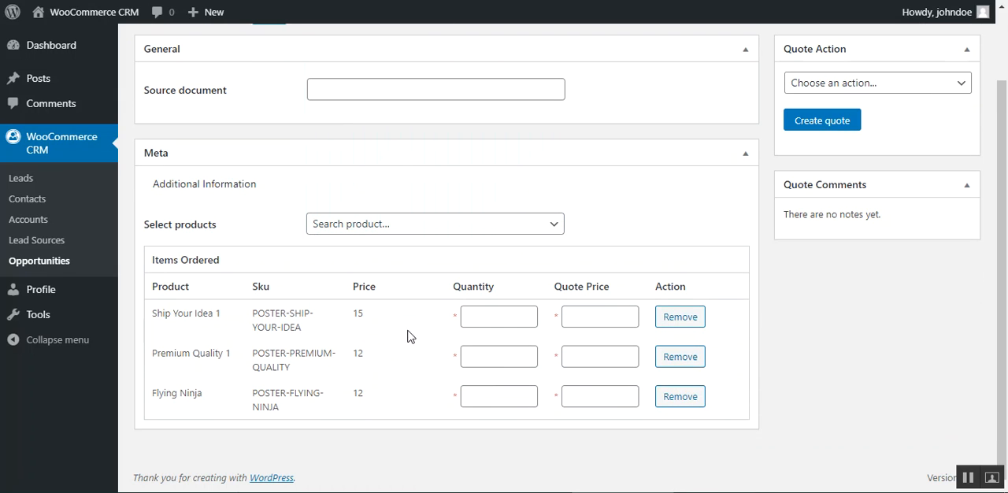
click(506, 313)
click(600, 317)
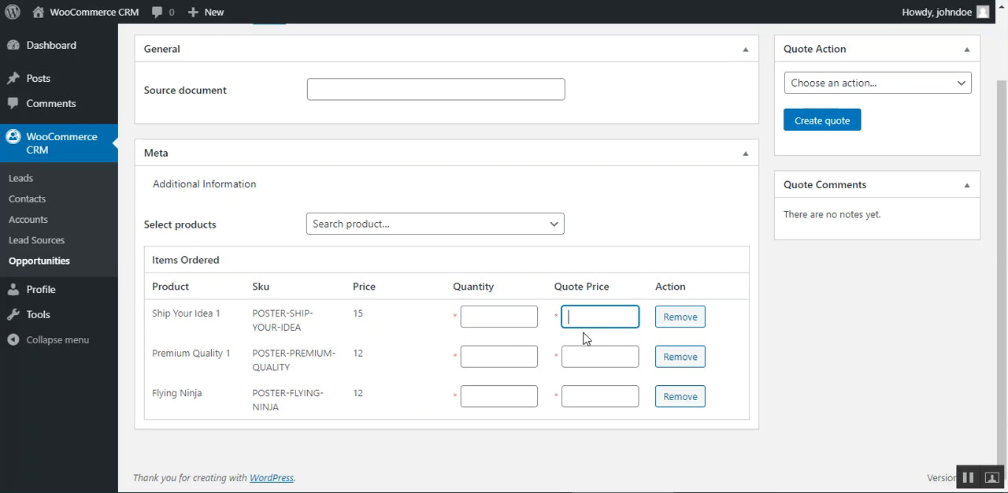
click(527, 355)
click(622, 354)
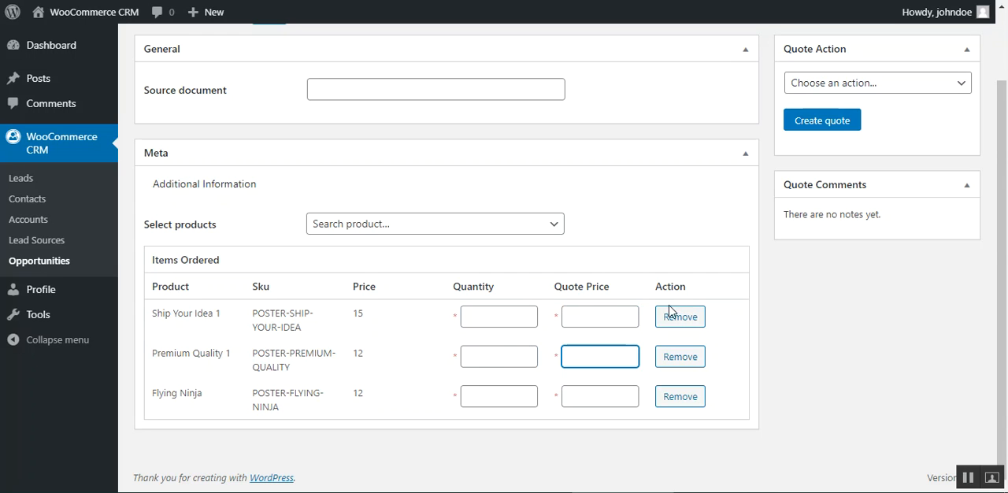
click(682, 397)
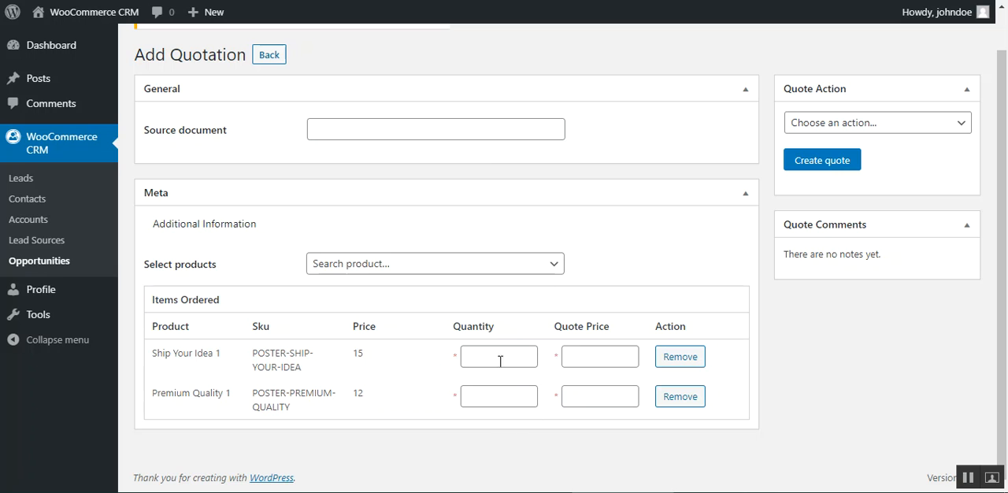
Step: Create the quote for the products Ship Your Idea 1 and Premium Quality 1
scroll(285, 347, up, 1)
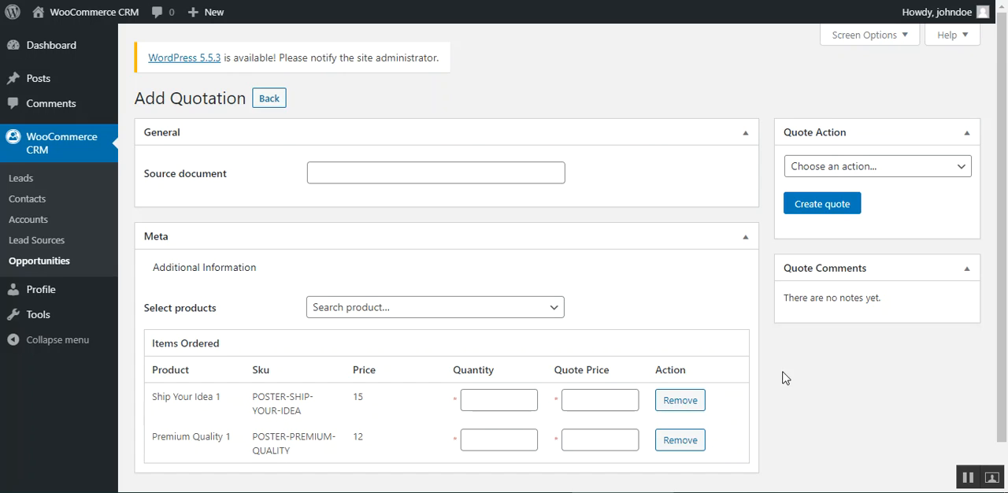
click(822, 204)
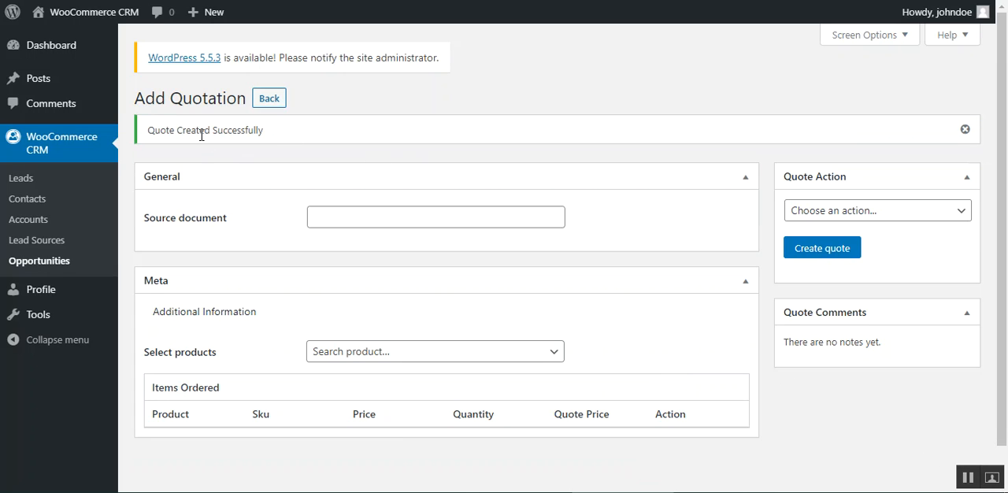
drag(200, 130, 241, 163)
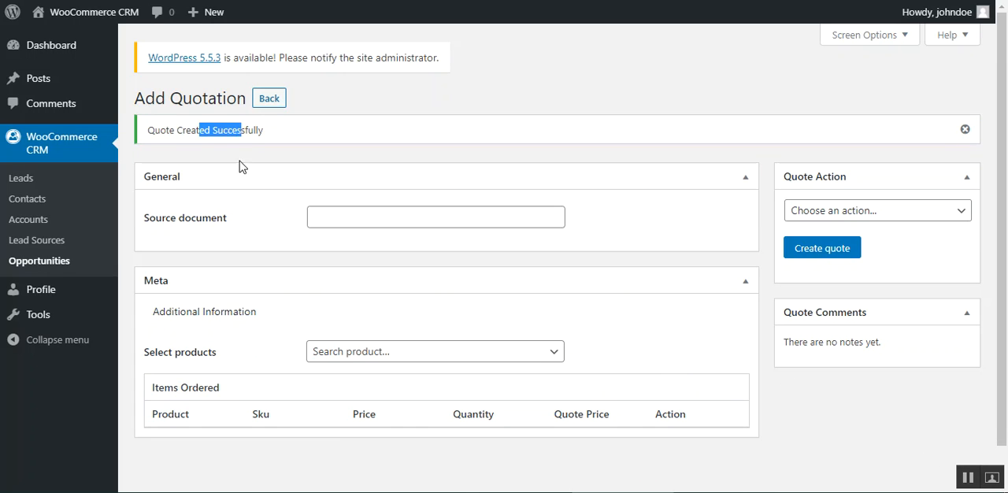
Step: Reopen the opportunity "Sample Supply 4000 unit" from the opportunities list and check its Quotes section for the new quote
click(57, 271)
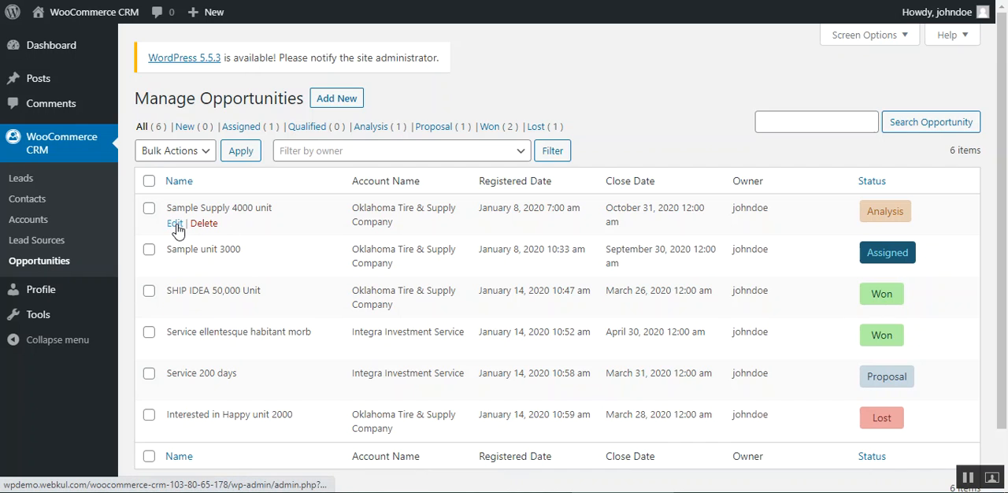
click(175, 225)
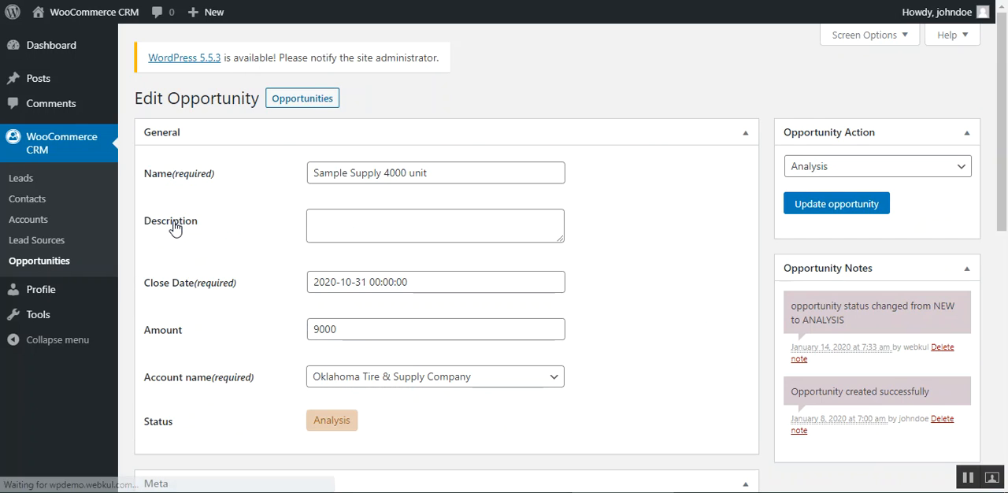
drag(1002, 141, 997, 351)
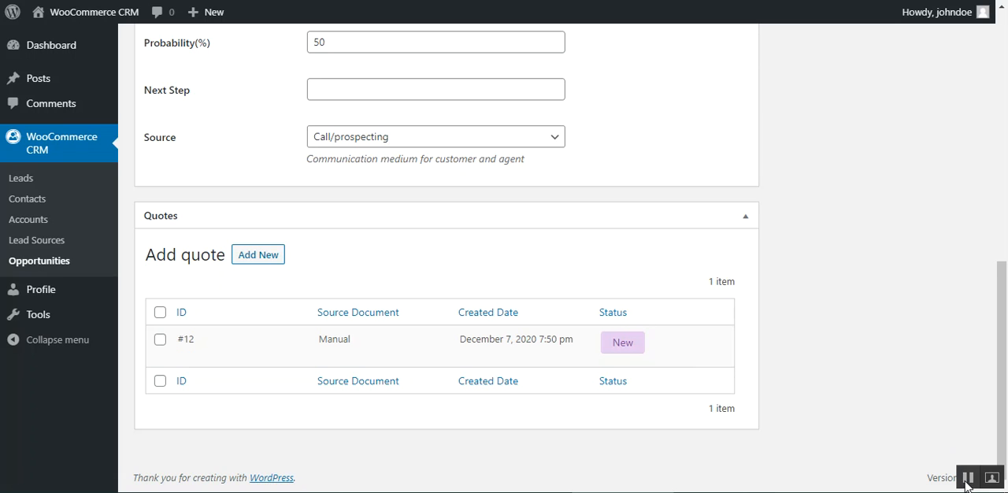
drag(1005, 407, 1006, 177)
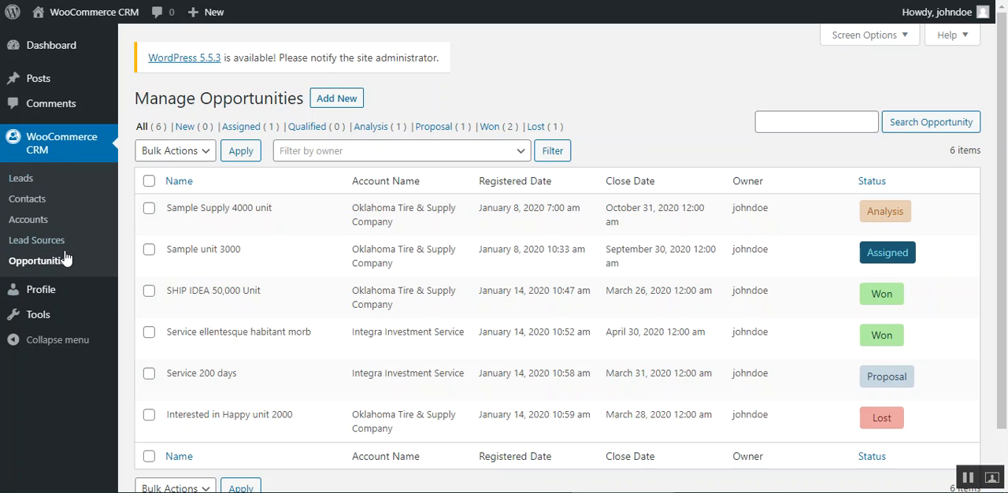
Step: Open the contacts list and start adding a new contact
click(40, 205)
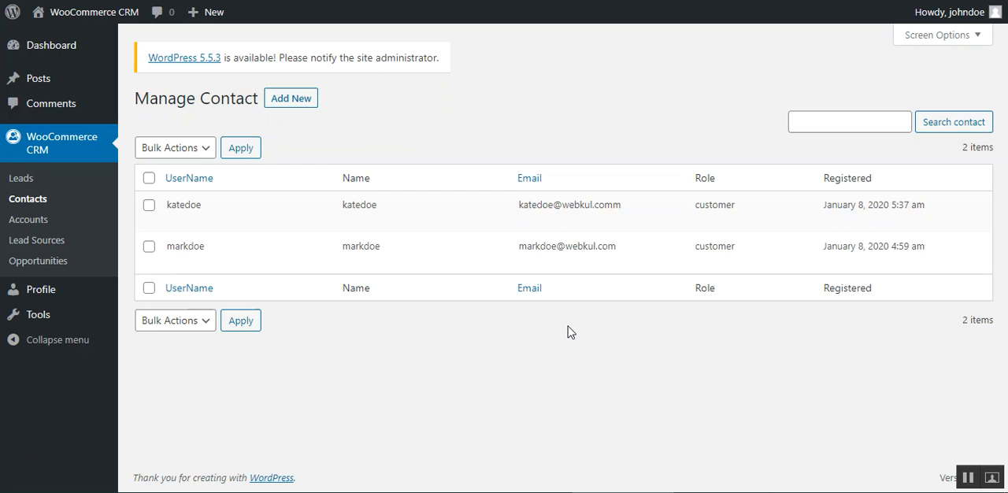
click(305, 101)
click(289, 103)
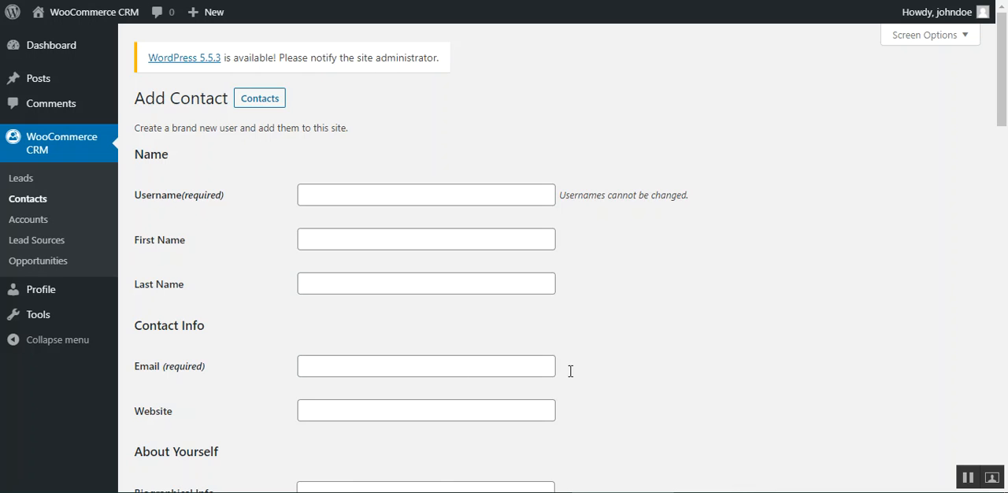
Step: Review the new contact form's Contact Management, account choices, billing and shipping address fields, and return to the contacts list without creating a contact
drag(1005, 83, 1005, 207)
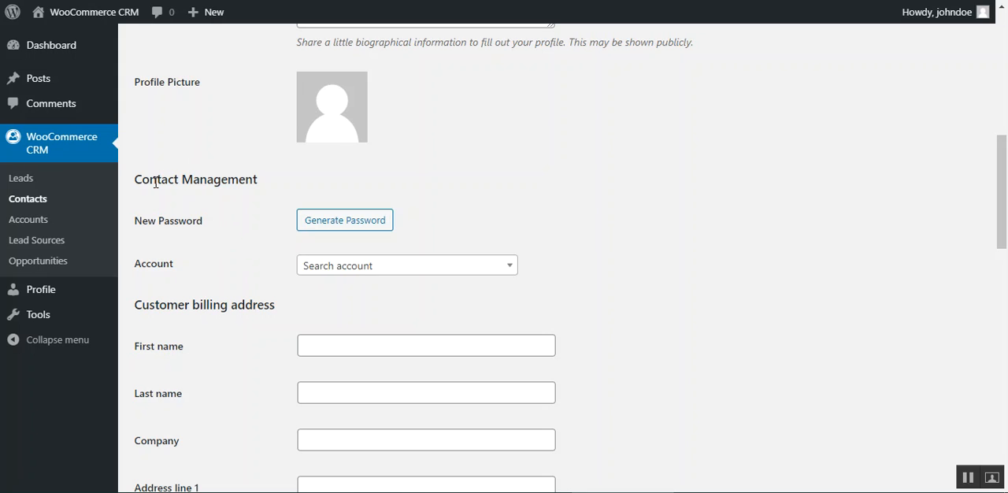
drag(155, 183, 239, 179)
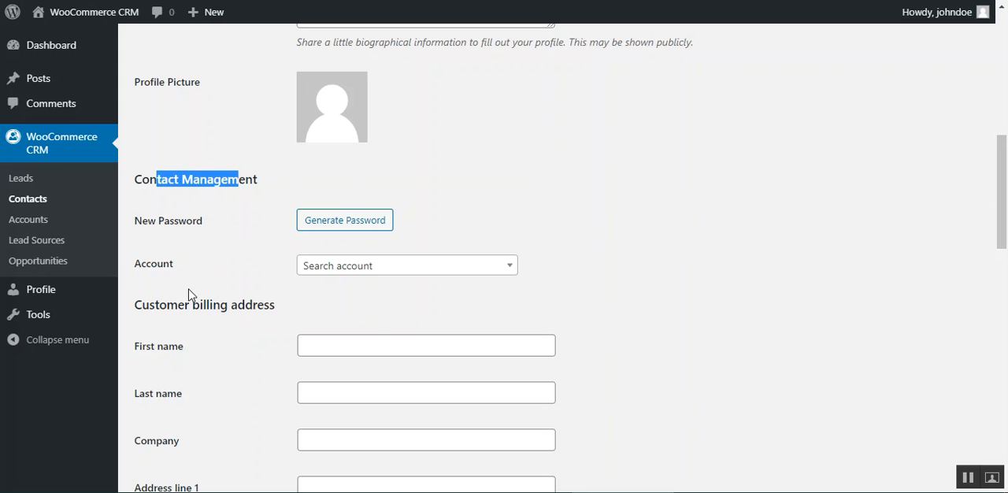
click(417, 270)
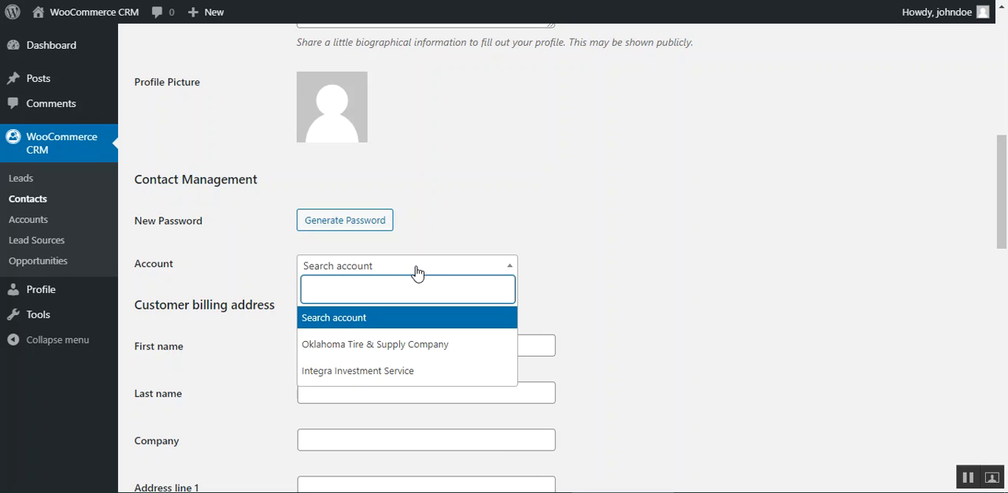
click(659, 272)
scroll(472, 335, down, 2)
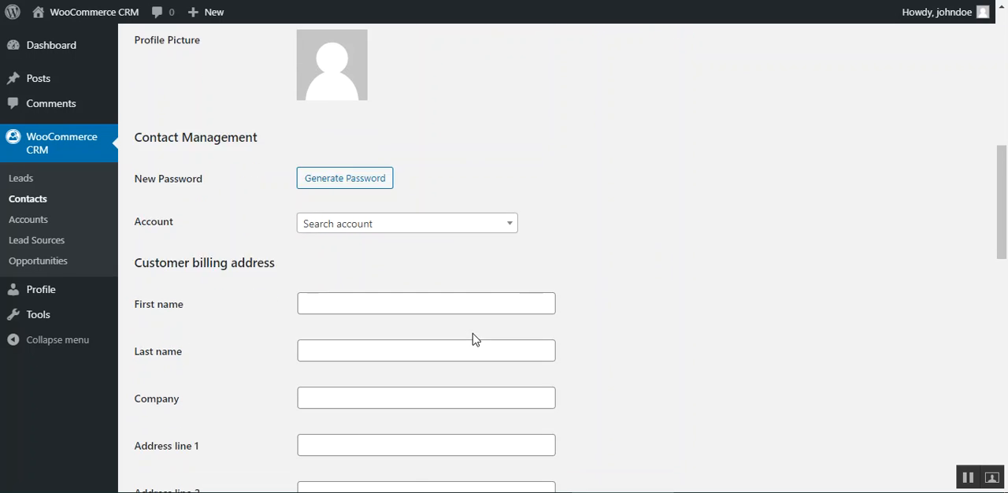
drag(159, 156, 269, 157)
scroll(249, 314, down, 4)
scroll(250, 320, down, 6)
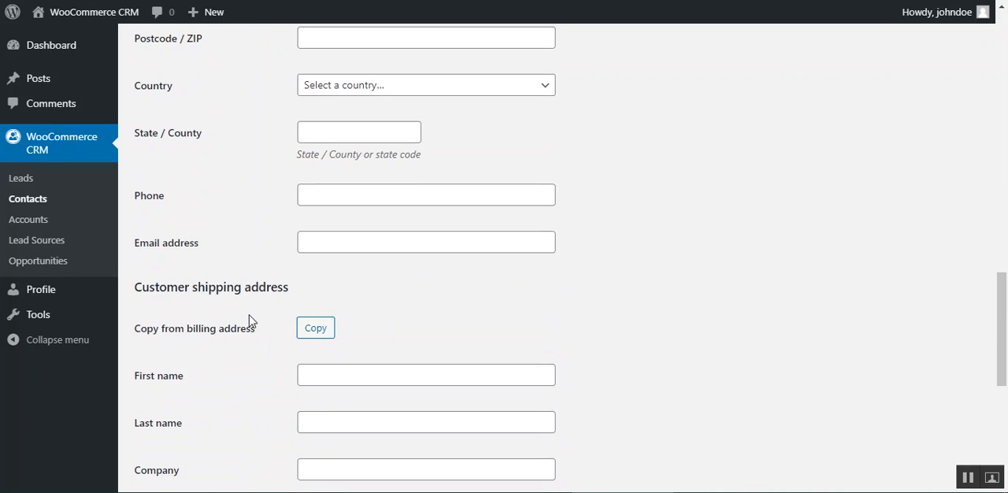
scroll(254, 322, up, 1)
scroll(255, 322, down, 2)
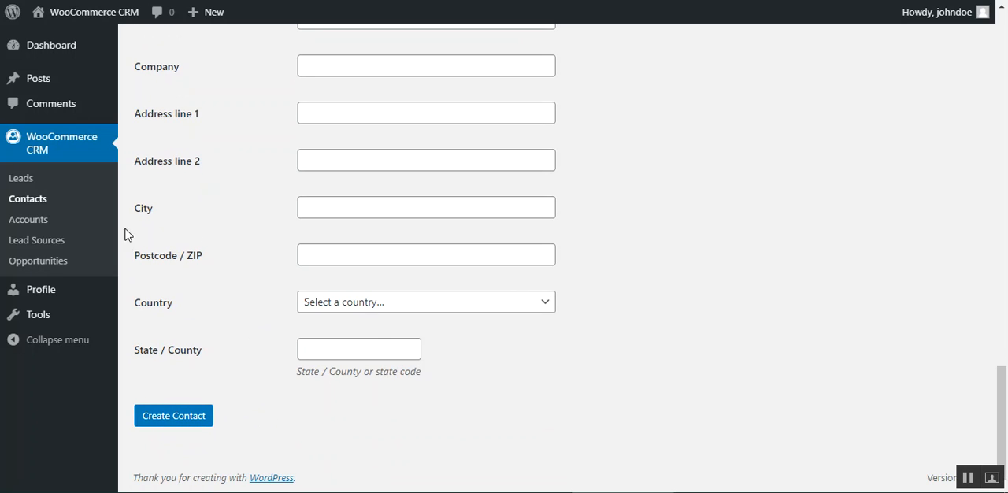
click(37, 204)
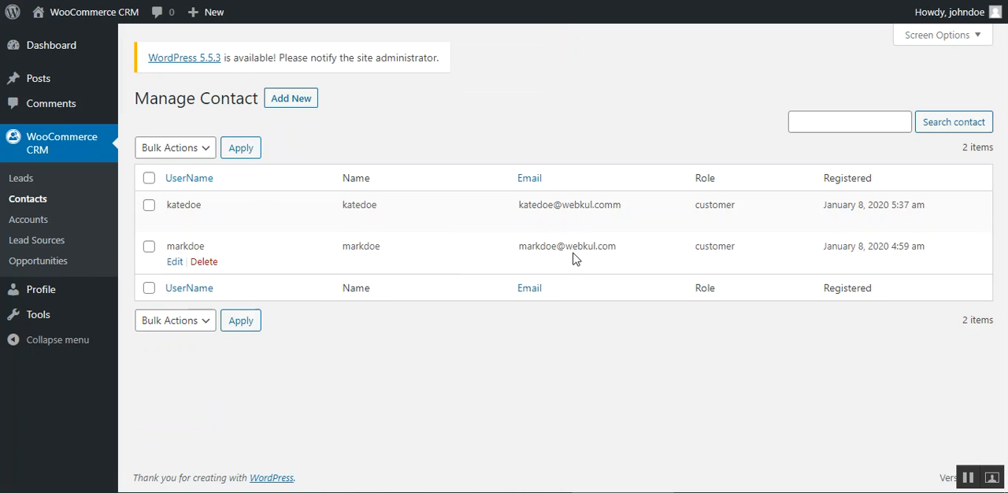
Step: Open the accounts list, review the new account form's name, description, website, email, contact and status fields, and return without creating an account
click(44, 224)
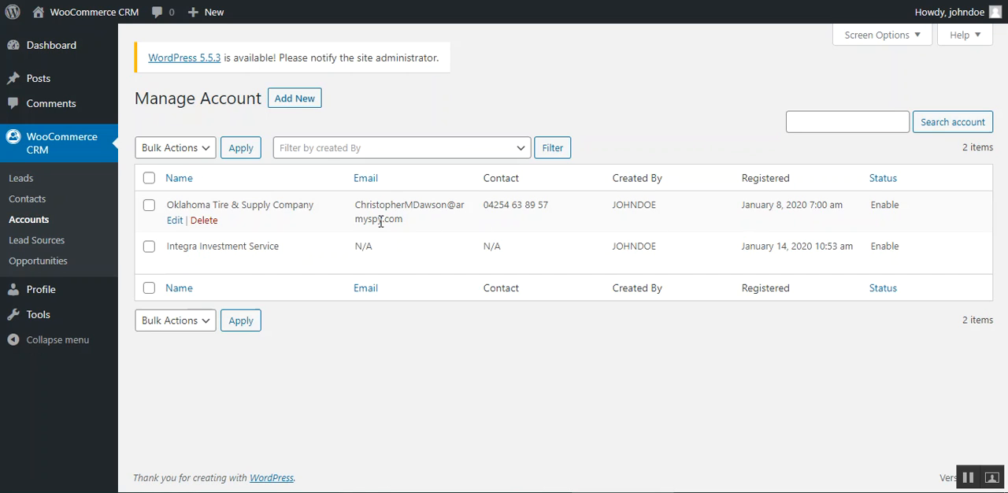
click(295, 105)
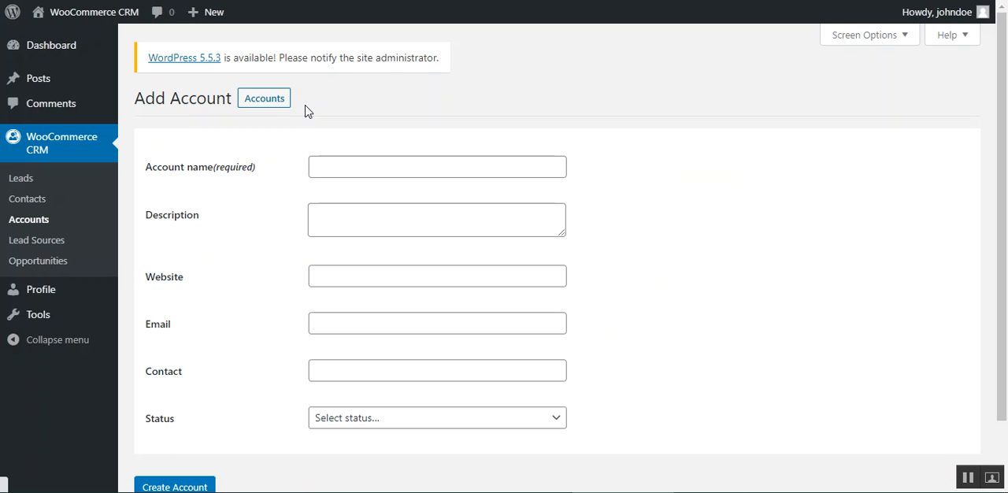
drag(171, 99, 198, 99)
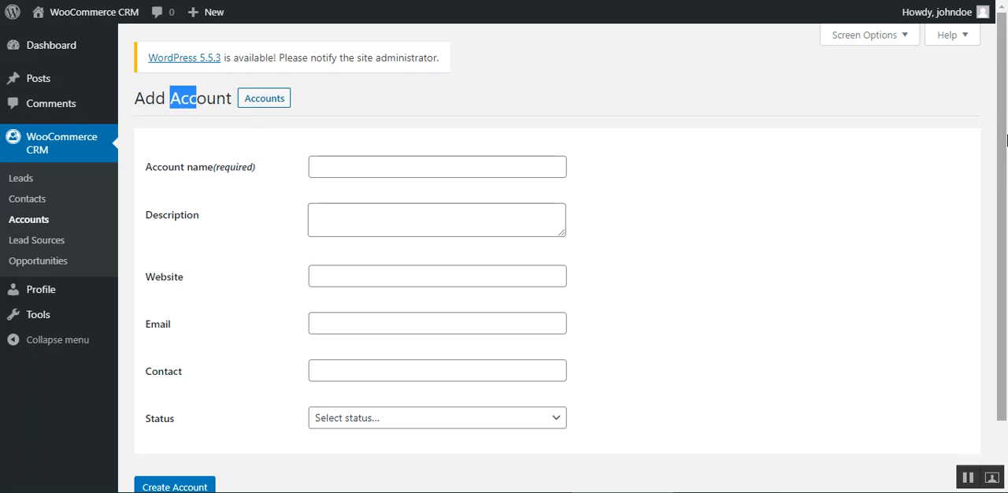
scroll(998, 206, down, 1)
click(359, 96)
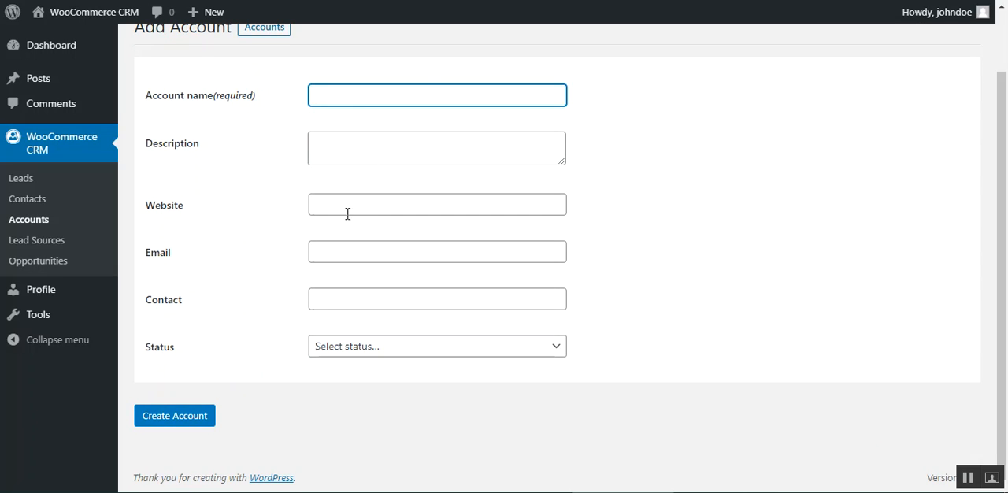
click(386, 351)
click(236, 359)
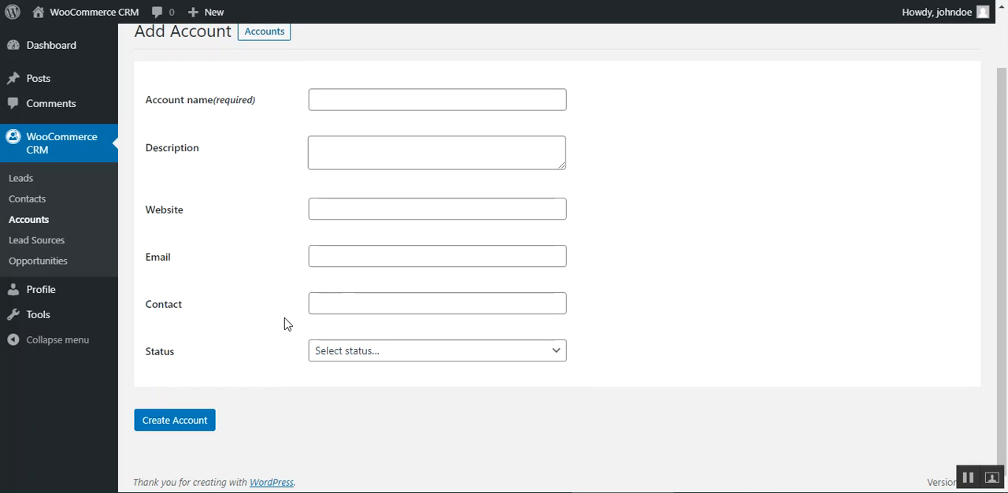
scroll(286, 324, up, 2)
drag(142, 98, 198, 98)
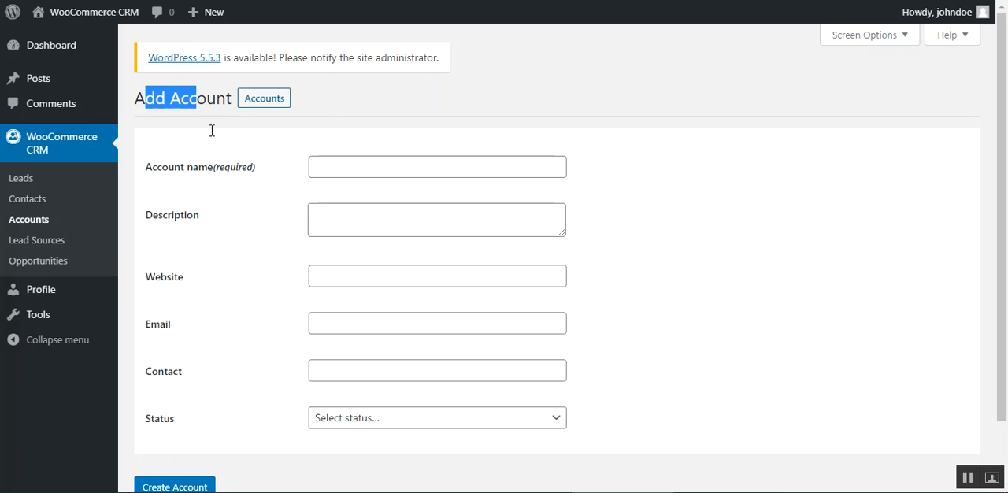
scroll(196, 462, down, 2)
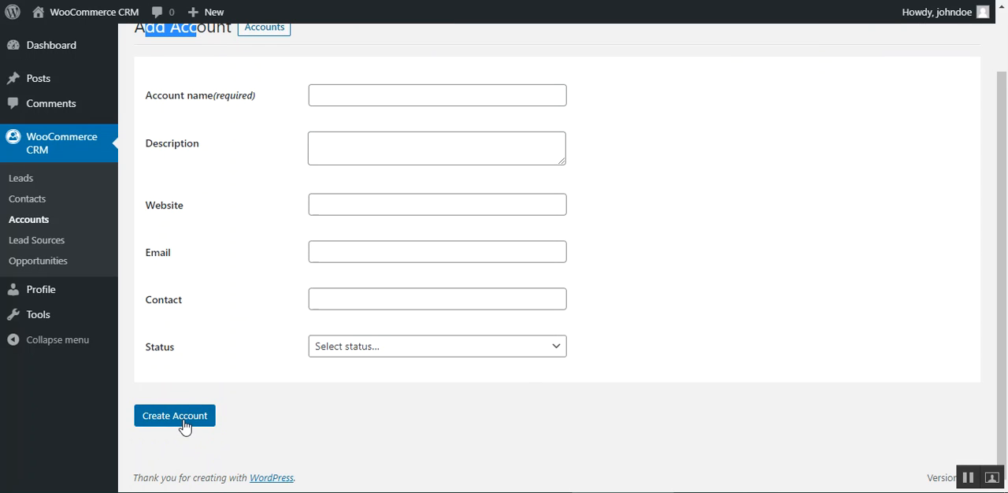
click(42, 225)
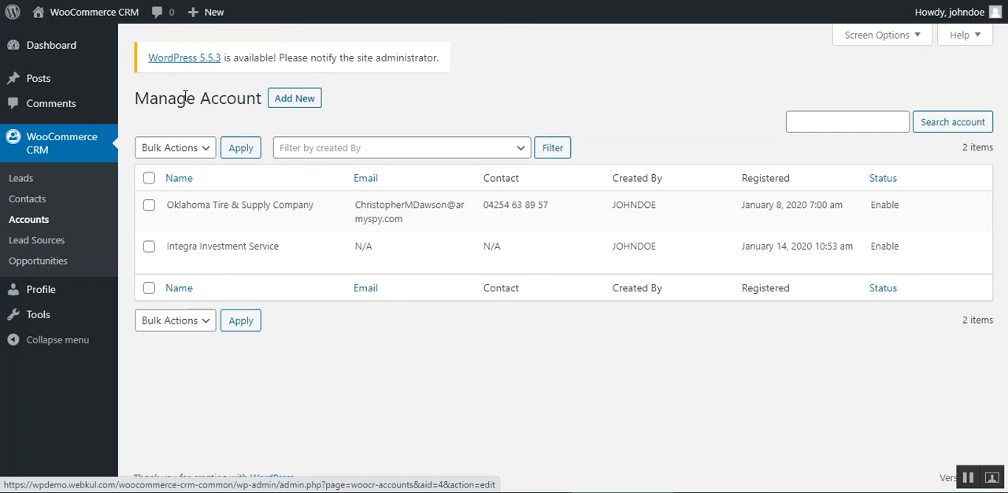
Step: Review the Manage Account list, including its bulk action options and the names of the listed accounts
drag(149, 98, 246, 98)
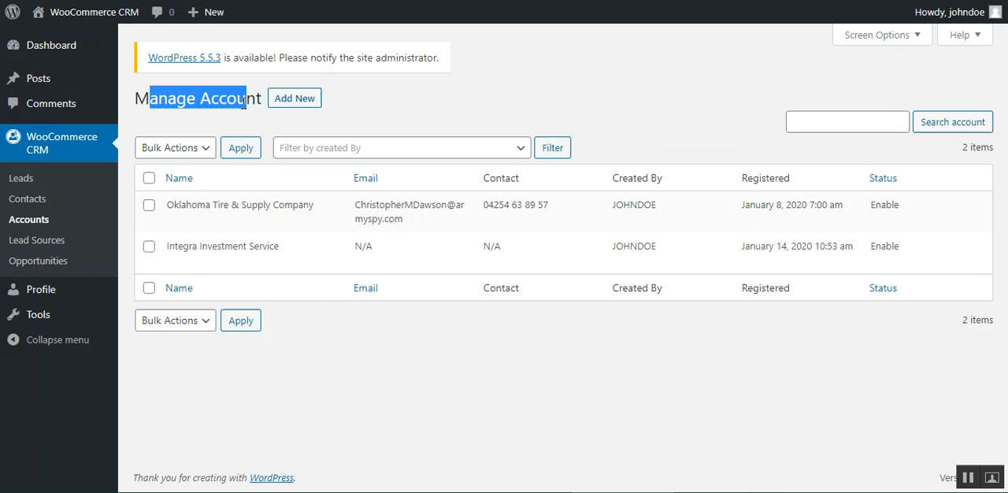
click(203, 150)
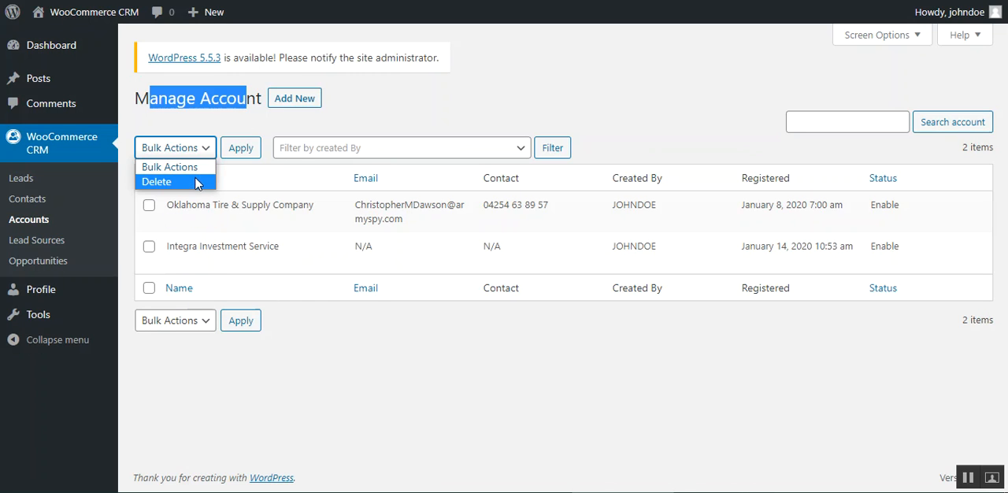
click(257, 403)
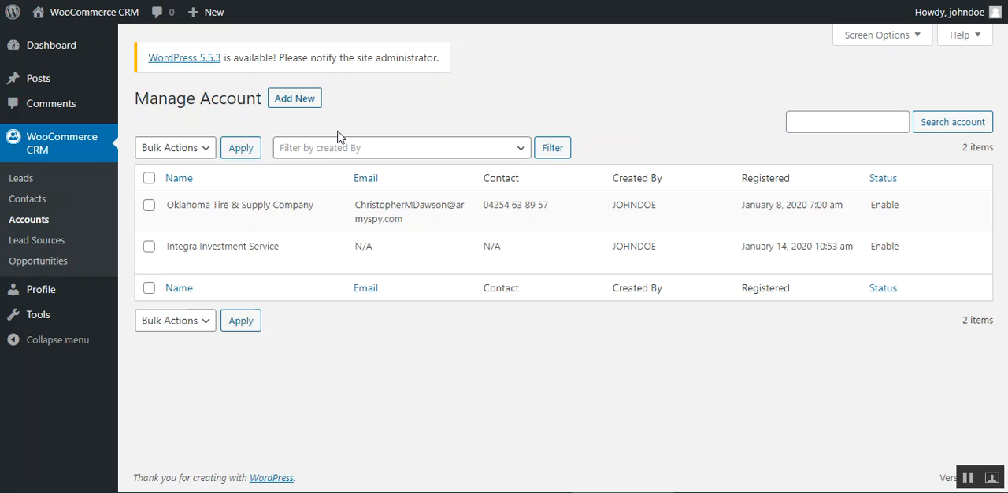
drag(181, 206, 304, 206)
drag(182, 246, 281, 247)
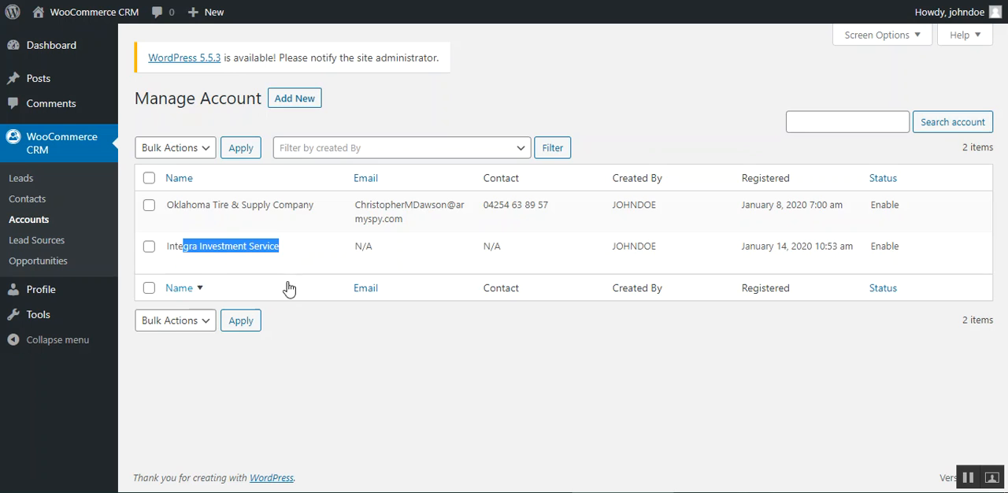
Step: Open the Oklahoma Tire & Supply Company account for editing, review its fields, and return to the accounts list without updating it
click(175, 222)
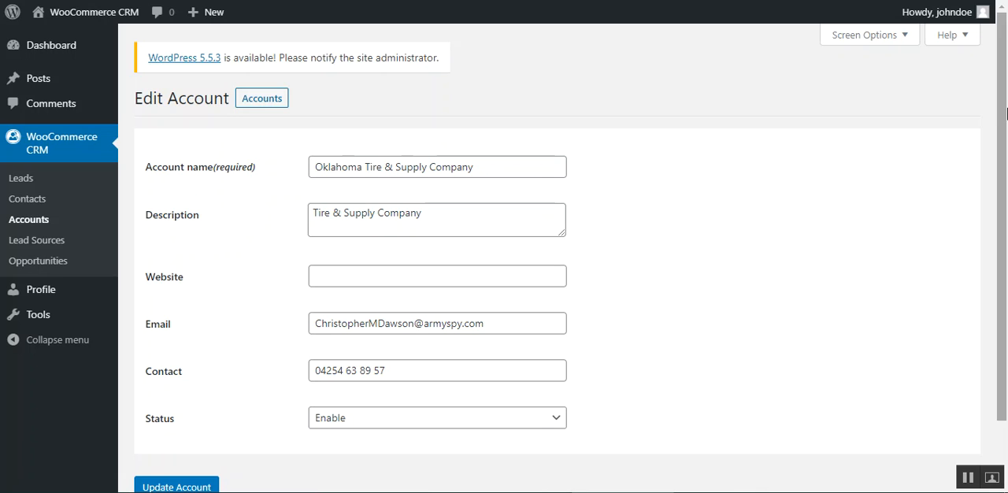
scroll(800, 263, down, 2)
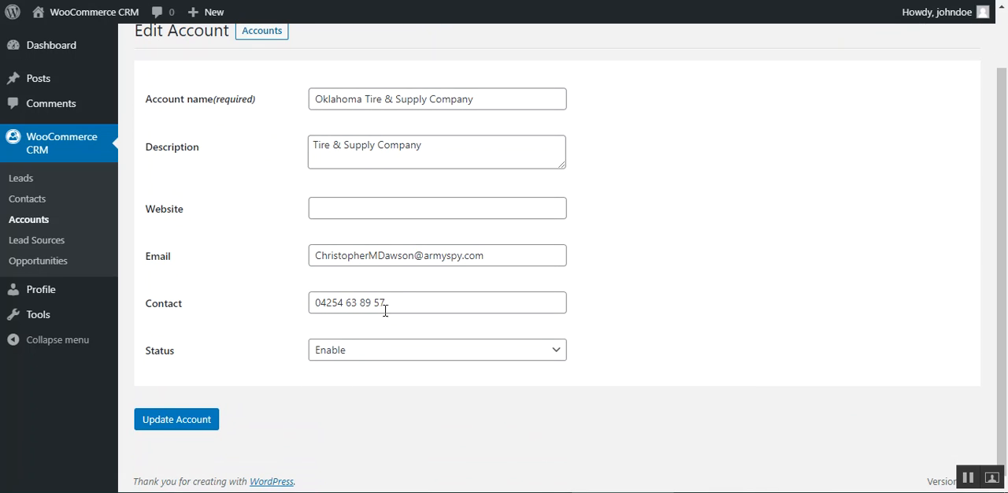
scroll(381, 277, up, 2)
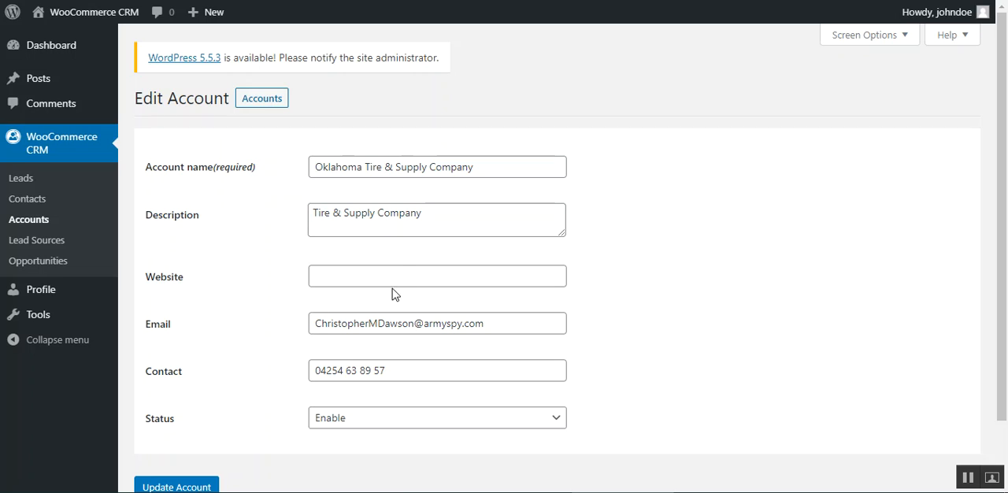
drag(162, 170, 270, 179)
drag(506, 171, 274, 231)
click(39, 221)
click(37, 221)
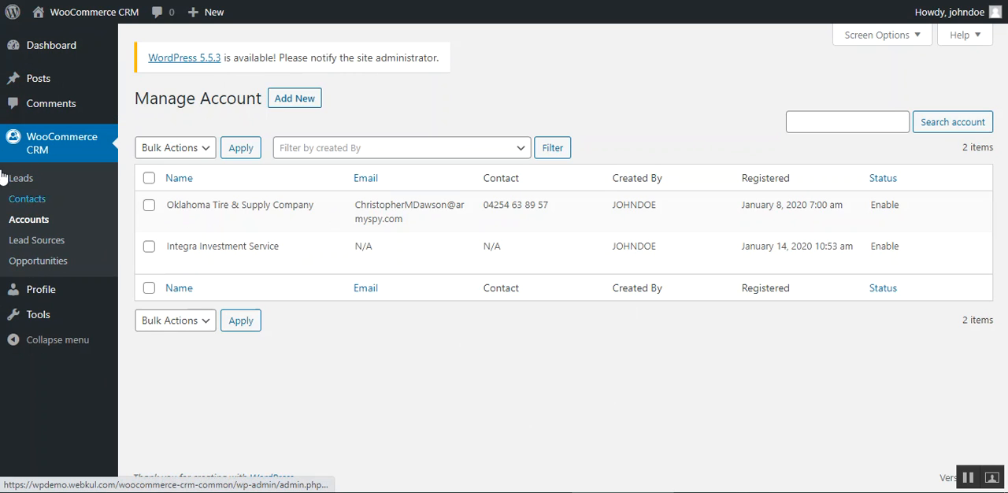
Step: Open the lead sources list, review the new lead source form's title, slug, description and status fields, and return without creating one
click(34, 246)
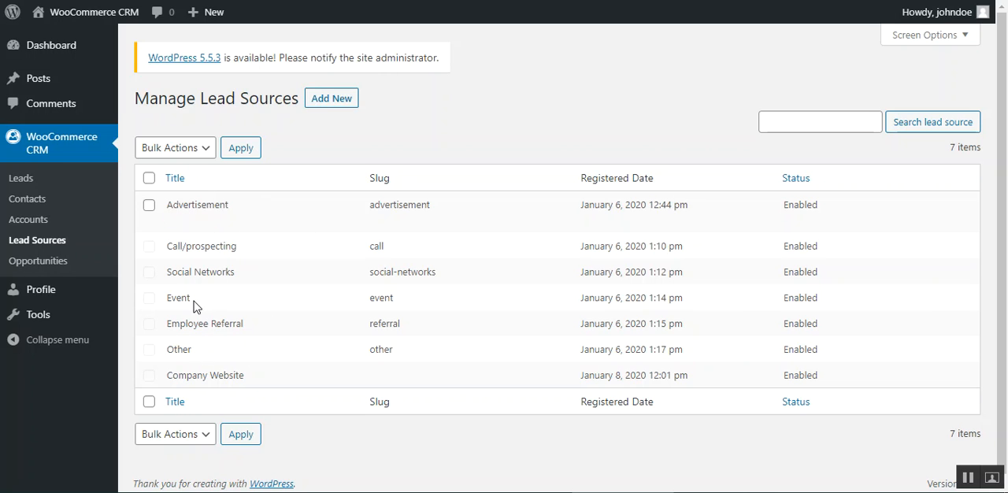
click(331, 104)
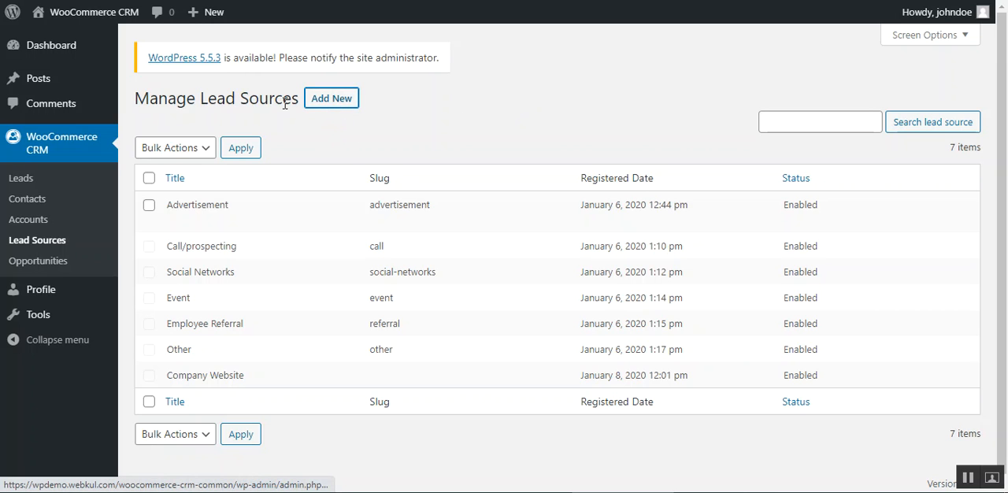
click(361, 167)
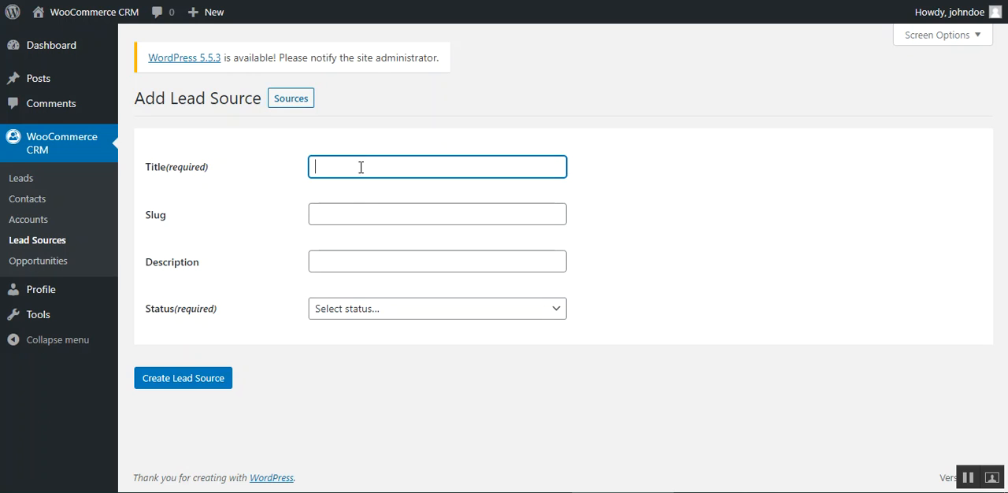
click(340, 211)
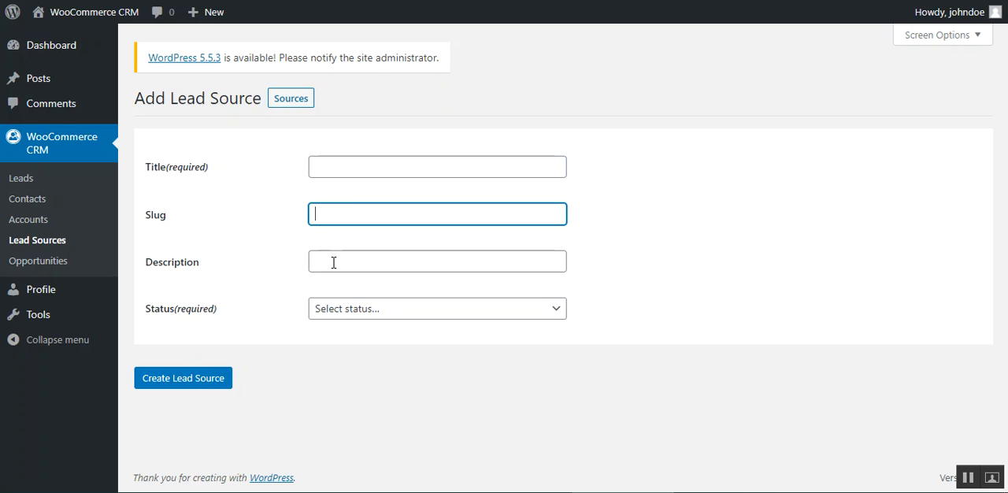
click(333, 265)
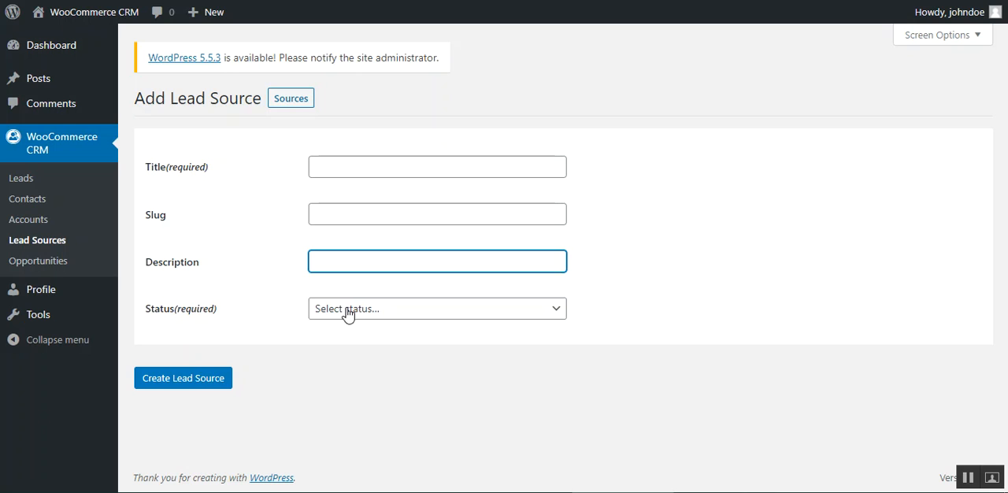
click(347, 312)
click(242, 341)
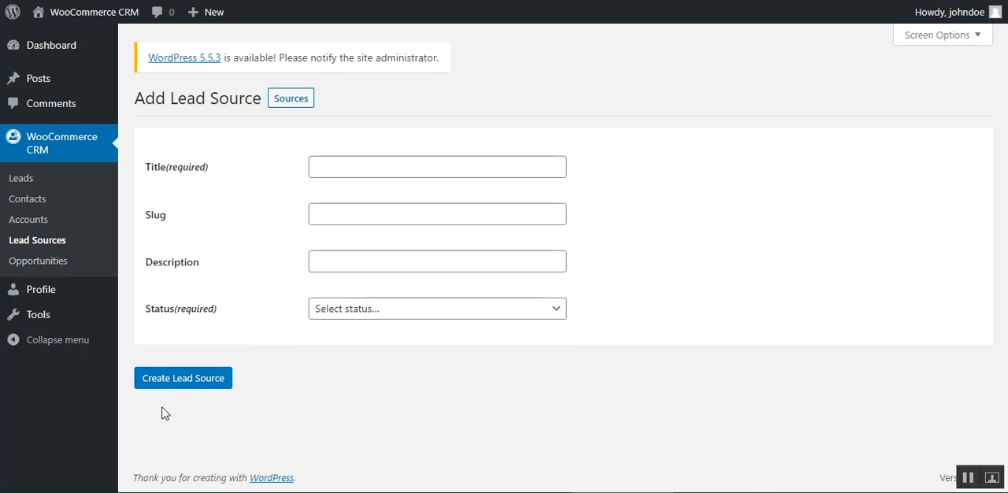
click(47, 248)
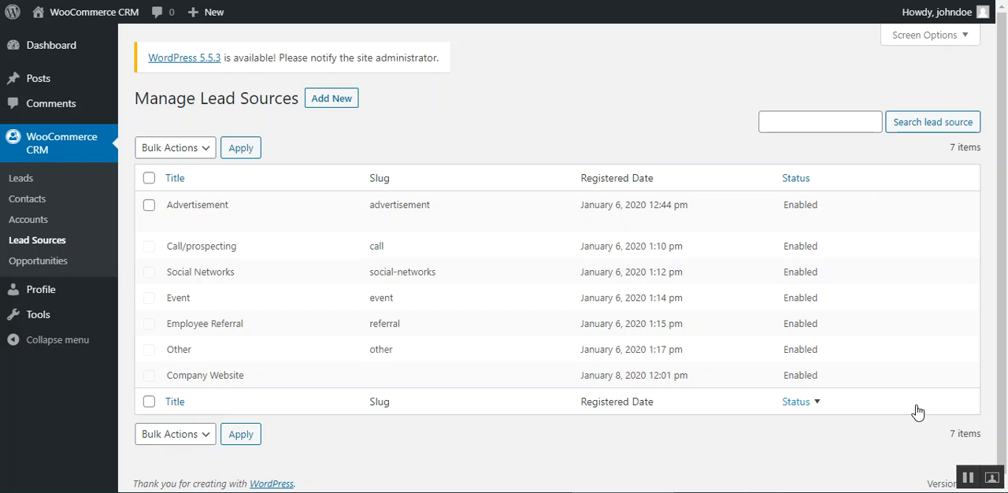
Step: Switch from the agent login to the administrator login and open the WooCommerce CRM dashboard in a new browser tab
mouse_move(965, 13)
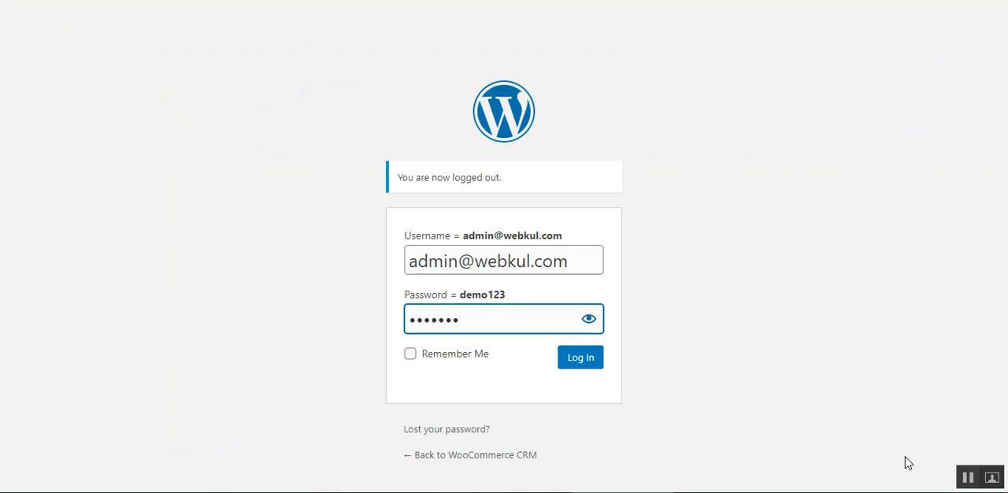
click(570, 362)
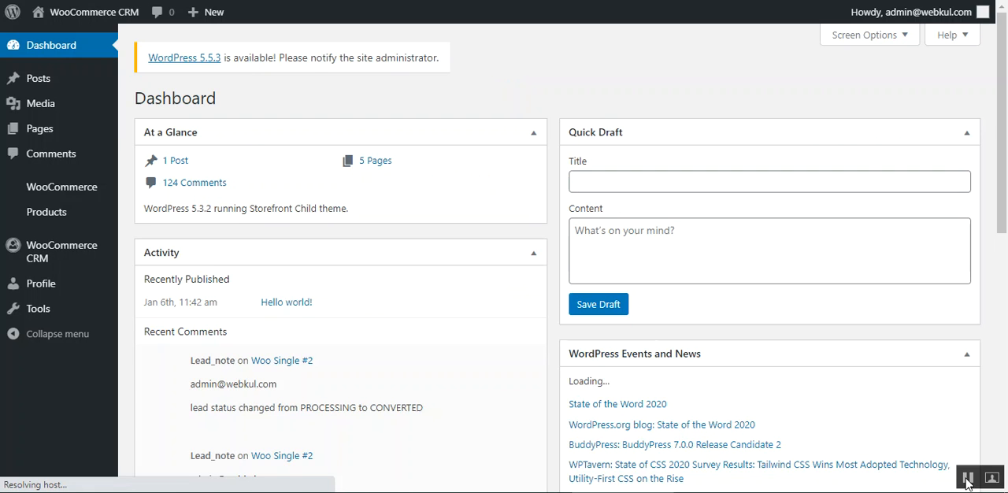
mouse_move(72, 250)
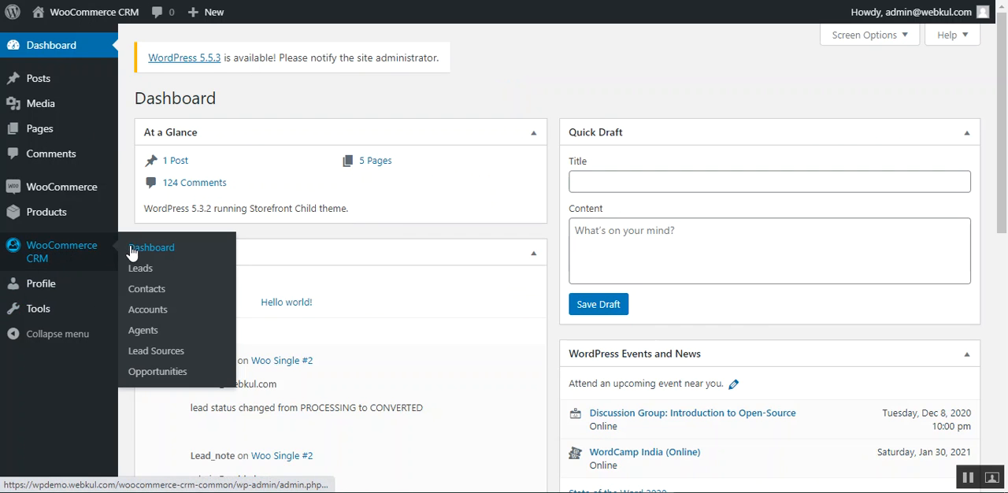
right_click(172, 253)
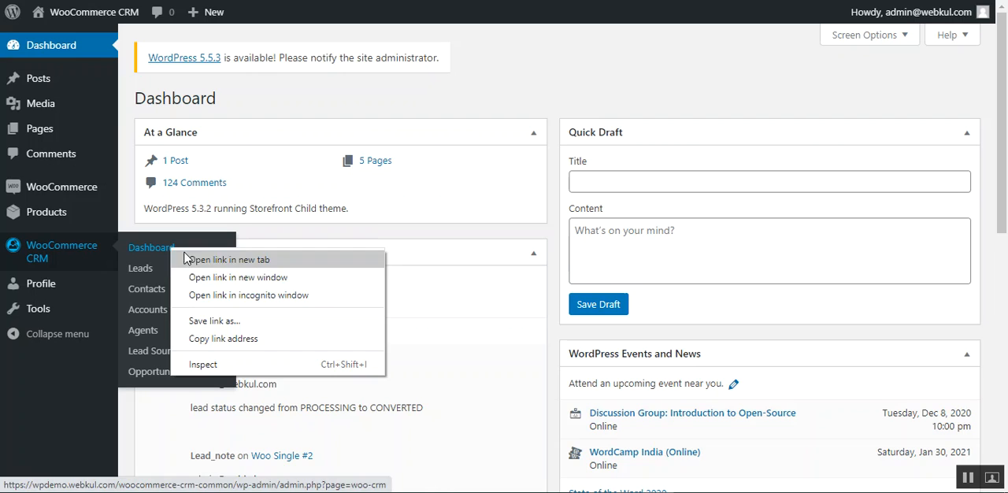
key(Escape)
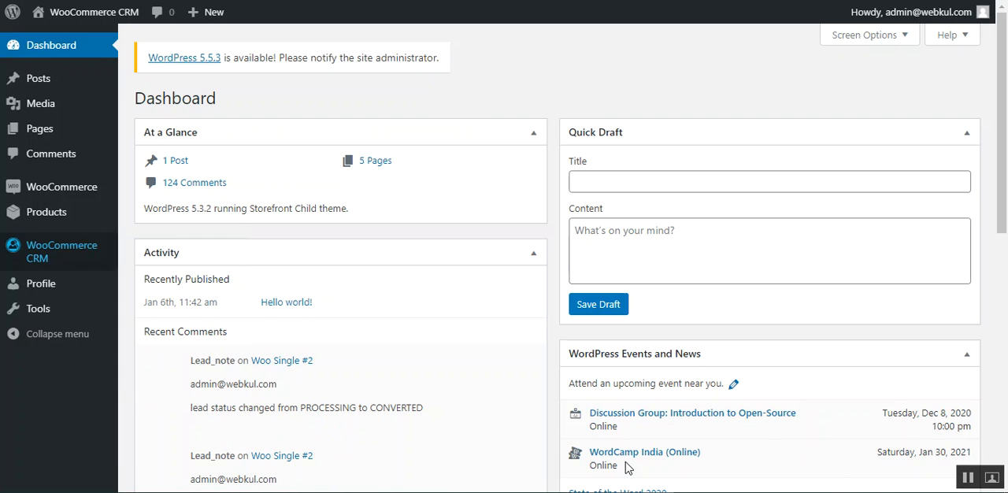
click(787, 1)
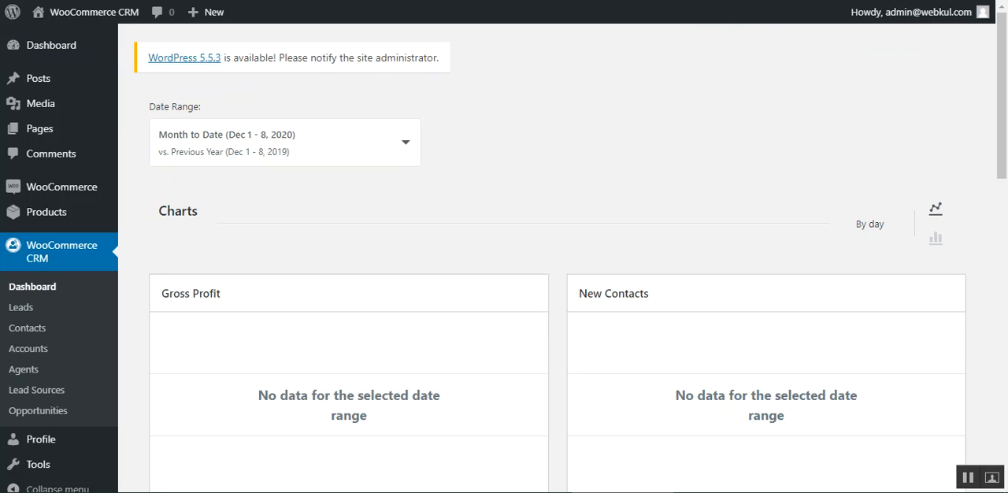
Step: Show the dashboard charts as bar charts, check the date range presets, and examine the profit, contacts and opportunities charts
drag(165, 212, 412, 260)
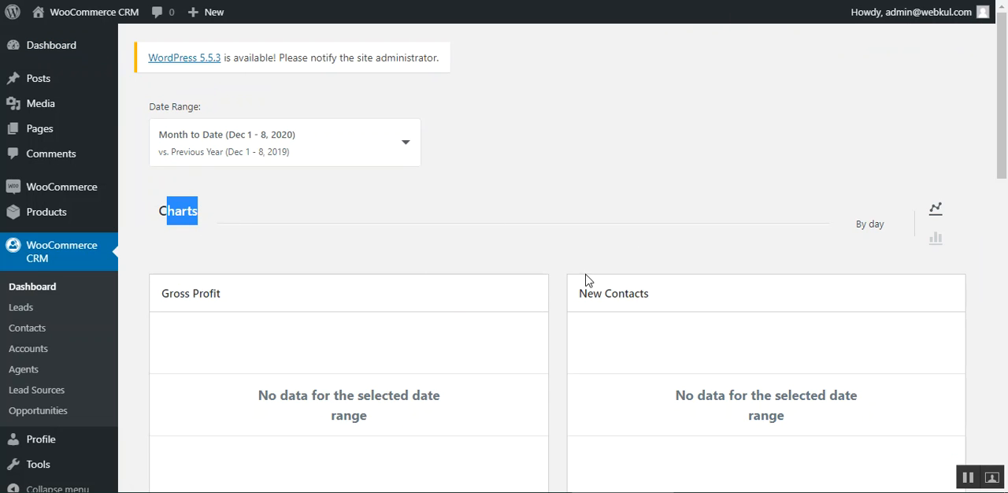
click(936, 241)
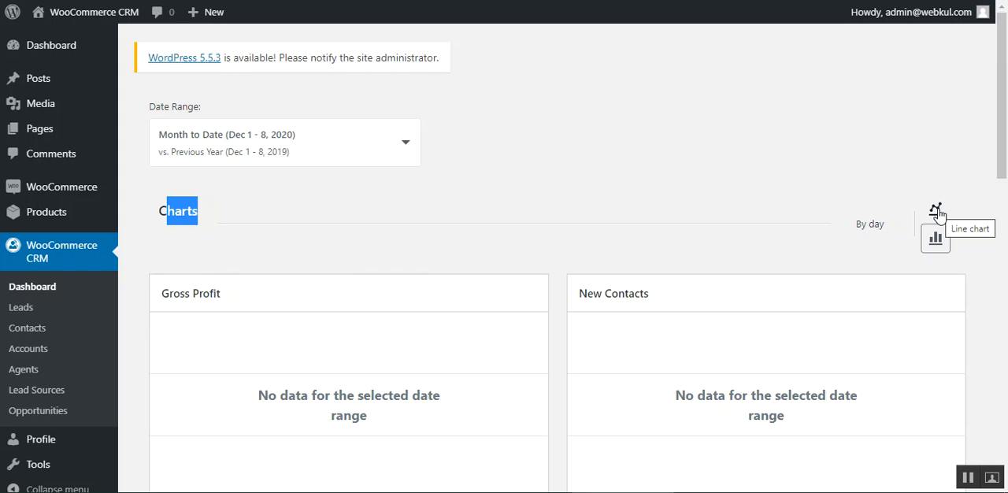
click(406, 148)
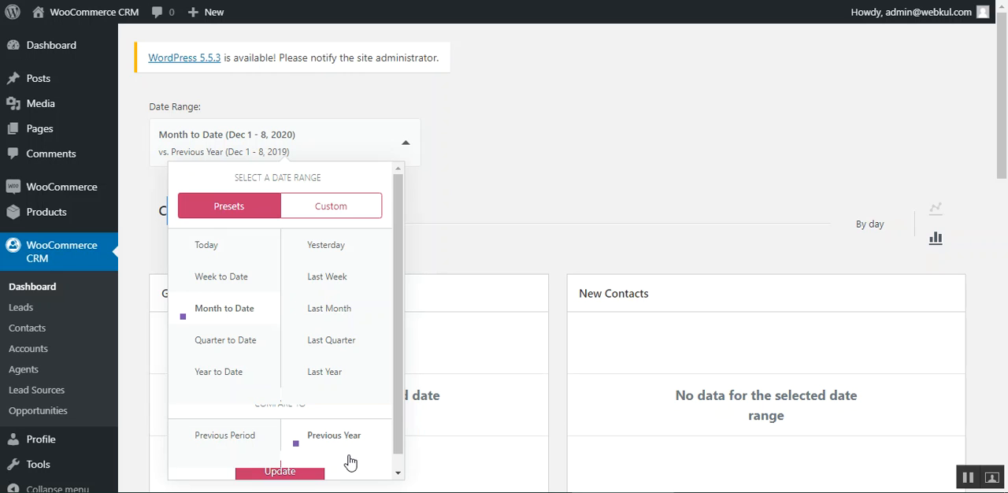
click(511, 117)
scroll(281, 171, down, 4)
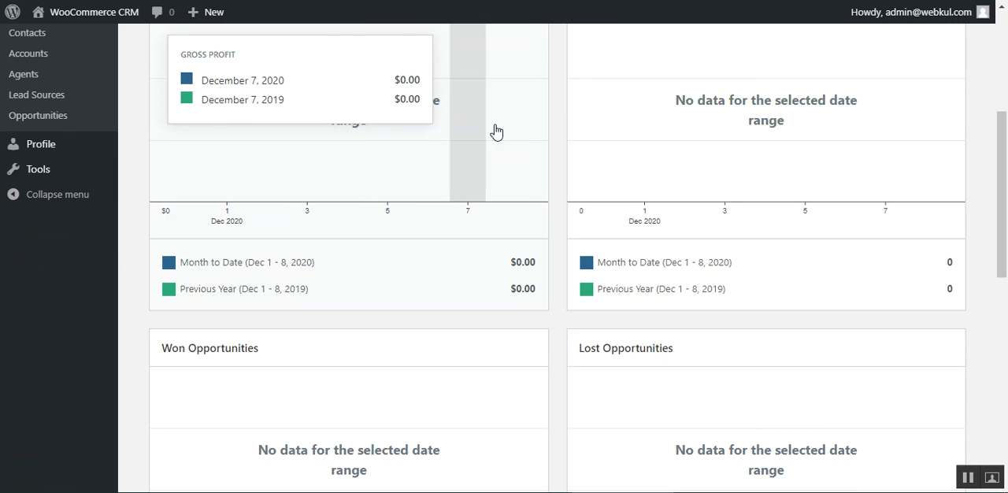
scroll(983, 237, down, 3)
scroll(983, 237, down, 3)
scroll(576, 281, up, 10)
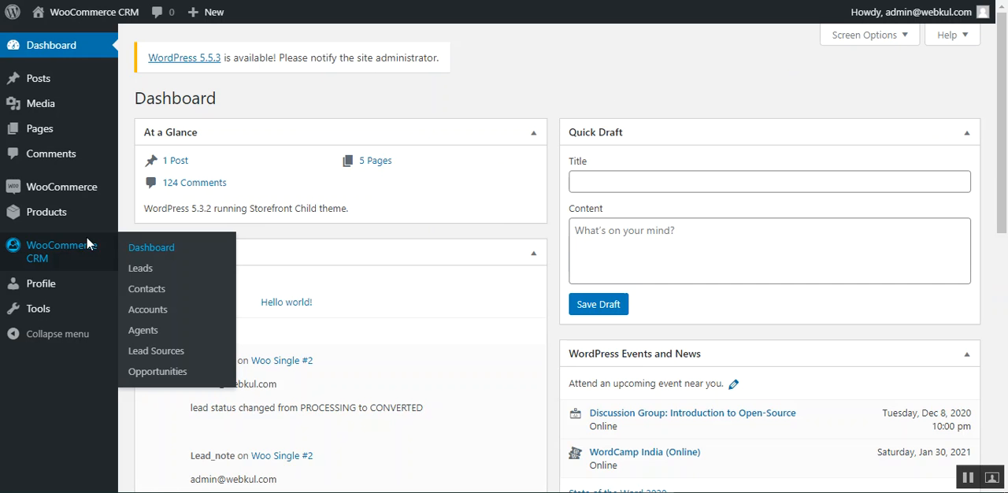
Step: Open the WooCommerce CRM leads list as the administrator
click(141, 270)
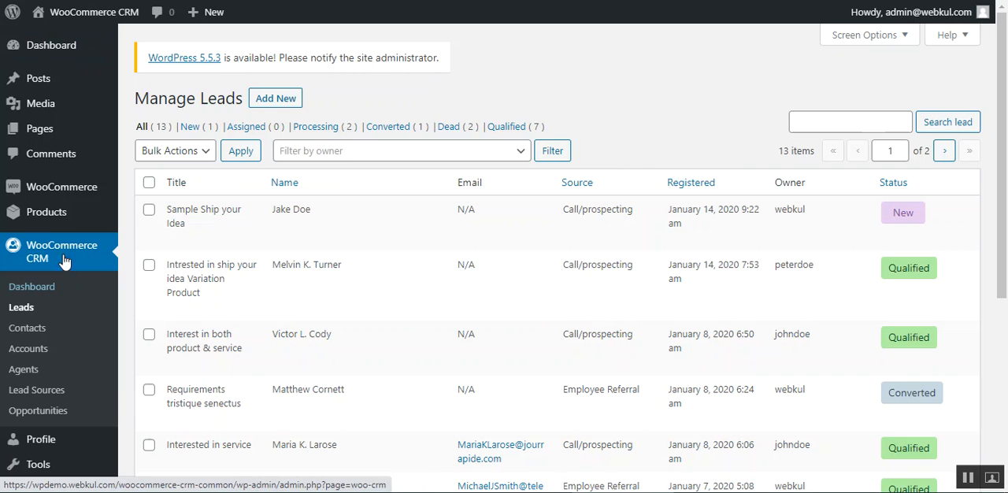
Step: Open the "Sample Ship your Idea" lead for editing and review its lead action options and general fields
drag(138, 90, 234, 96)
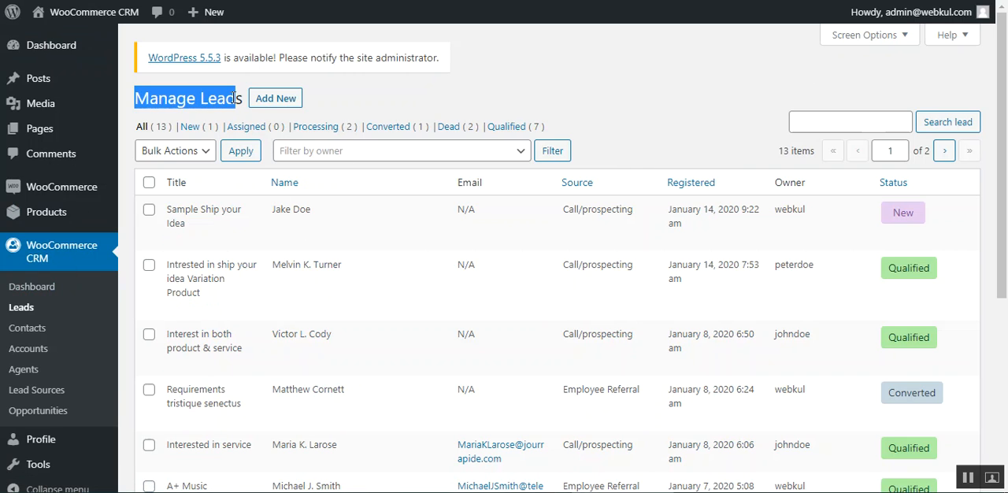
click(390, 85)
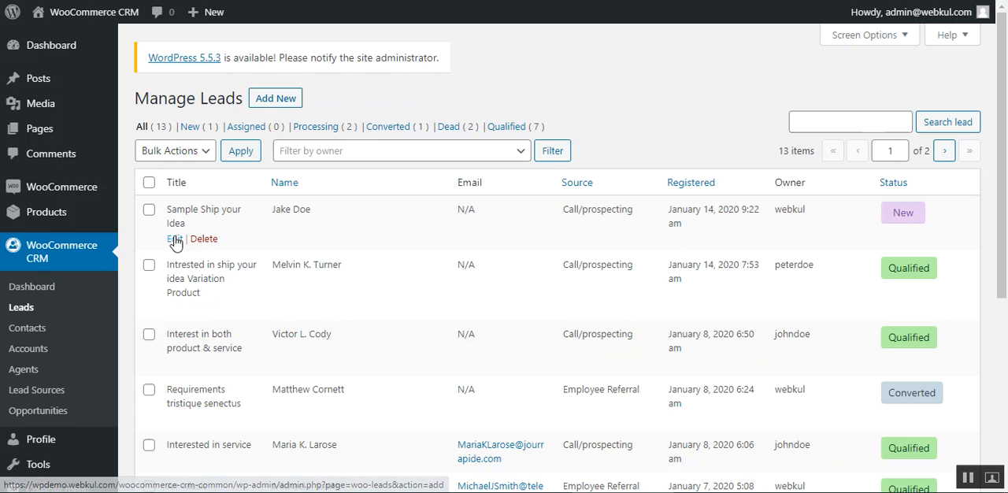
click(175, 239)
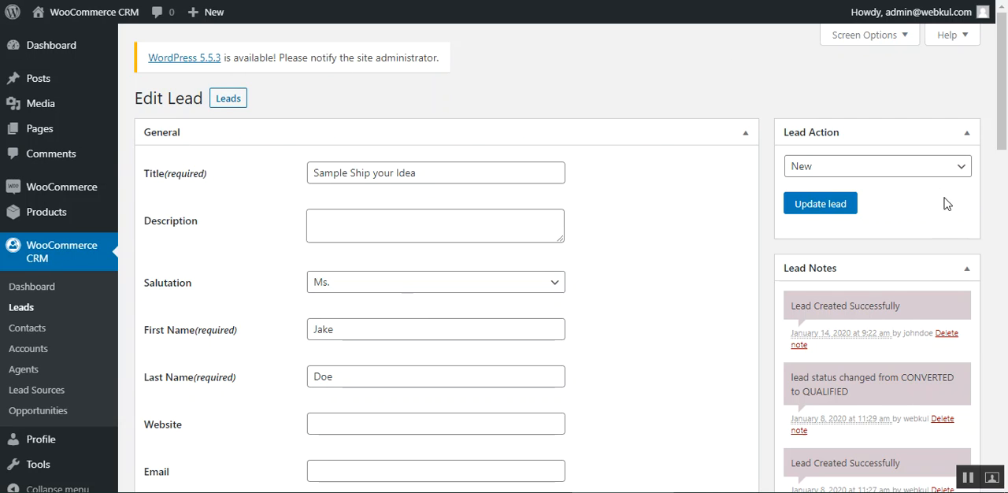
click(933, 166)
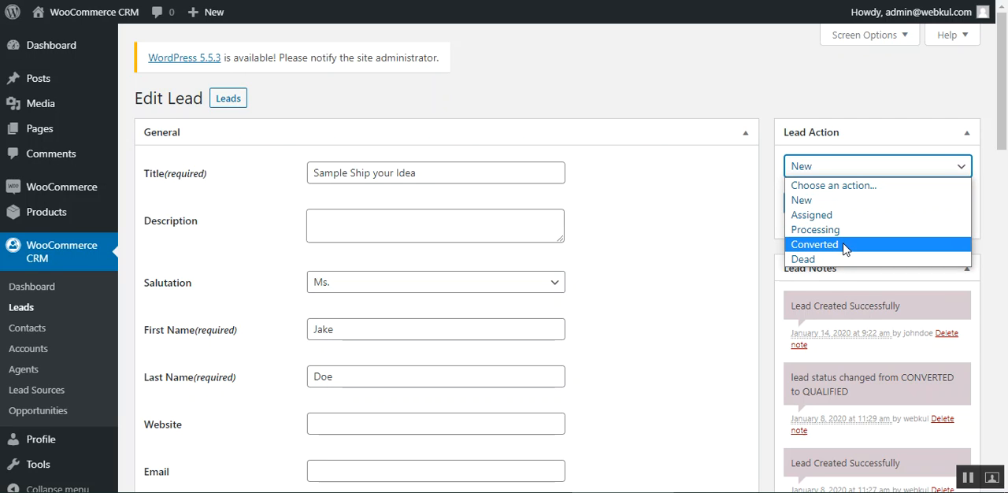
click(695, 86)
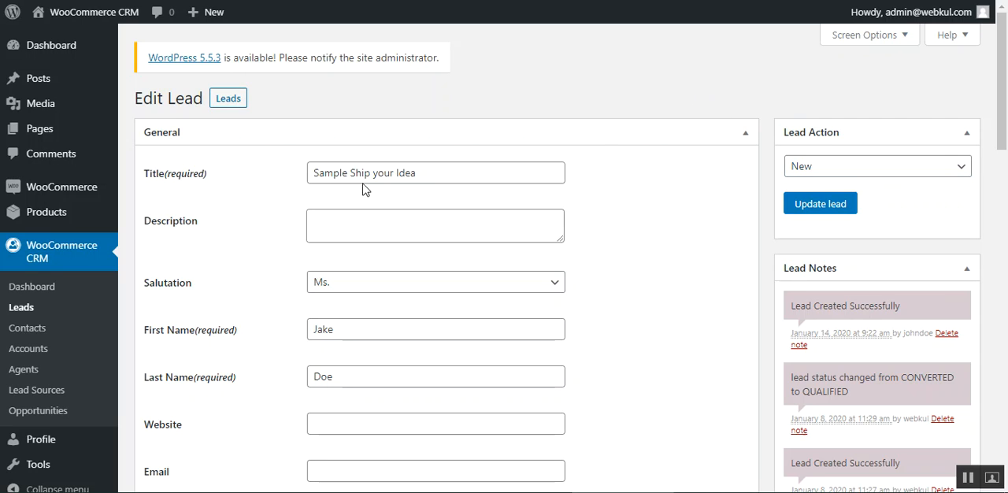
click(366, 226)
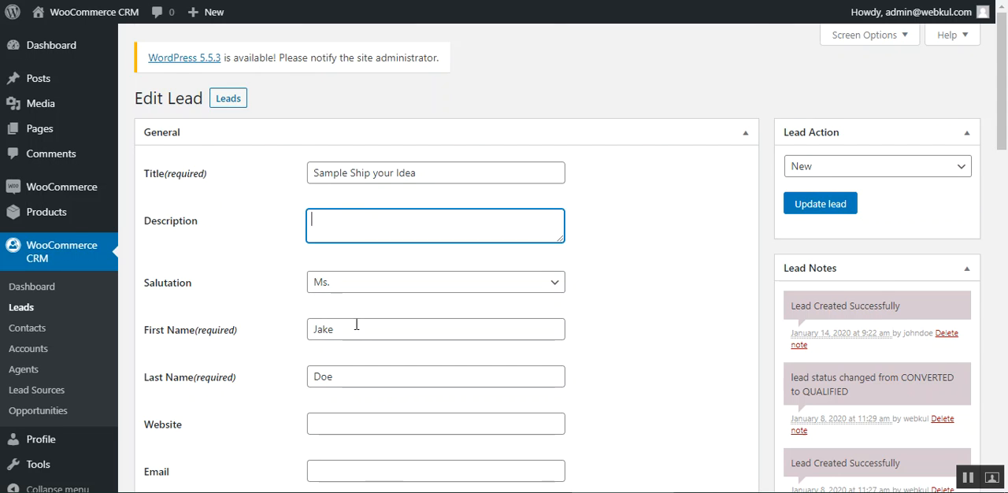
scroll(356, 325, down, 2)
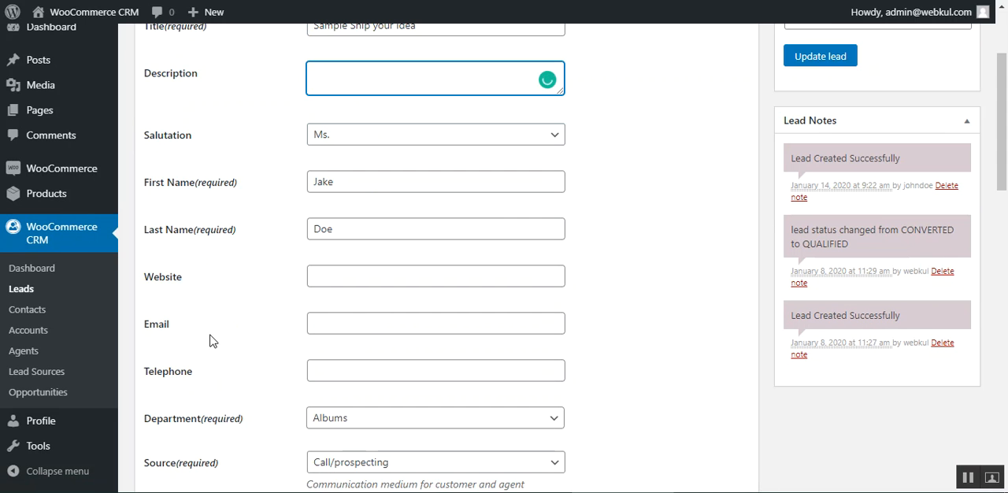
scroll(252, 386, down, 3)
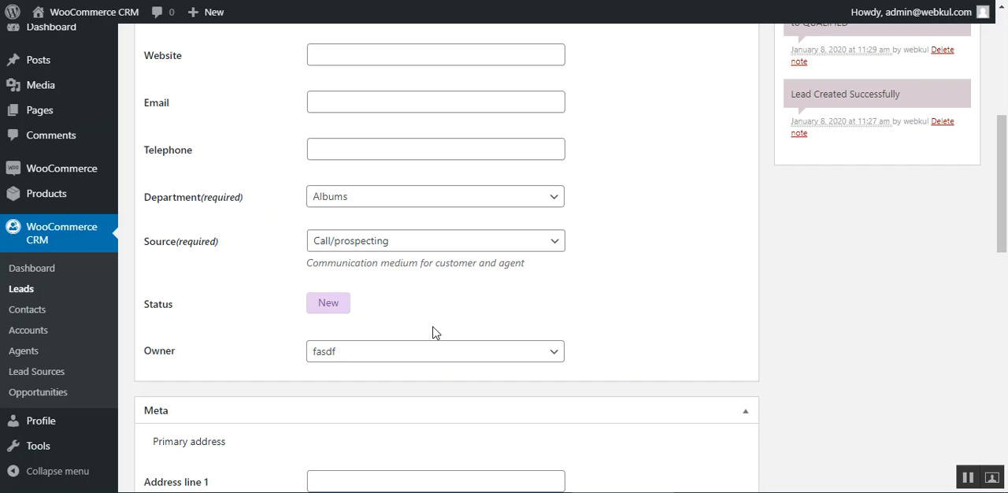
Step: Choose a different agent as the lead's owner and set the lead action to Assigned
click(357, 361)
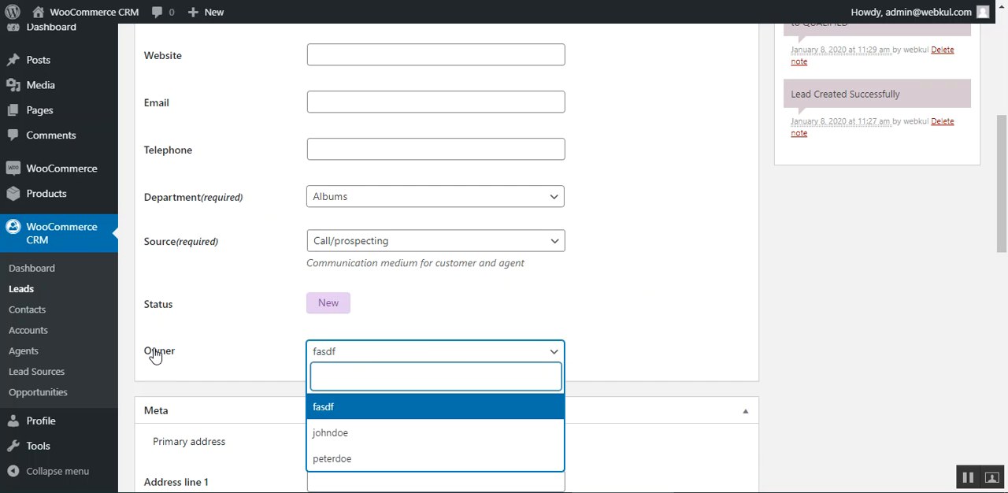
click(372, 439)
drag(1002, 174, 1005, 236)
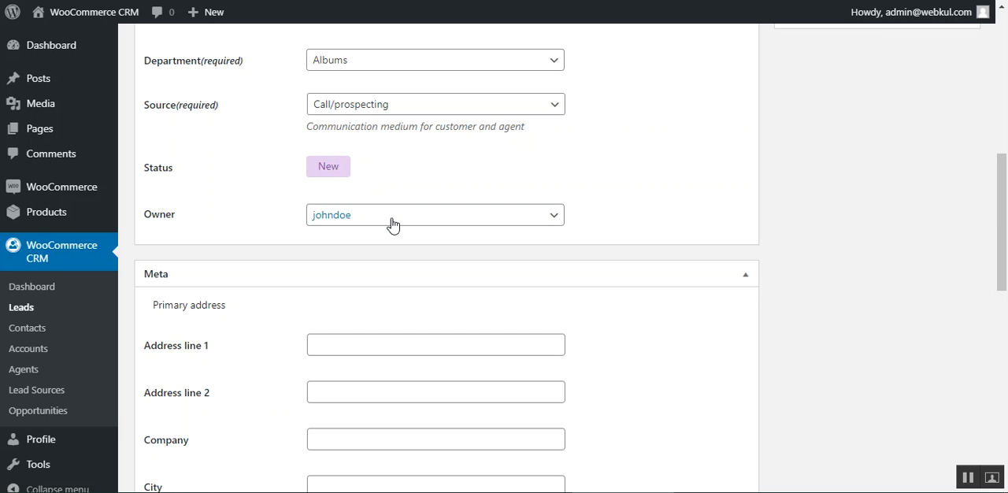
scroll(803, 283, up, 3)
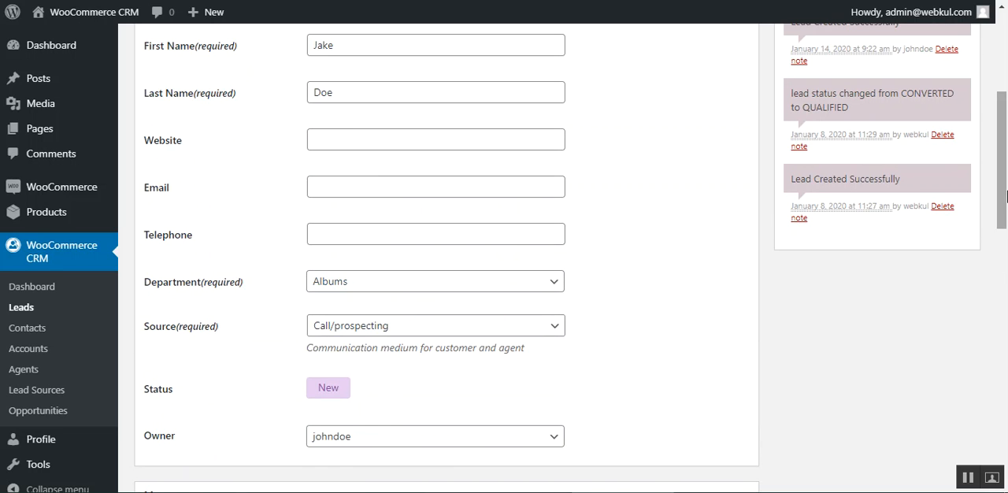
scroll(1005, 195, up, 4)
click(850, 166)
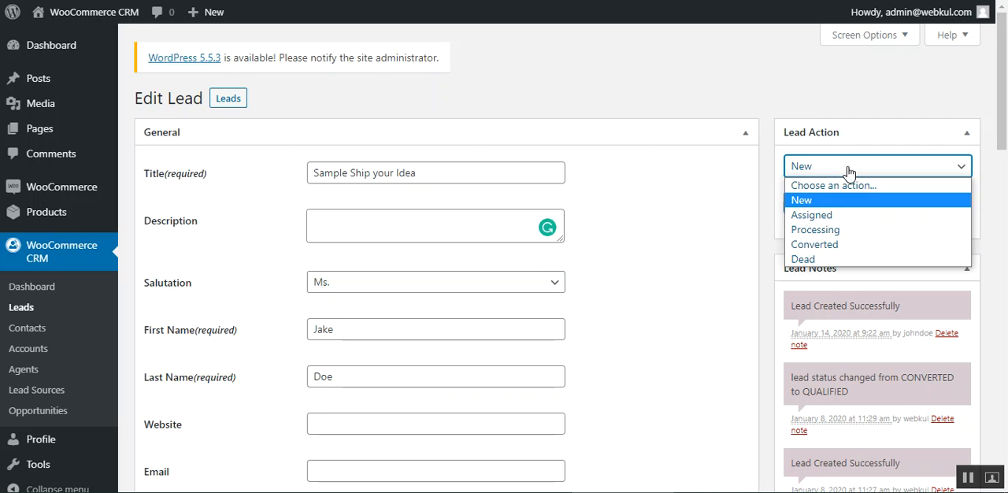
click(833, 217)
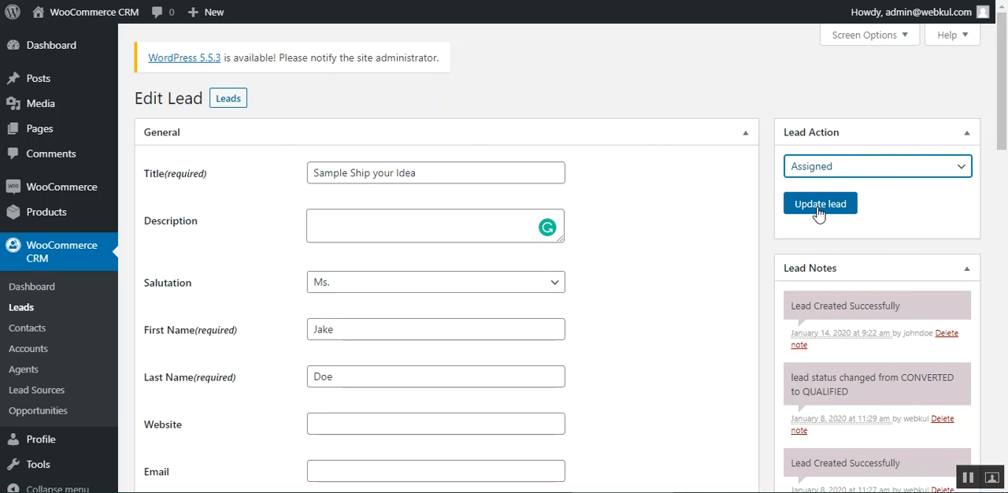
Step: Review the lead's address fields and return to the leads list without updating the lead
scroll(1005, 204, down, 5)
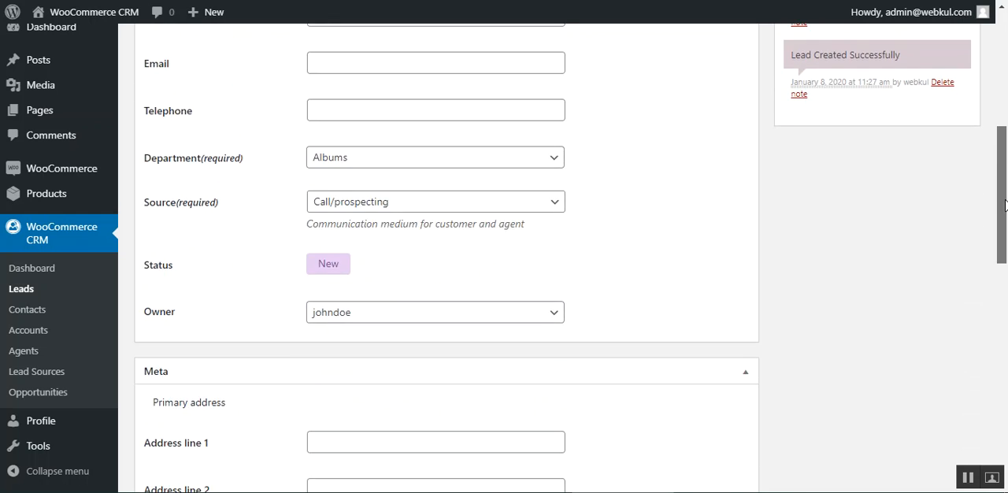
drag(1005, 205, 997, 276)
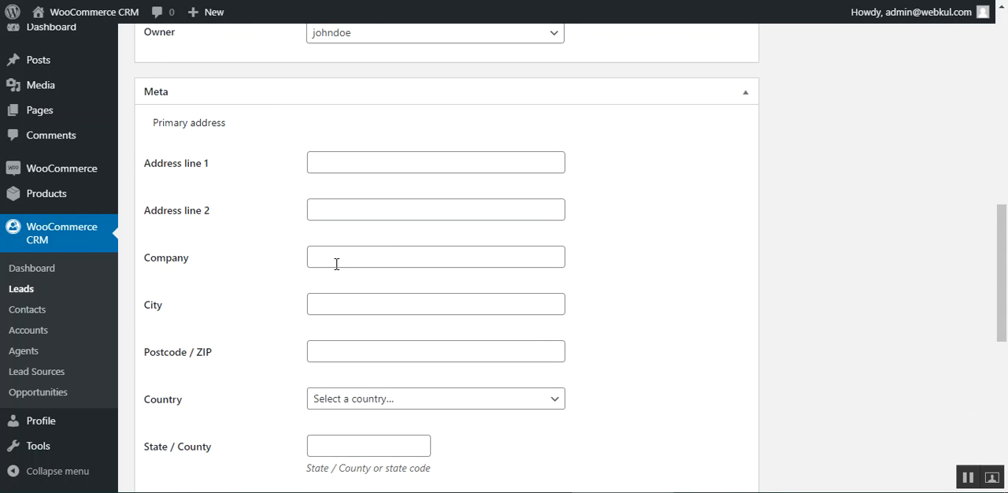
scroll(336, 264, down, 6)
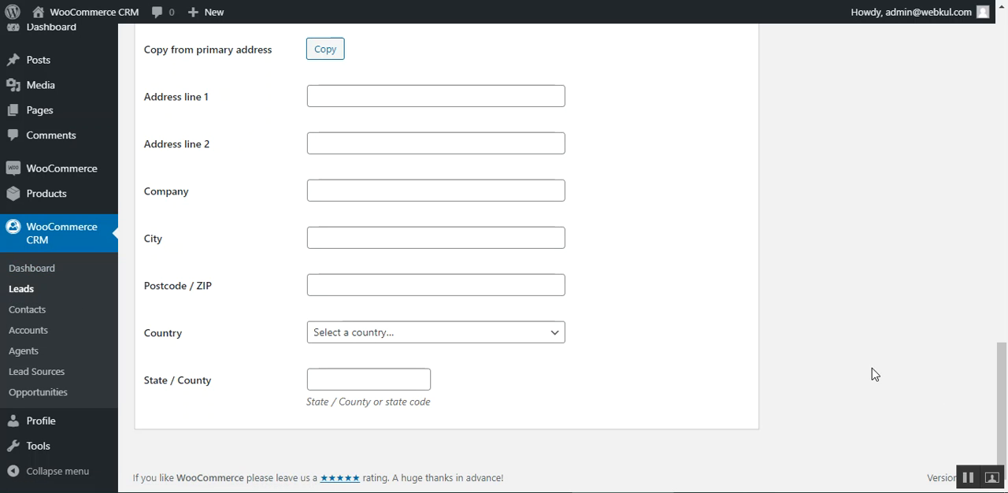
click(50, 296)
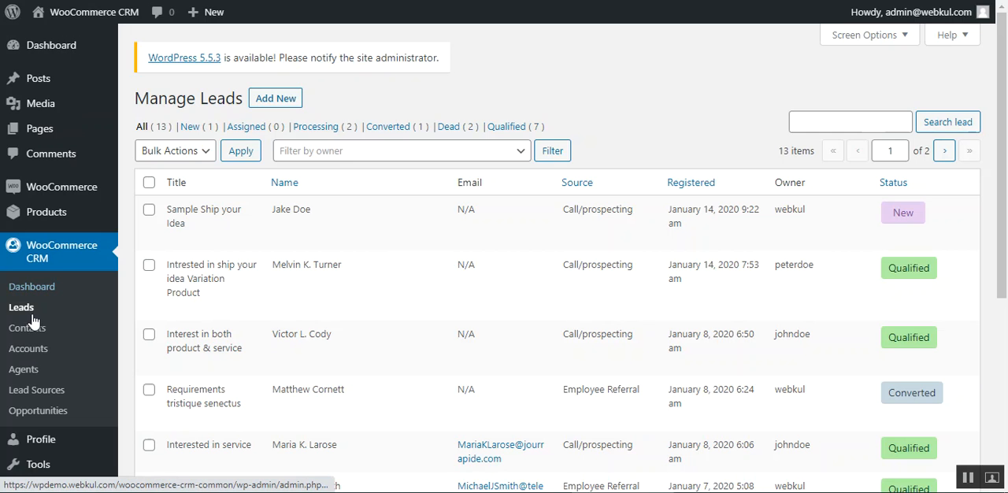
Step: Open the first contact in the contacts list for editing and examine its name fields and public display name options
click(30, 329)
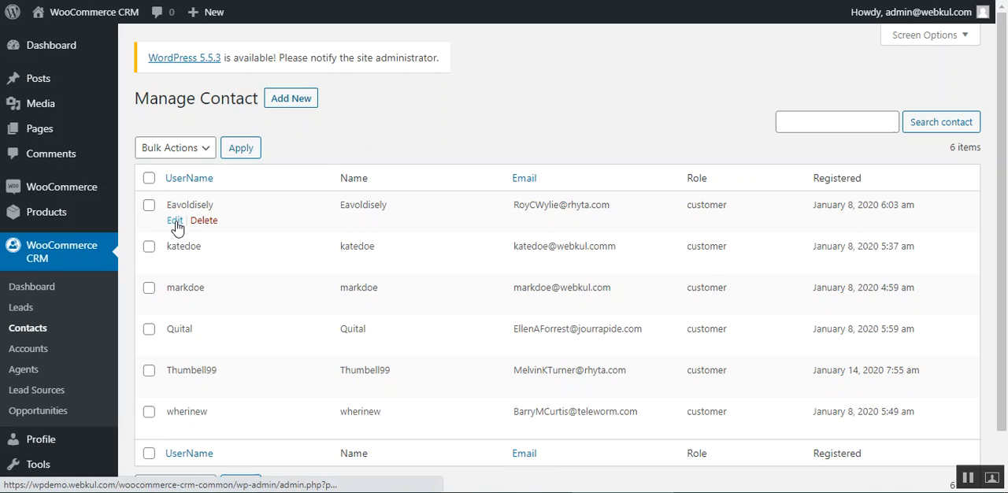
click(175, 222)
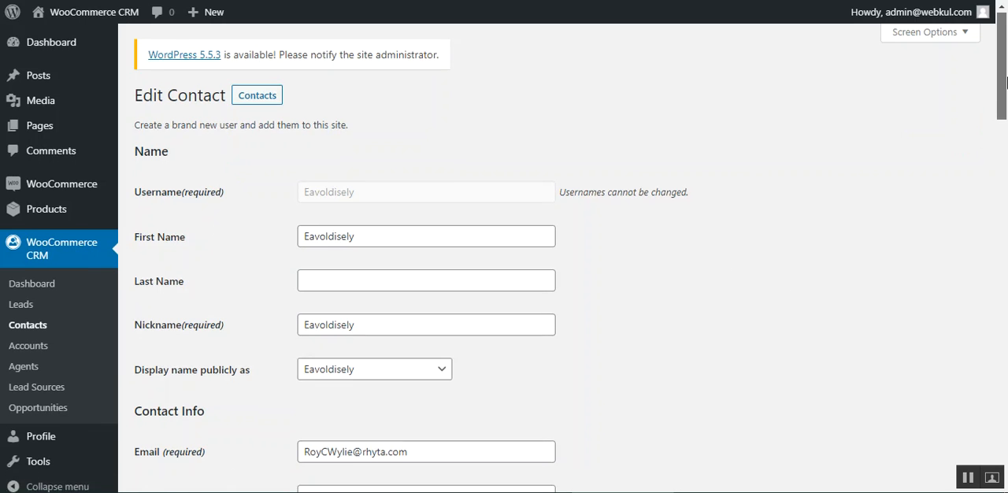
scroll(308, 78, down, 2)
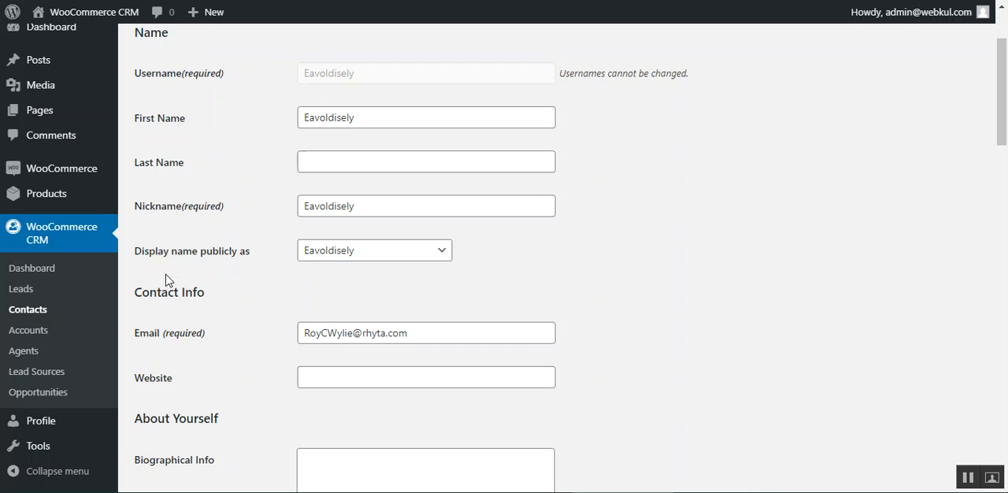
scroll(161, 271, up, 1)
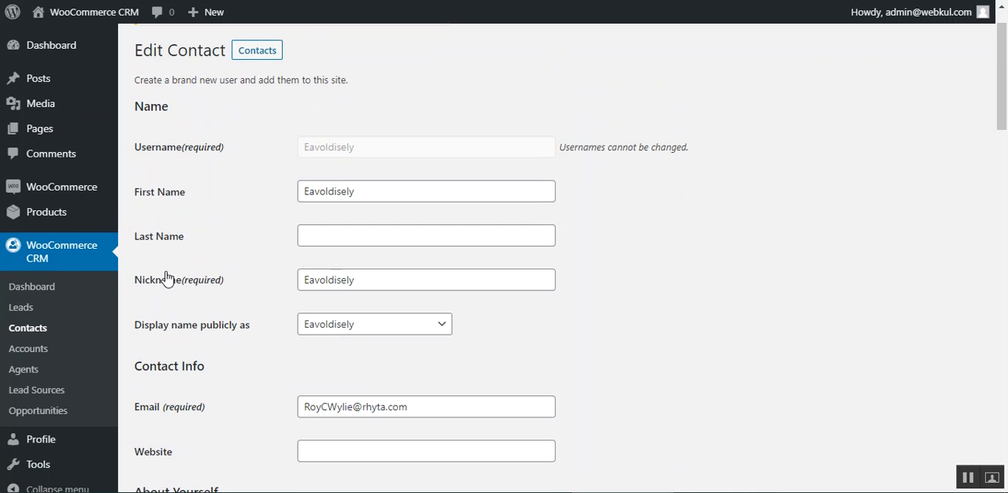
scroll(167, 282, down, 2)
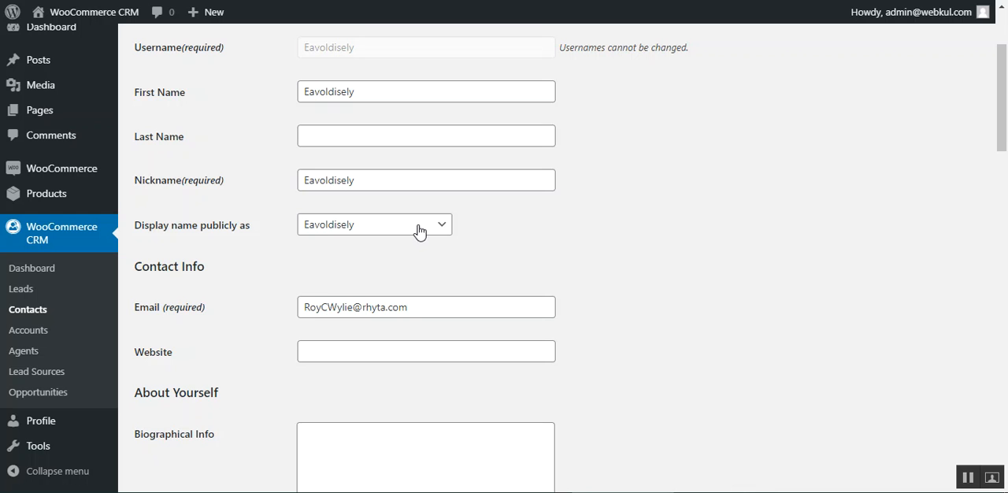
drag(157, 229, 399, 253)
click(442, 224)
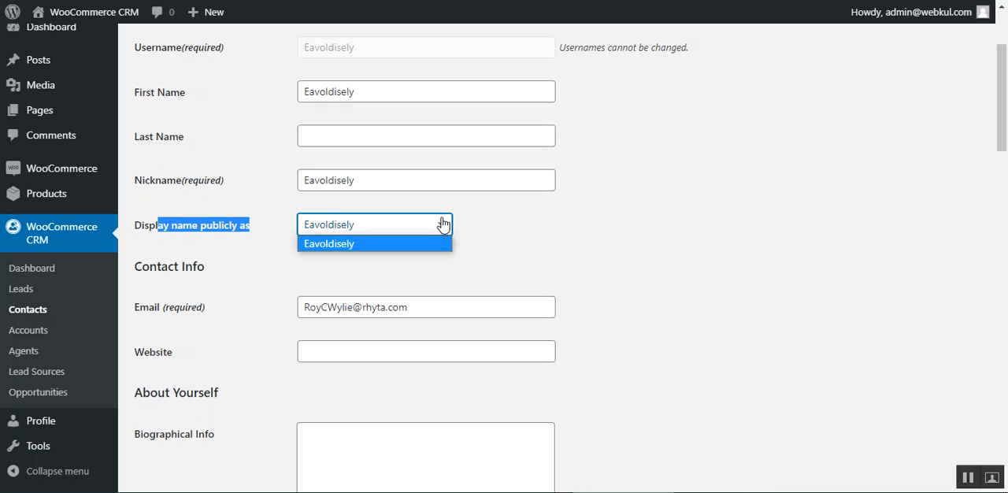
click(262, 302)
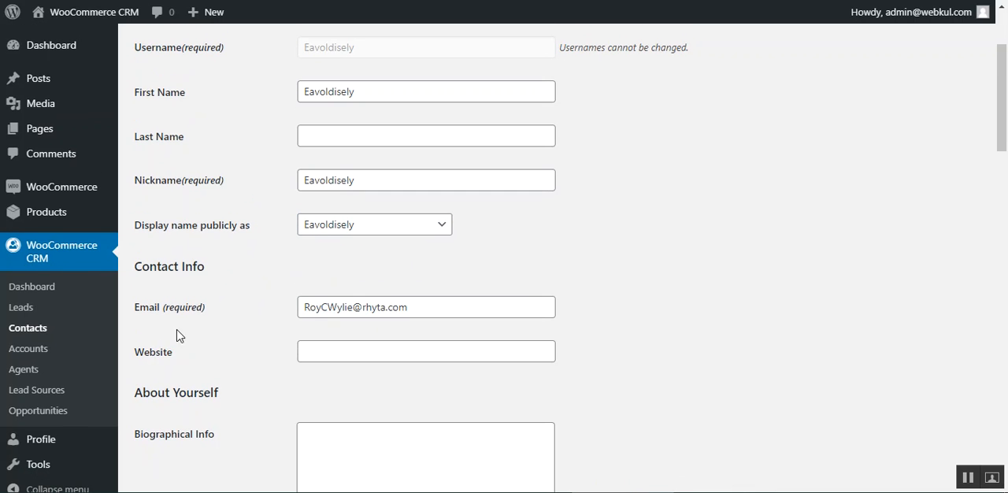
Step: Examine the contact's biographical info, billing address fields and Contact Management settings, including the account selection
scroll(206, 415, down, 2)
scroll(250, 376, down, 5)
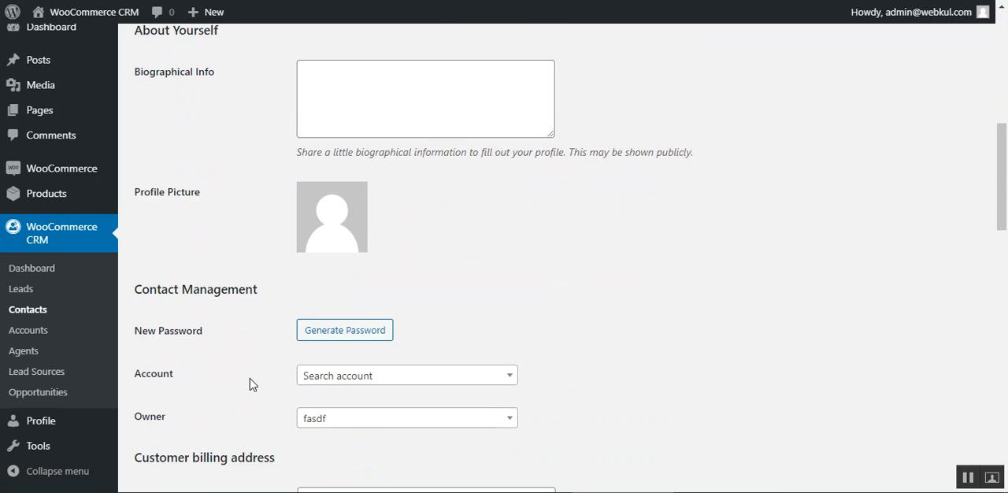
scroll(238, 382, down, 3)
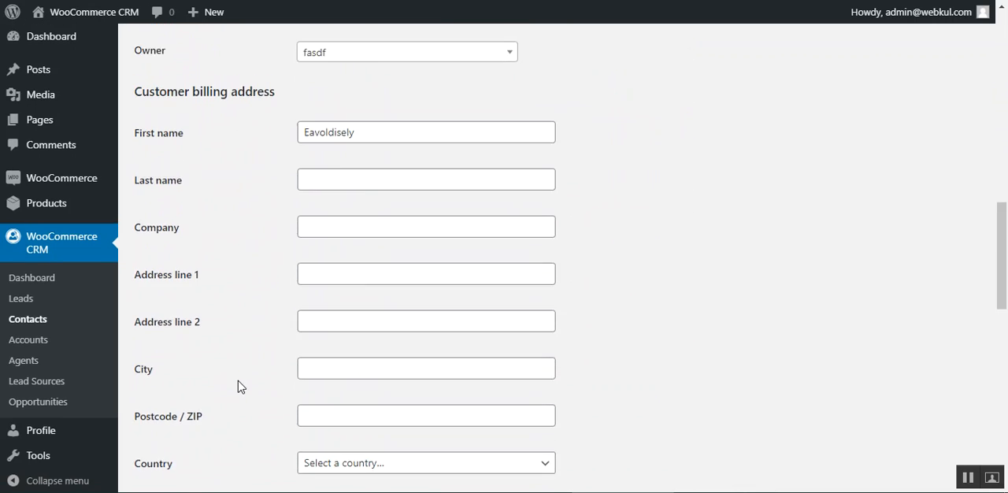
scroll(220, 358, up, 5)
drag(163, 282, 260, 284)
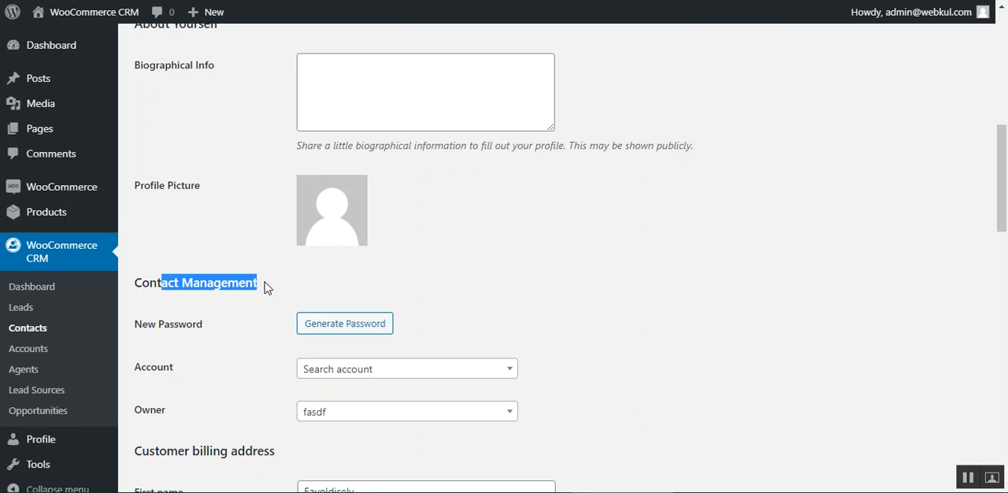
scroll(262, 376, down, 3)
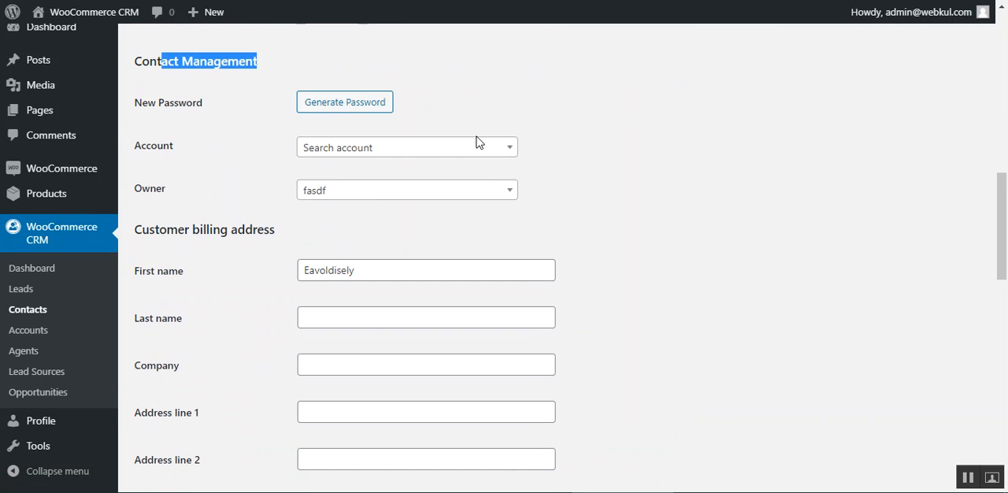
click(467, 150)
click(284, 218)
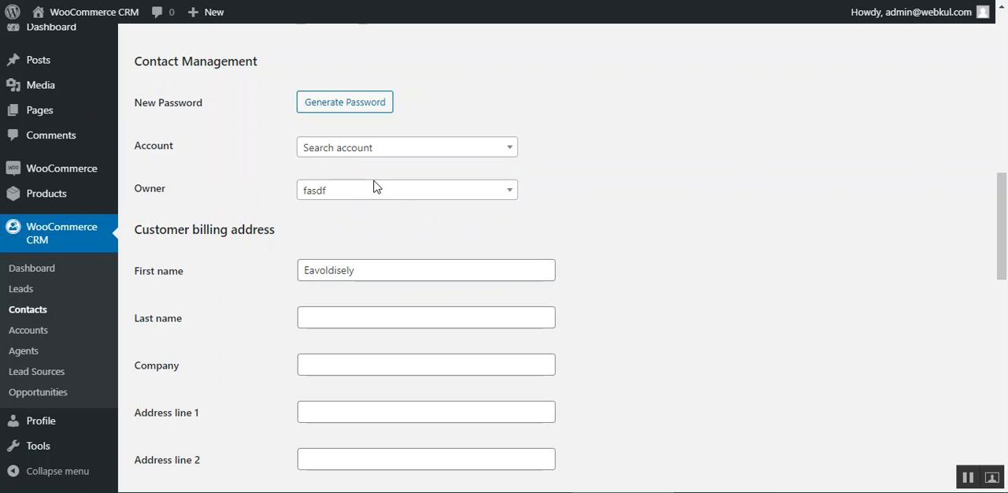
Step: Choose a different agent as the contact's owner and return to the contacts list without saving
click(410, 195)
click(379, 296)
click(43, 315)
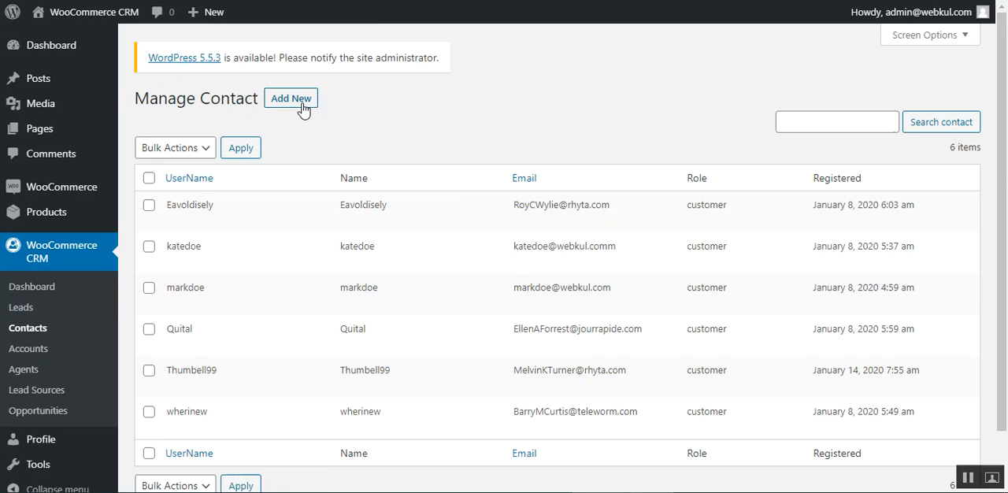
Step: Open the new contact form and review its name, contact info, account and billing address fields without creating a contact
click(301, 107)
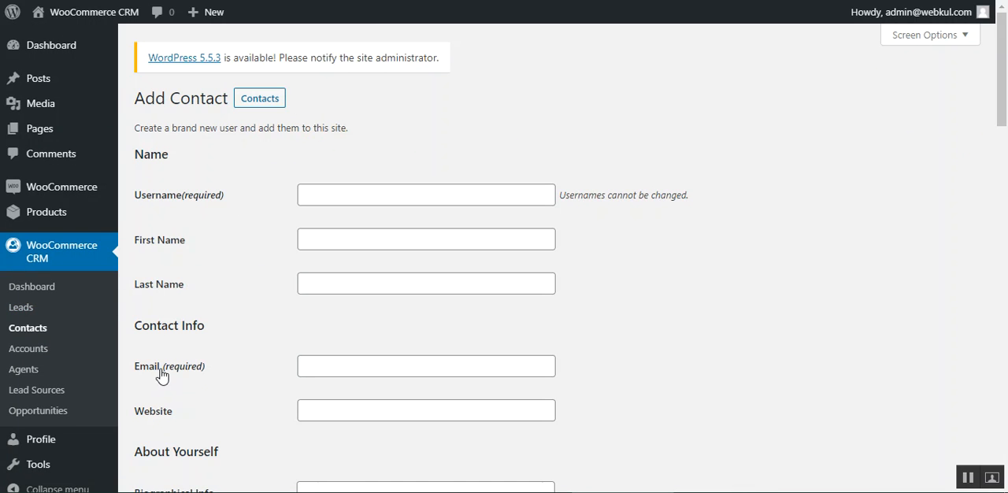
scroll(181, 354, down, 3)
drag(151, 228, 214, 224)
scroll(204, 377, down, 5)
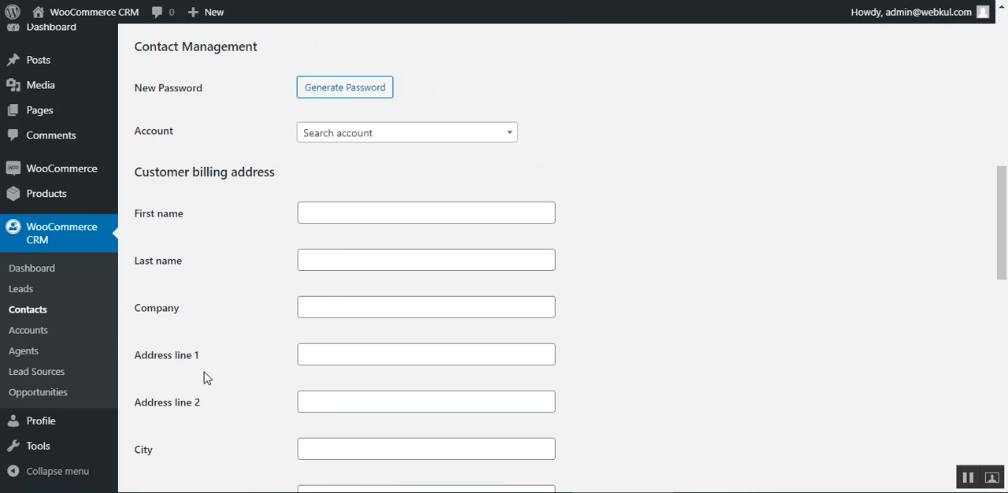
scroll(189, 378, down, 10)
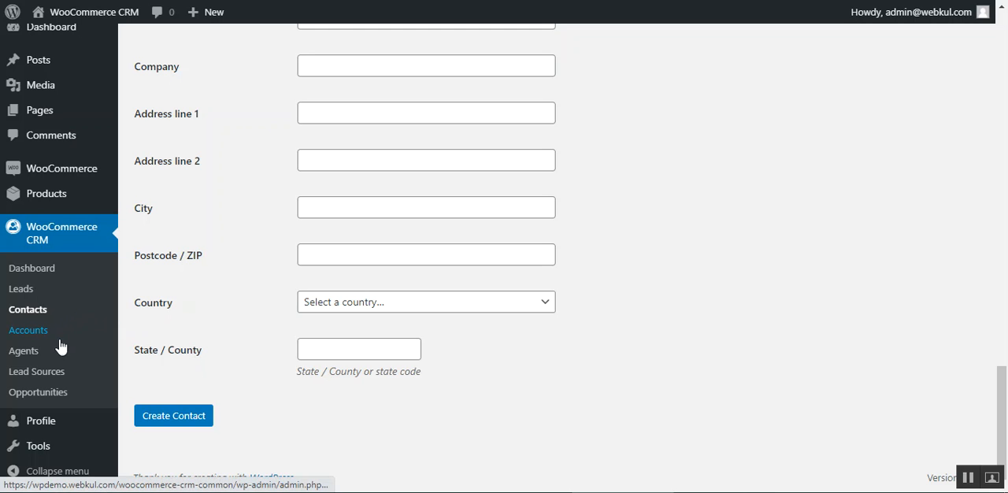
Step: Open the Oklahoma Tire & Supply Company account for editing and review its details and available owners without changing the owner
click(25, 335)
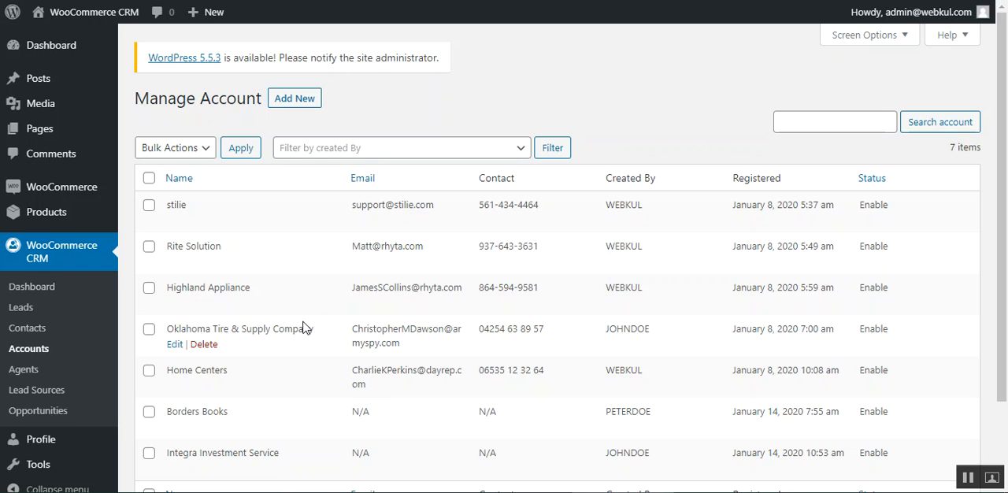
click(178, 346)
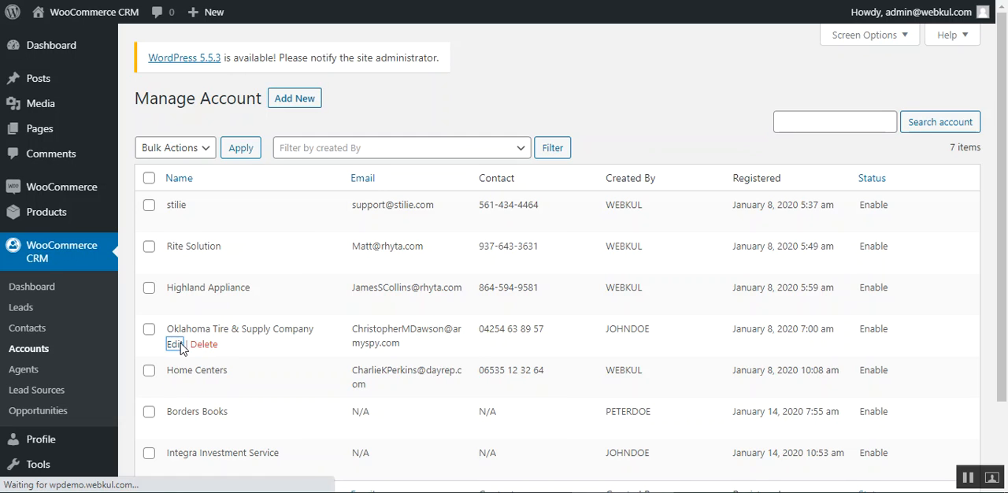
drag(1005, 112, 1005, 189)
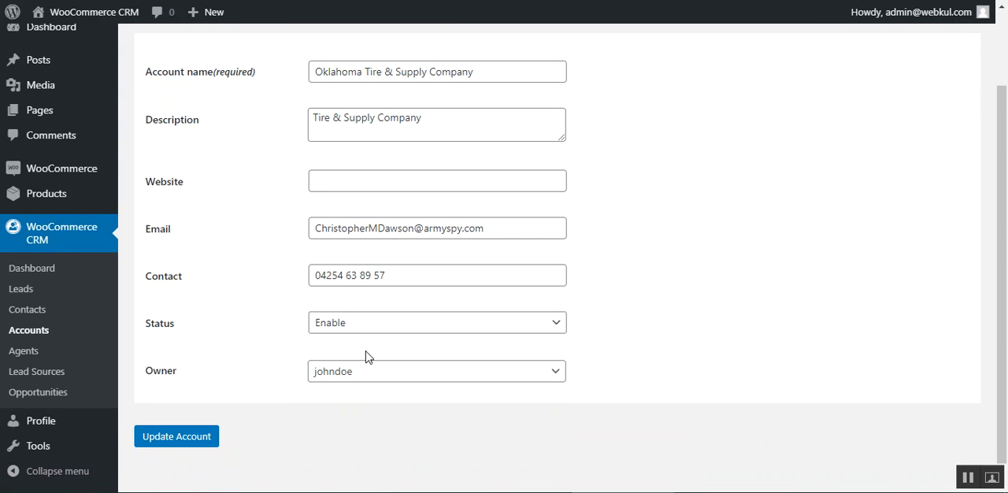
click(426, 375)
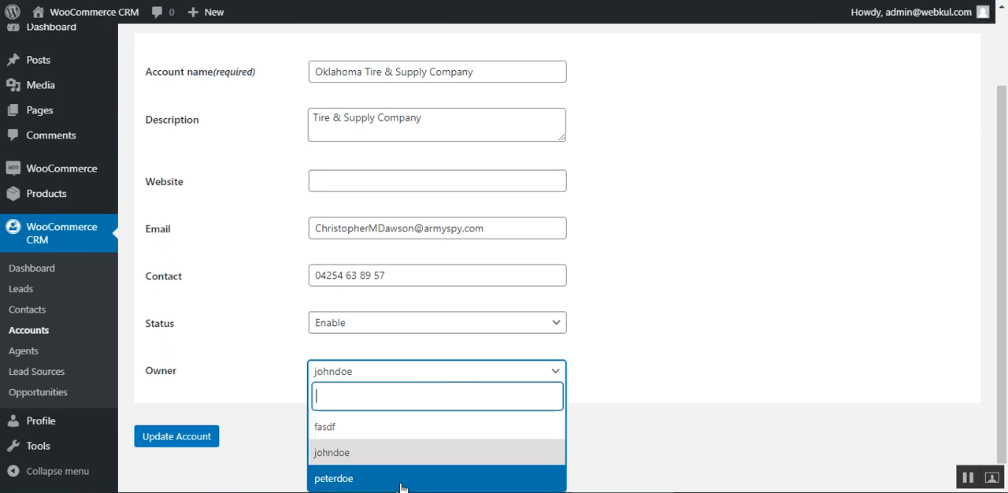
click(685, 360)
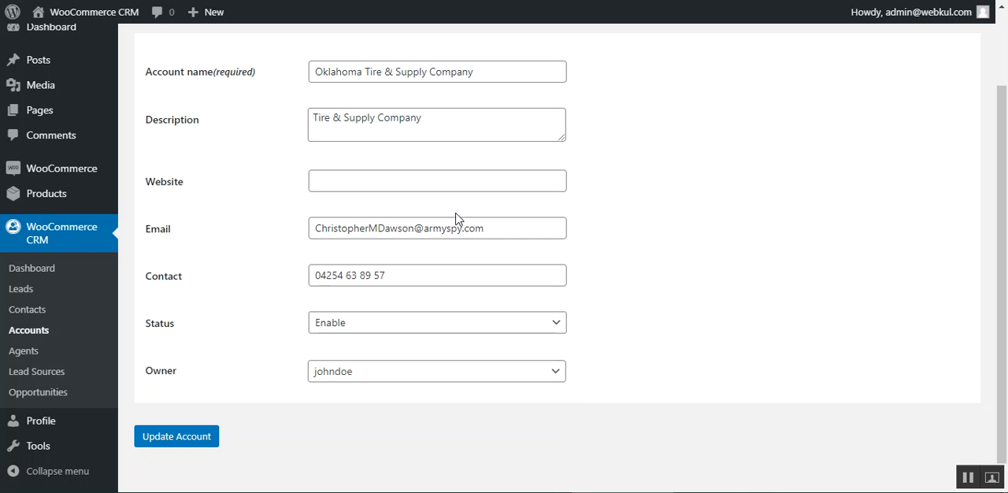
Step: Return to the accounts list and review the new account form's fields without creating an account
click(43, 334)
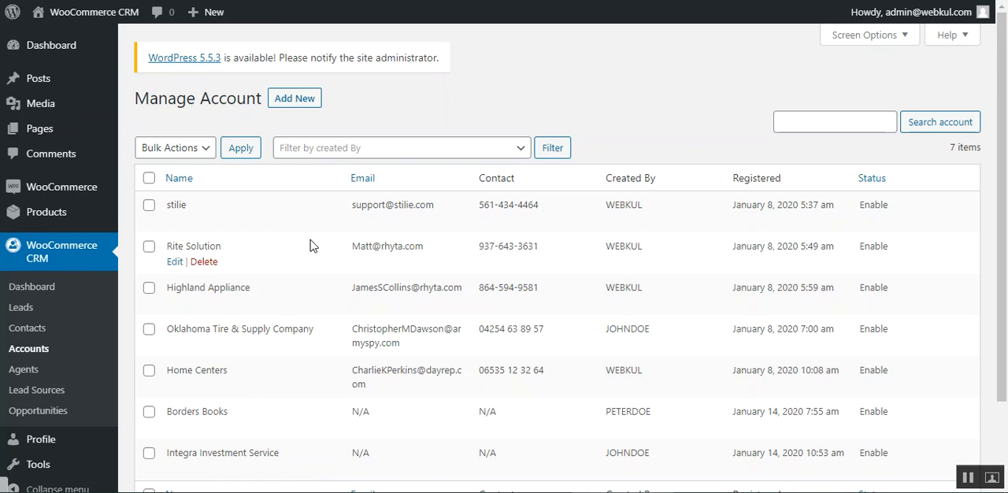
click(303, 110)
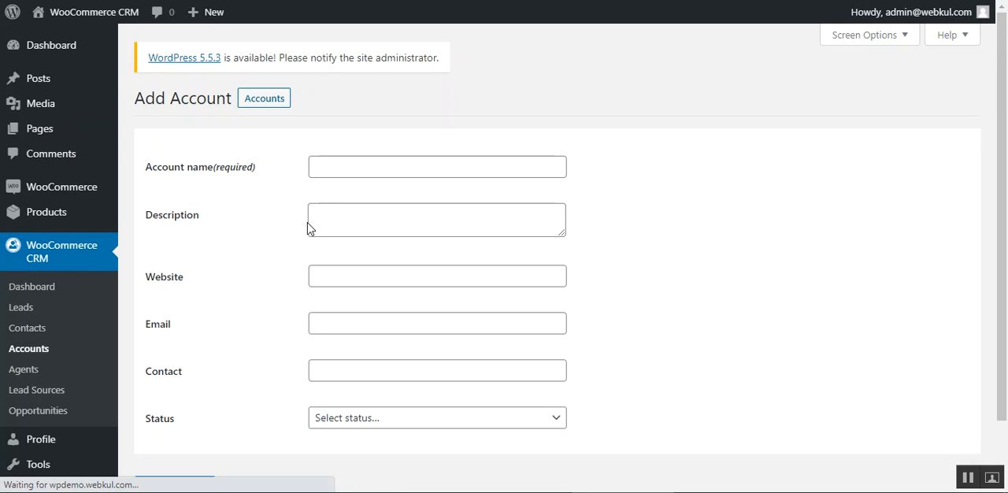
scroll(202, 467, down, 2)
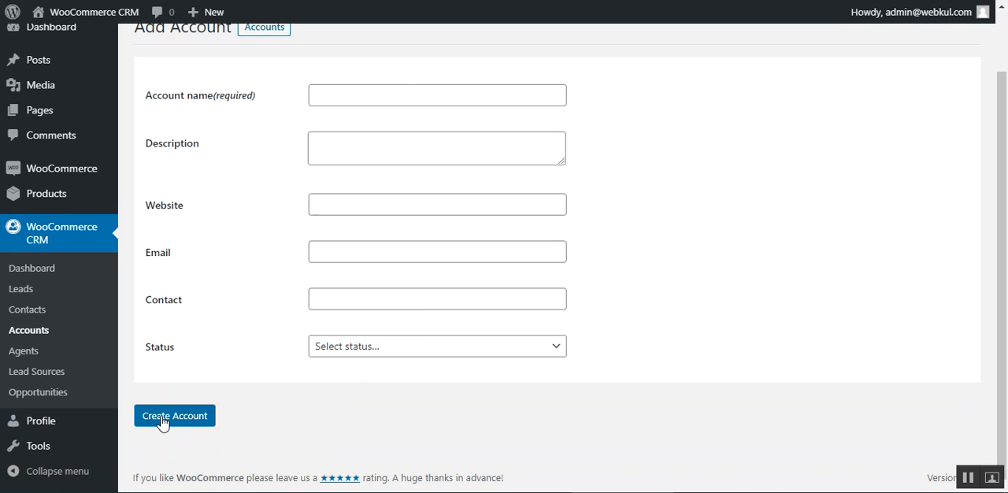
Step: View the list of CRM agents and the list of lead sources
click(33, 352)
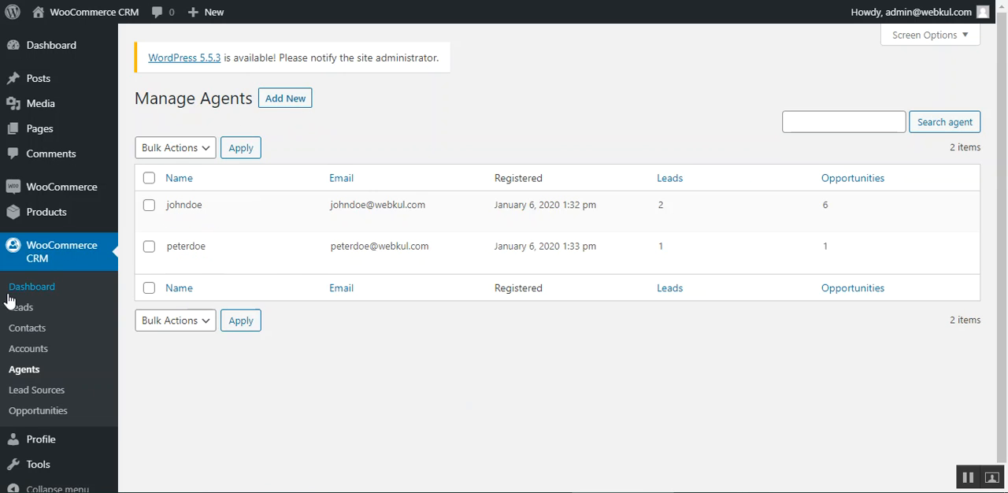
click(41, 399)
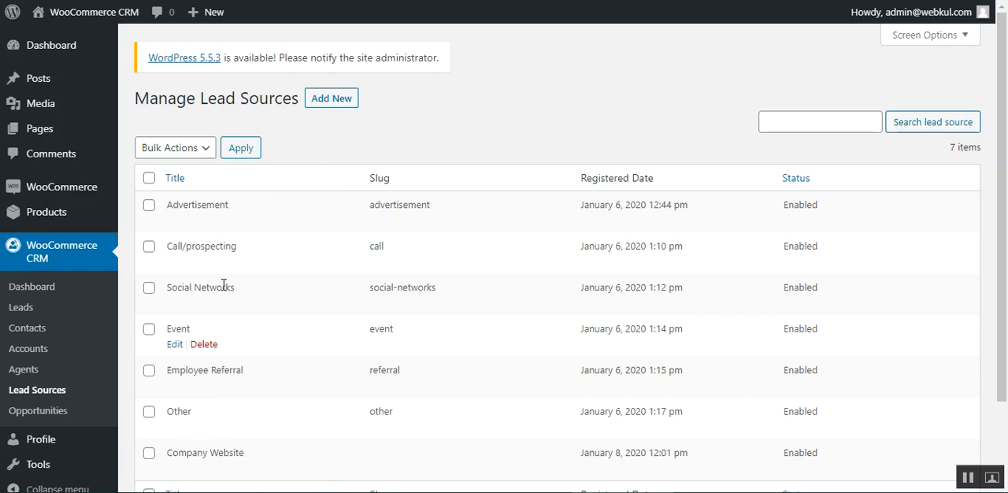
scroll(240, 370, down, 2)
scroll(247, 381, up, 2)
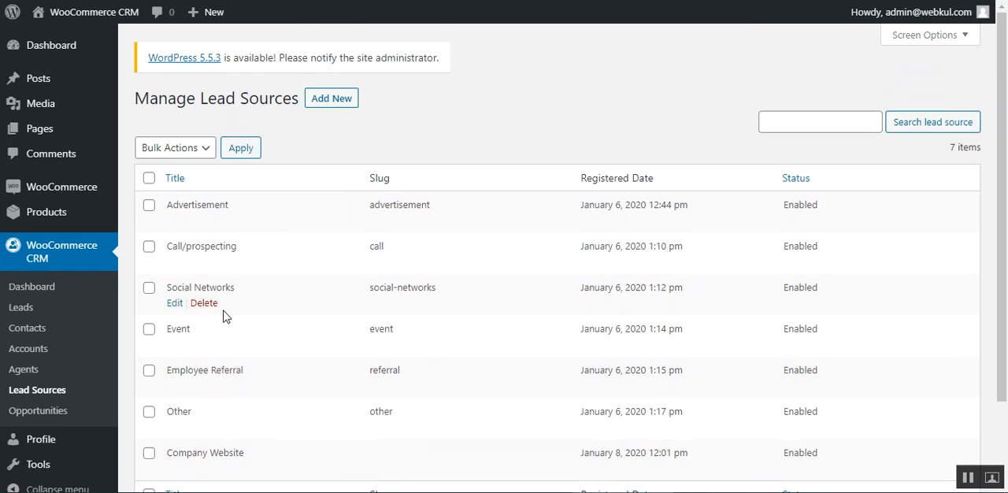
Step: Review the new lead source form, and examine the Advertisement lead source's status and owner options in its edit form
click(333, 103)
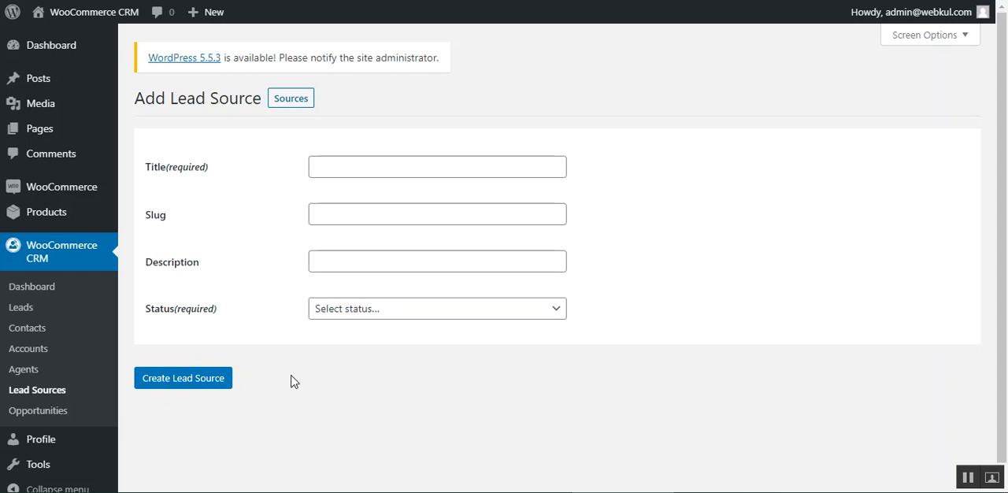
click(39, 392)
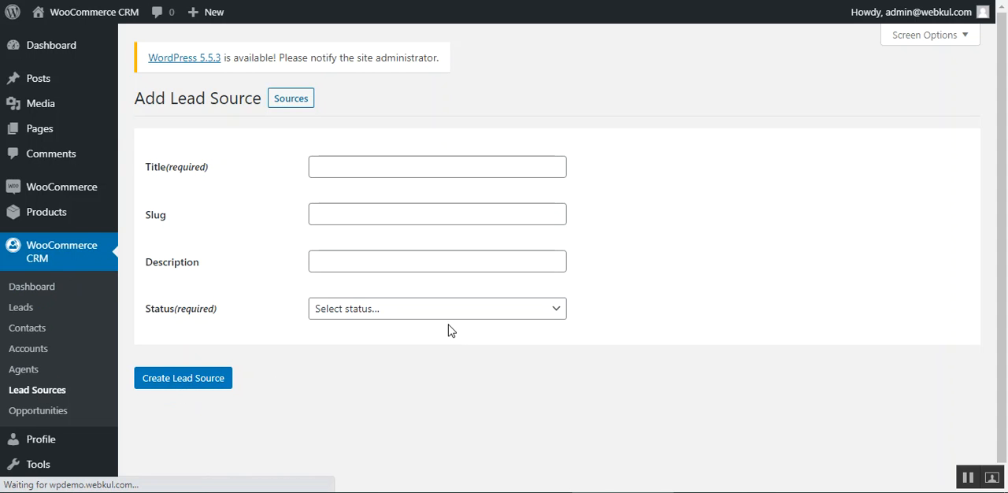
click(171, 225)
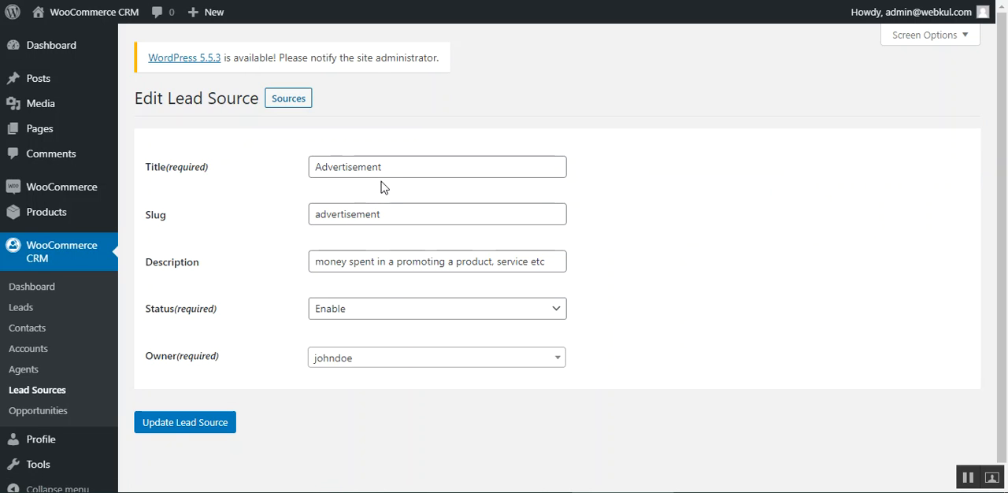
click(411, 313)
click(410, 315)
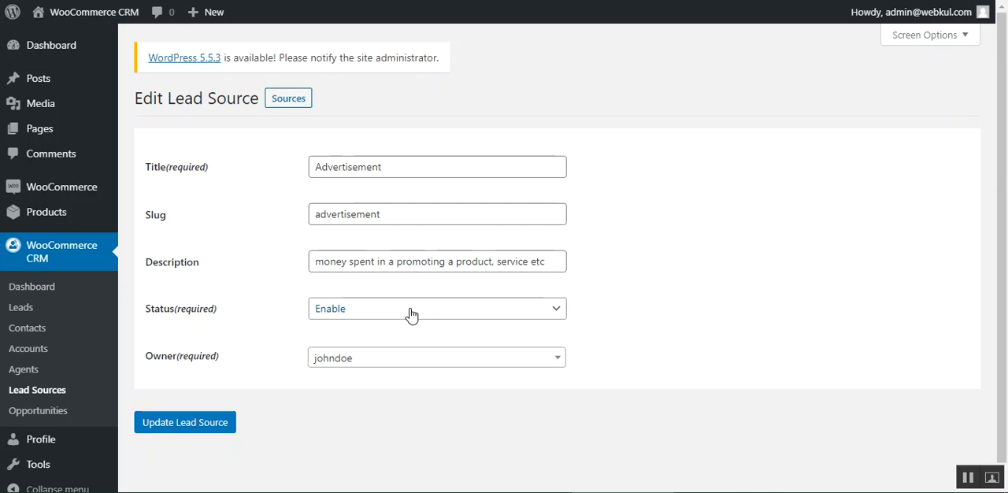
click(386, 362)
click(235, 356)
Step: Show the opportunities list and check which bulk actions are available for it
click(96, 424)
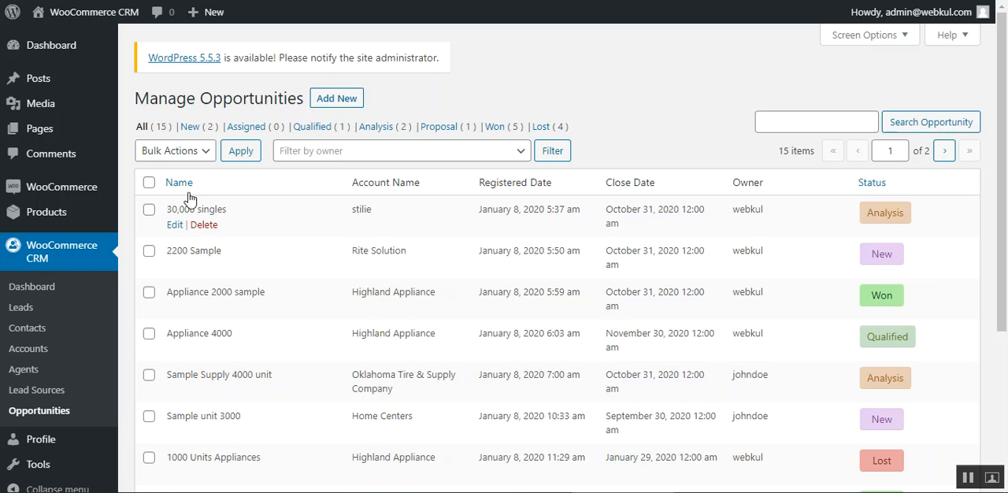
click(210, 151)
click(209, 150)
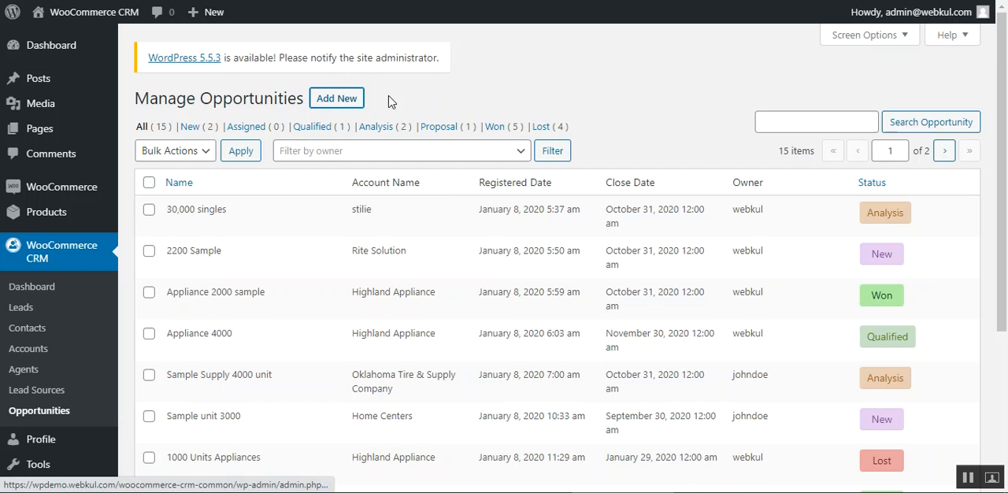
Step: Open the new opportunity form and review its general fields, including close date, amount and account name
click(350, 99)
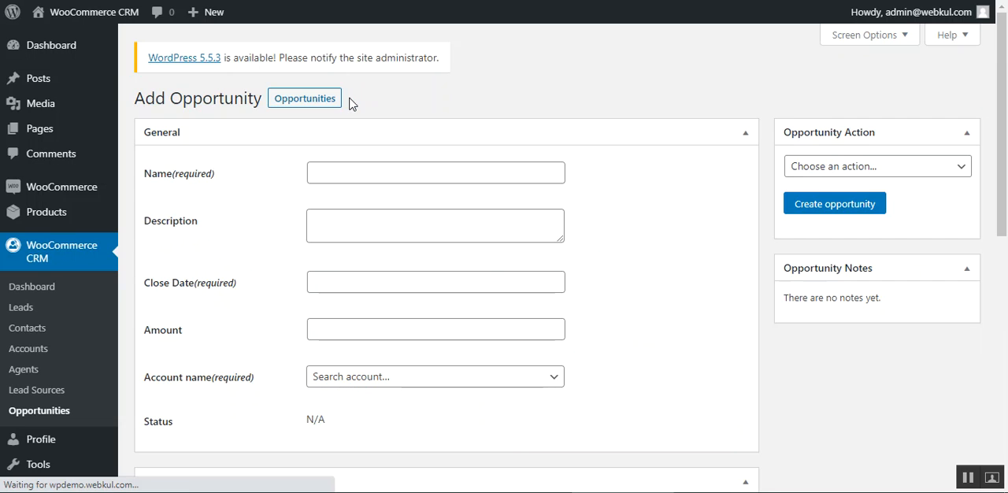
click(338, 284)
click(229, 356)
click(326, 337)
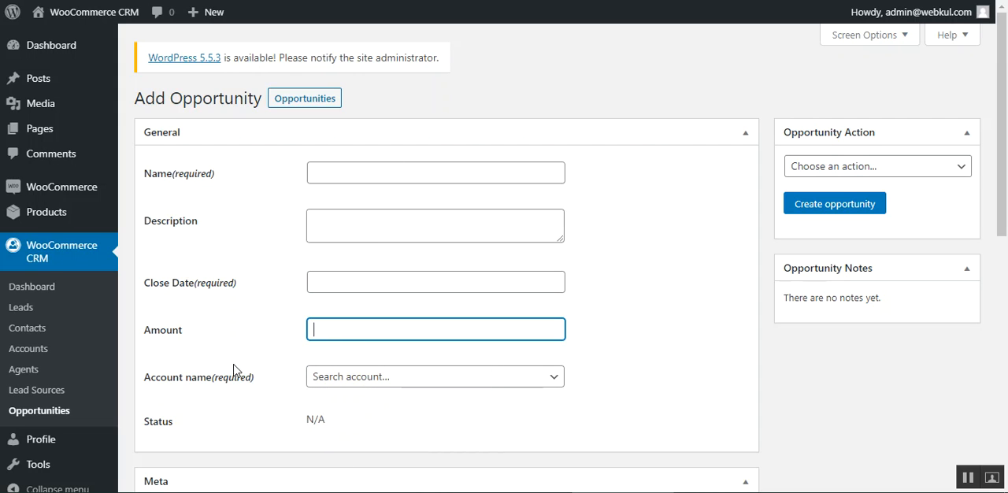
click(353, 377)
scroll(211, 398, down, 1)
scroll(223, 385, up, 1)
click(215, 410)
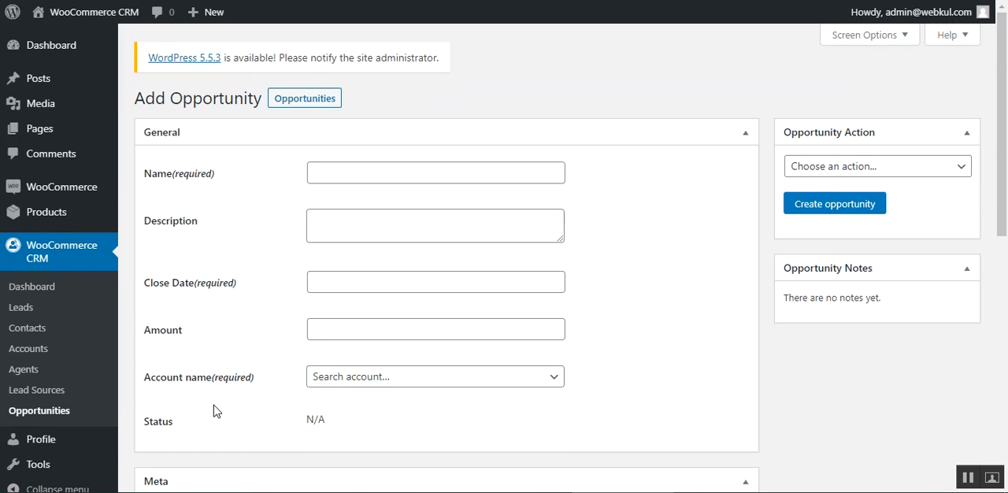
Step: Set the new opportunity's meta type to Existing Bussiness and its source to Call/prospecting, leaving probability and next step empty
scroll(267, 418, down, 3)
scroll(255, 344, down, 3)
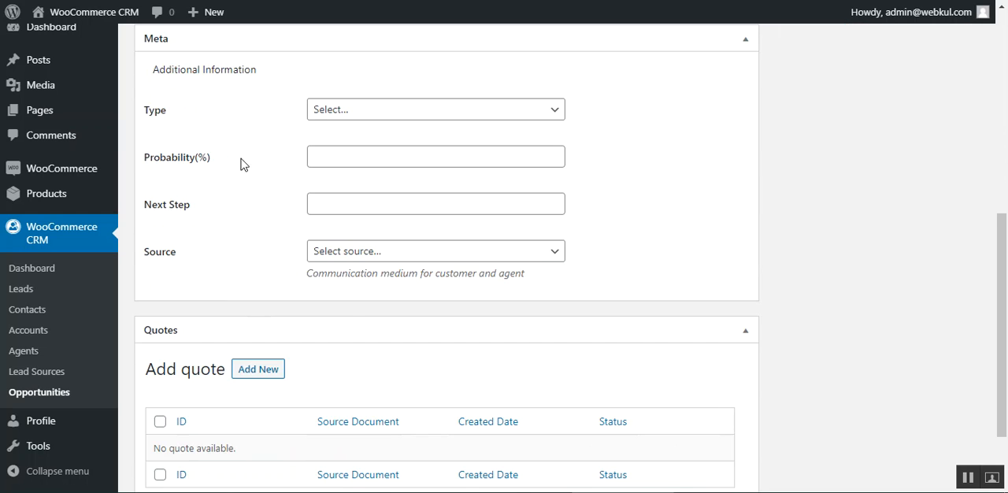
click(445, 109)
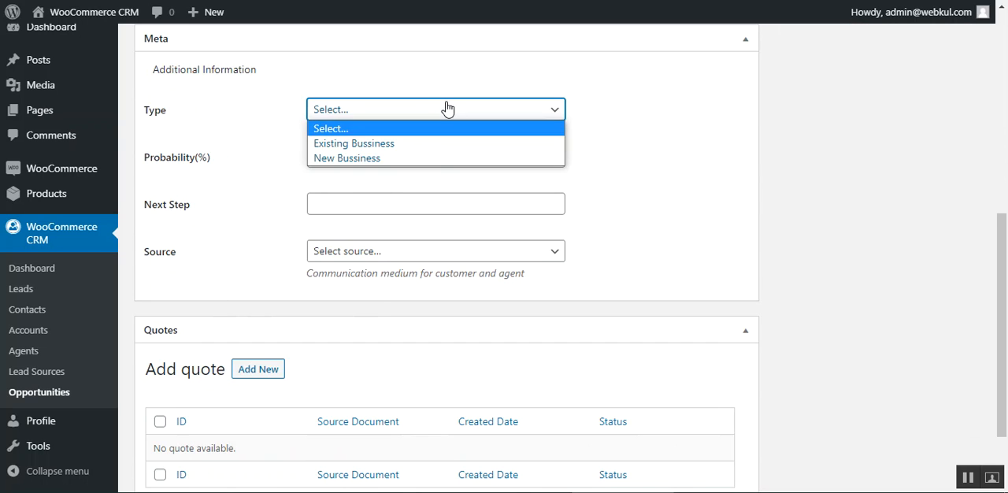
click(442, 144)
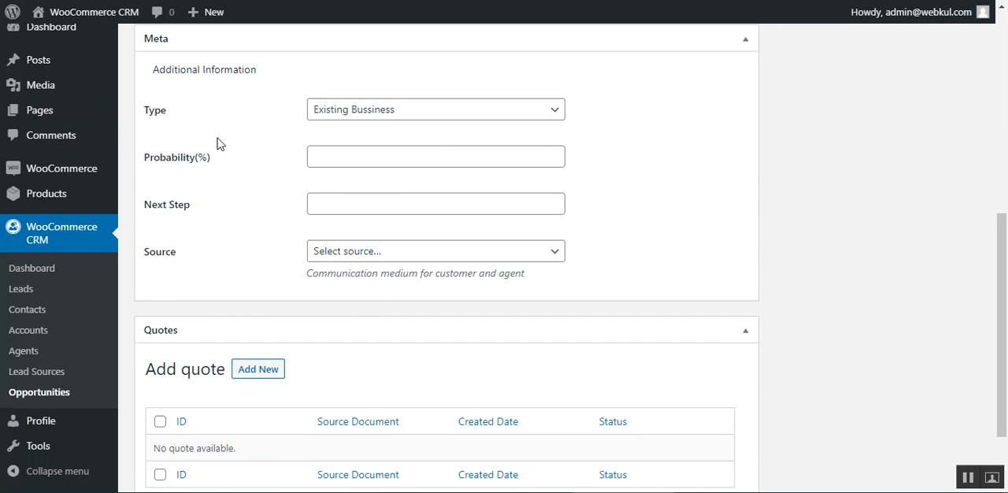
click(377, 159)
click(356, 208)
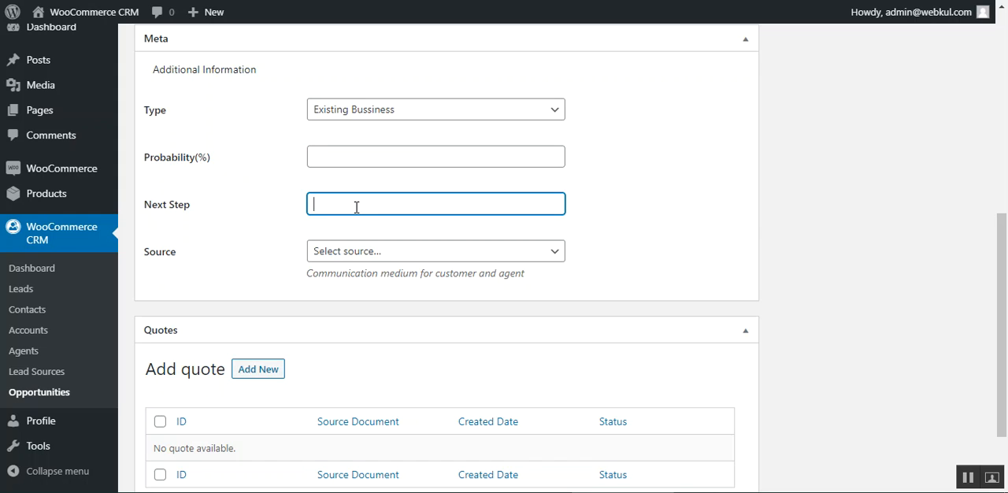
click(380, 252)
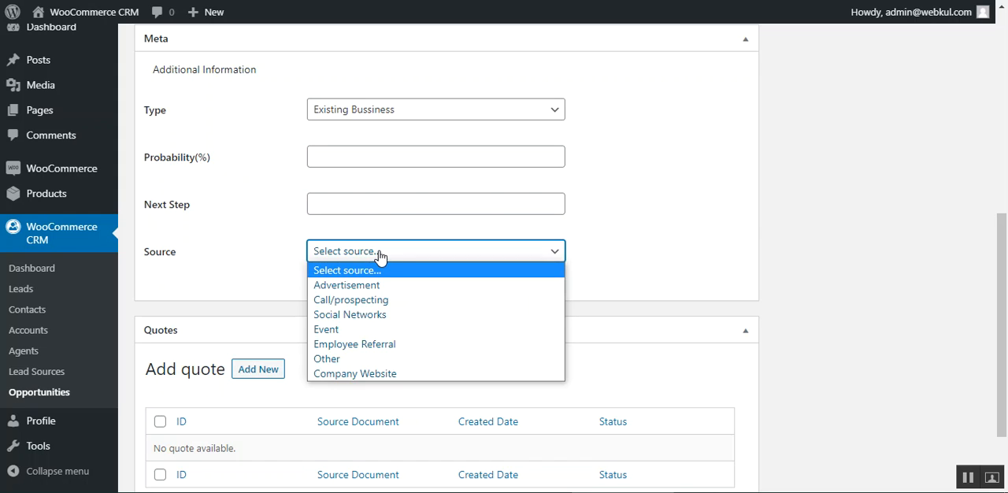
click(355, 300)
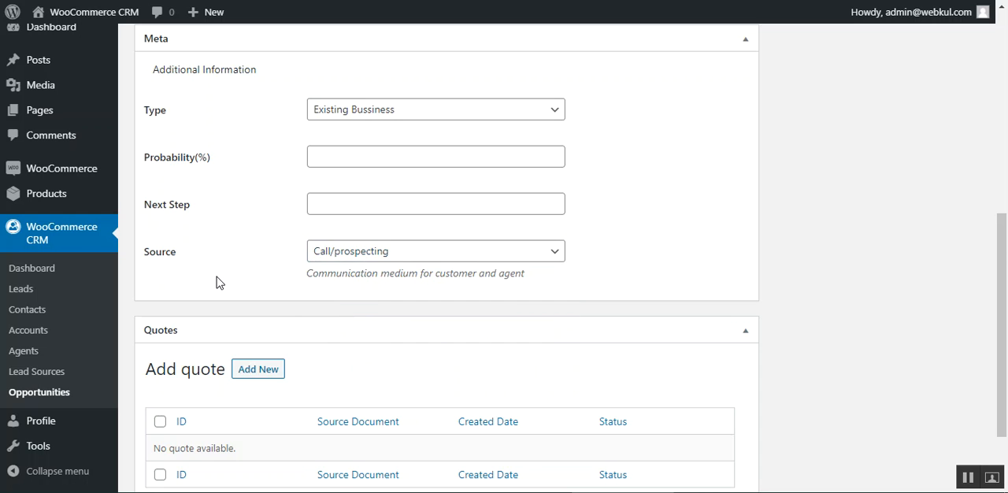
Step: Try to add a new quote to the unsaved opportunity from its Quotes section
scroll(218, 281, down, 2)
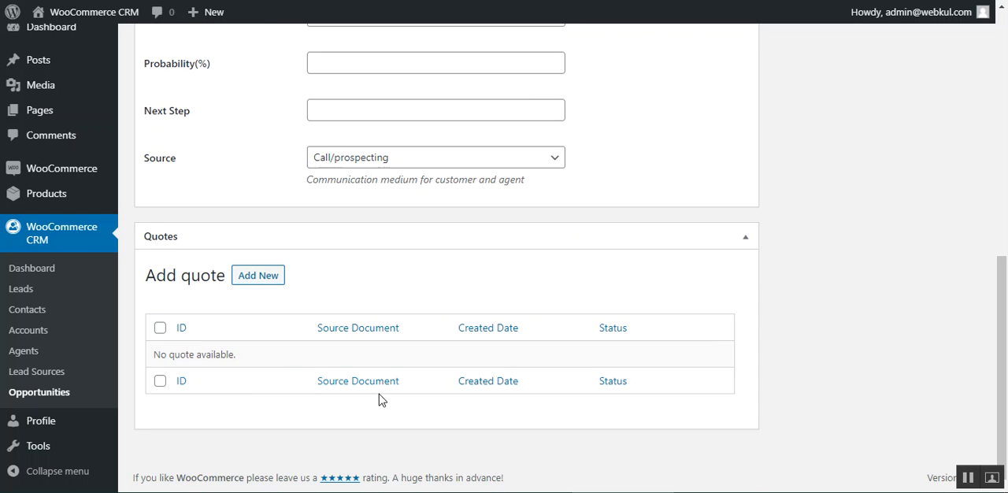
click(267, 279)
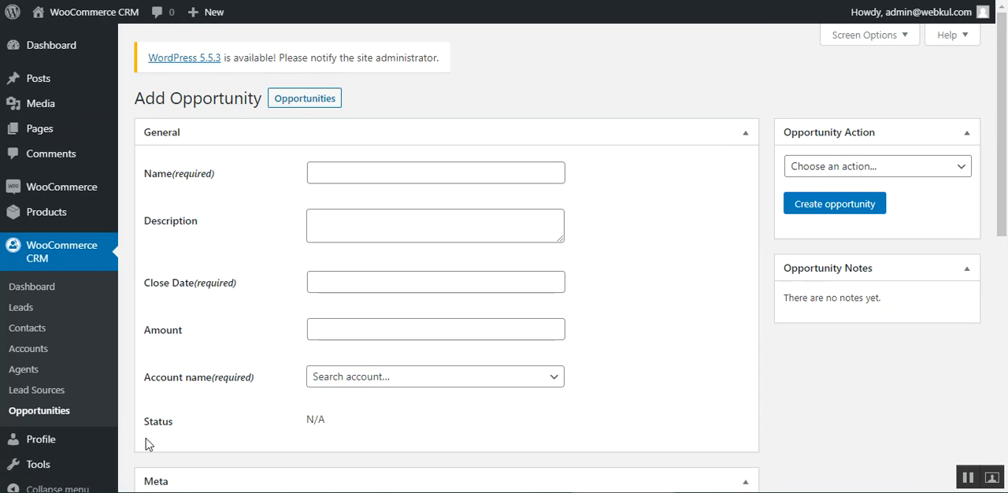
scroll(291, 409, down, 8)
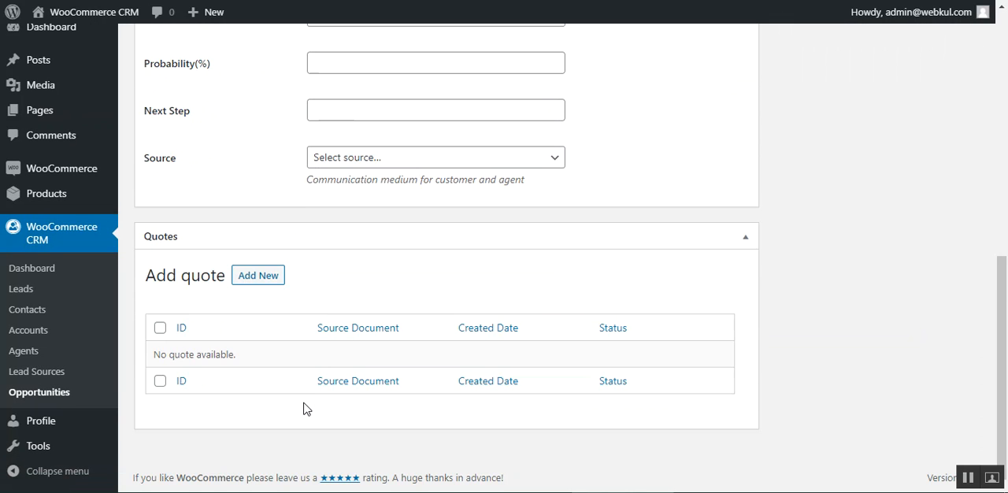
click(259, 276)
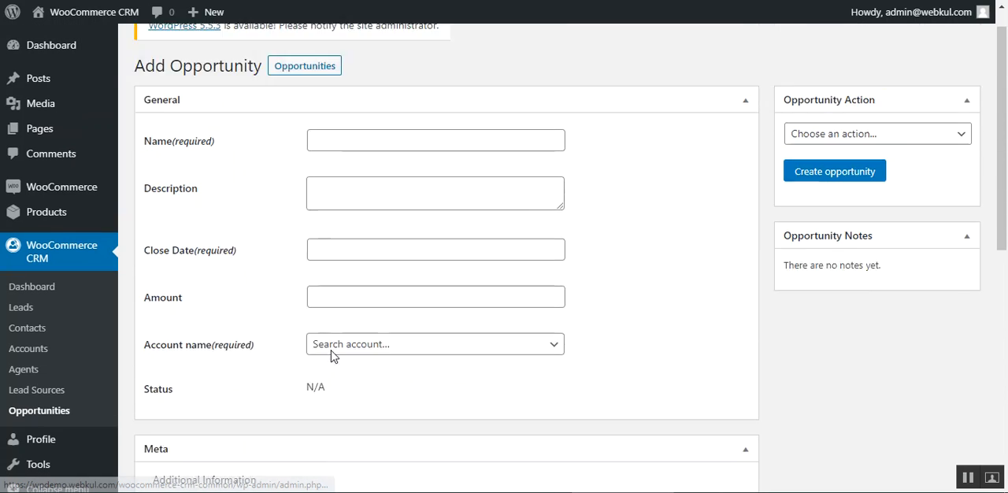
scroll(326, 344, down, 7)
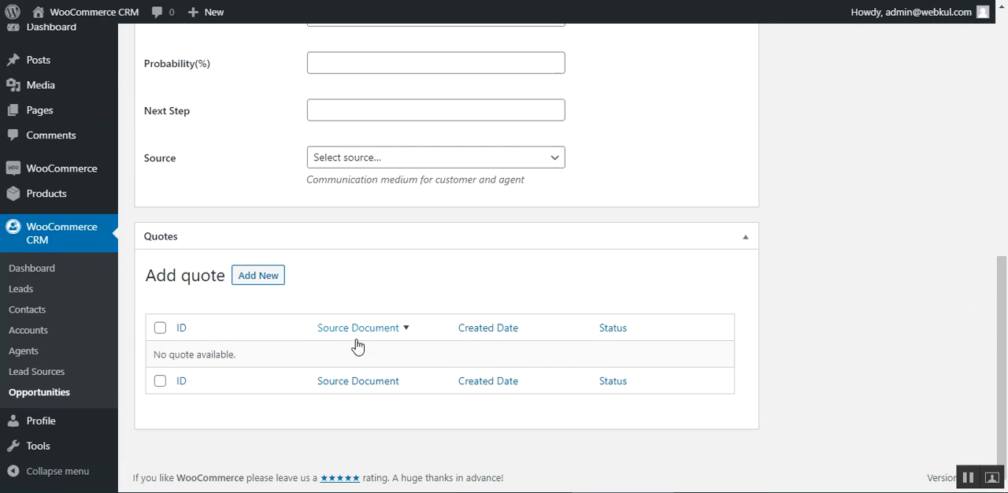
click(260, 278)
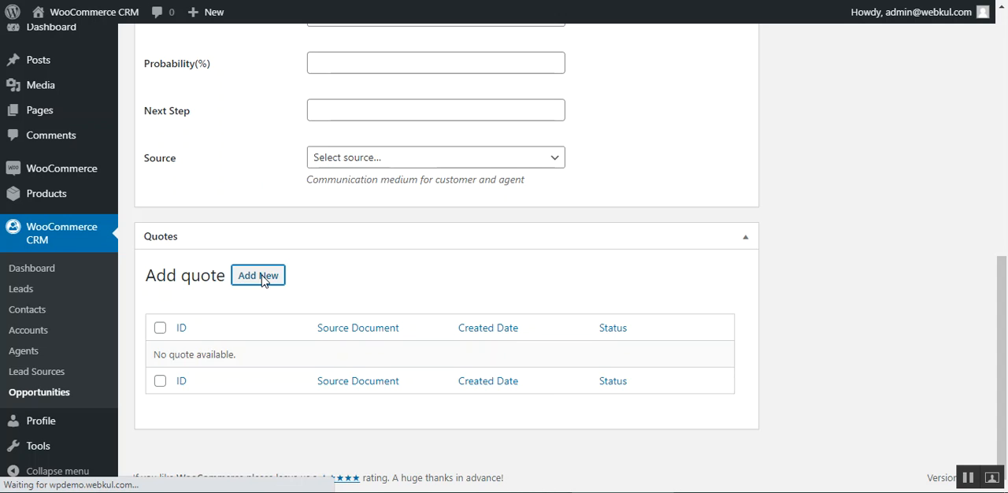
scroll(623, 383, down, 7)
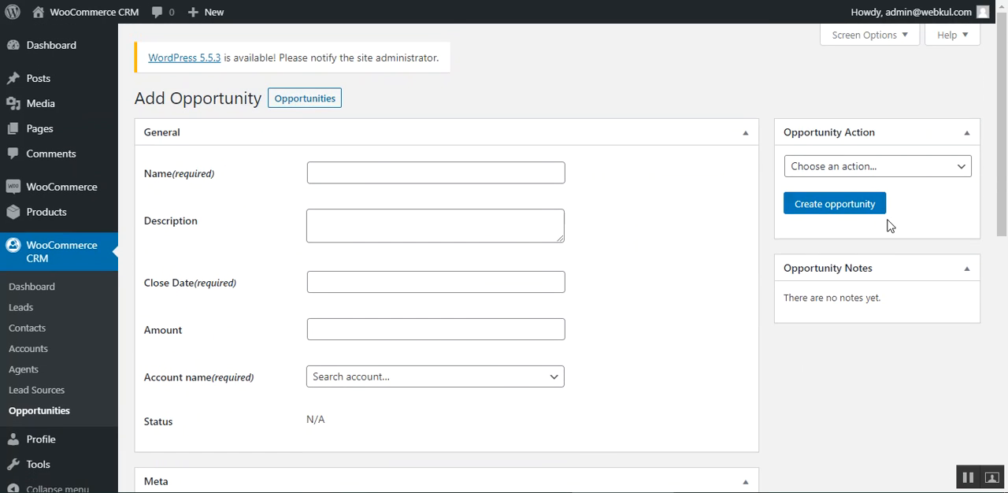
Step: Review the opportunity action choices and the Quotes section of the new opportunity form without creating an opportunity
click(874, 171)
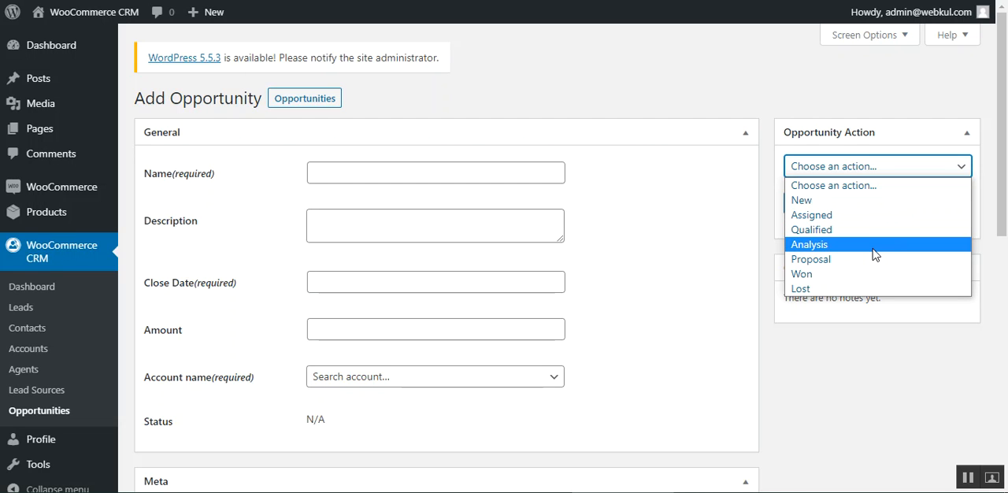
click(846, 391)
scroll(509, 373, down, 7)
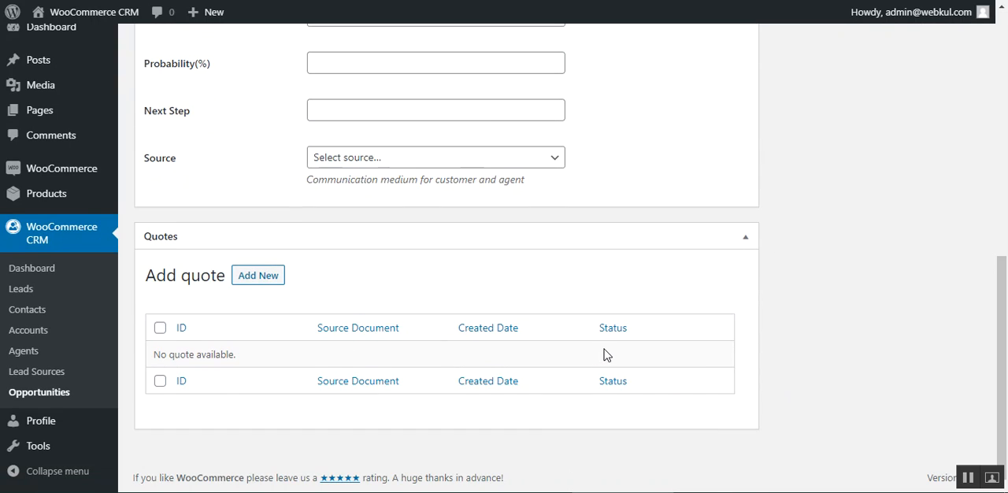
scroll(509, 373, up, 7)
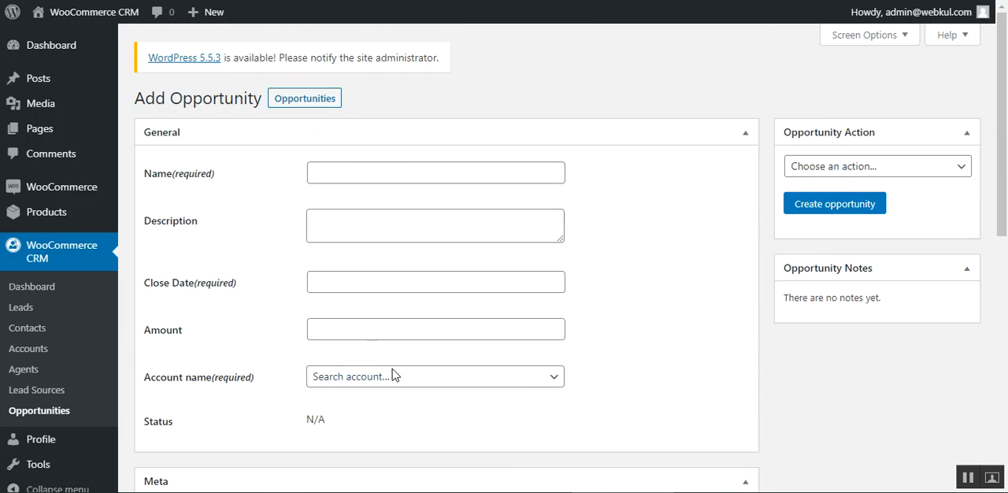